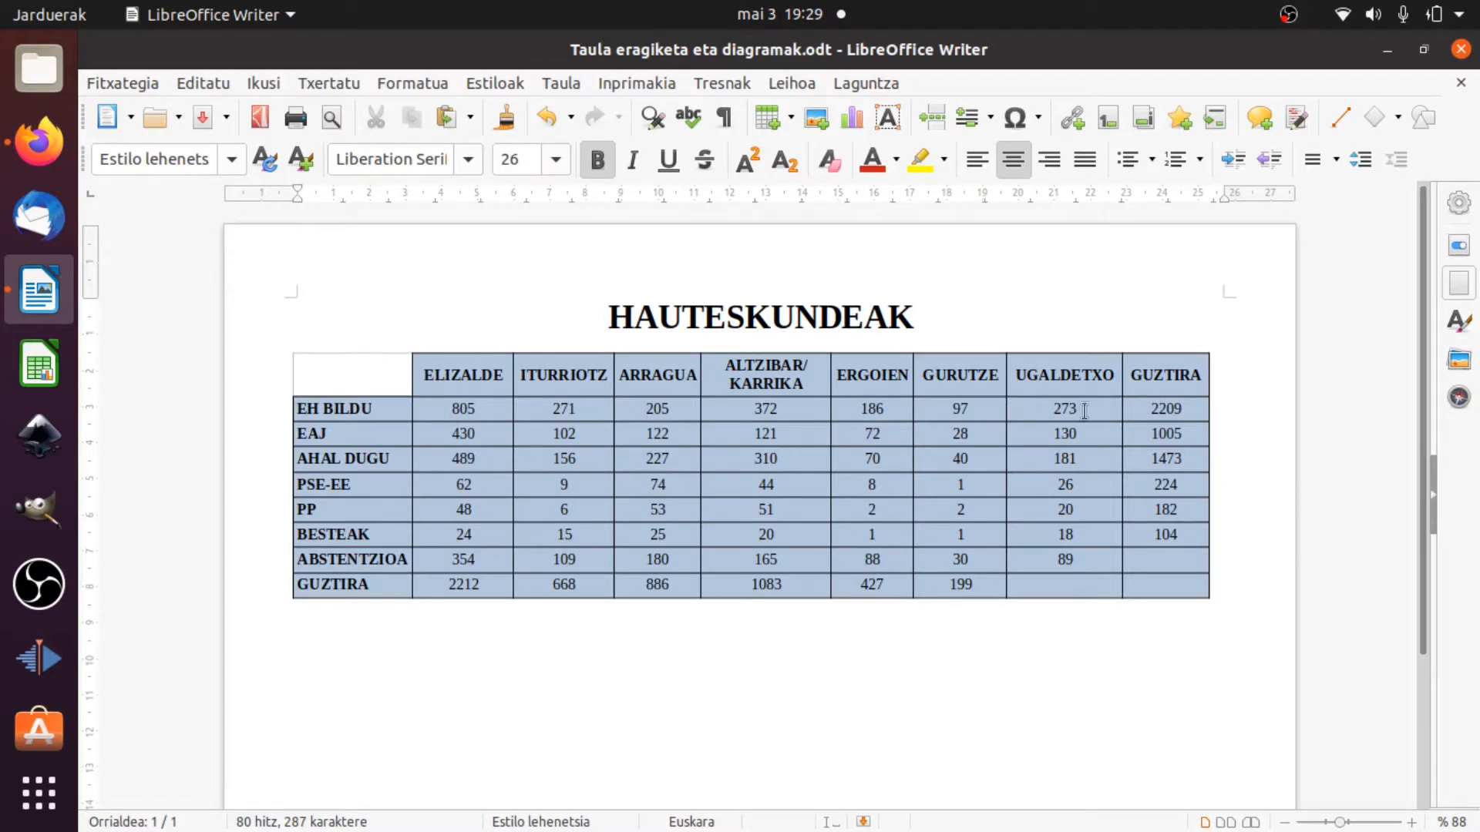
Fill the GUZTIRA row's UGALDETXO cell with the formula =sum(<H2:H8>), replacing the suggested cell references.
left_click(471, 412)
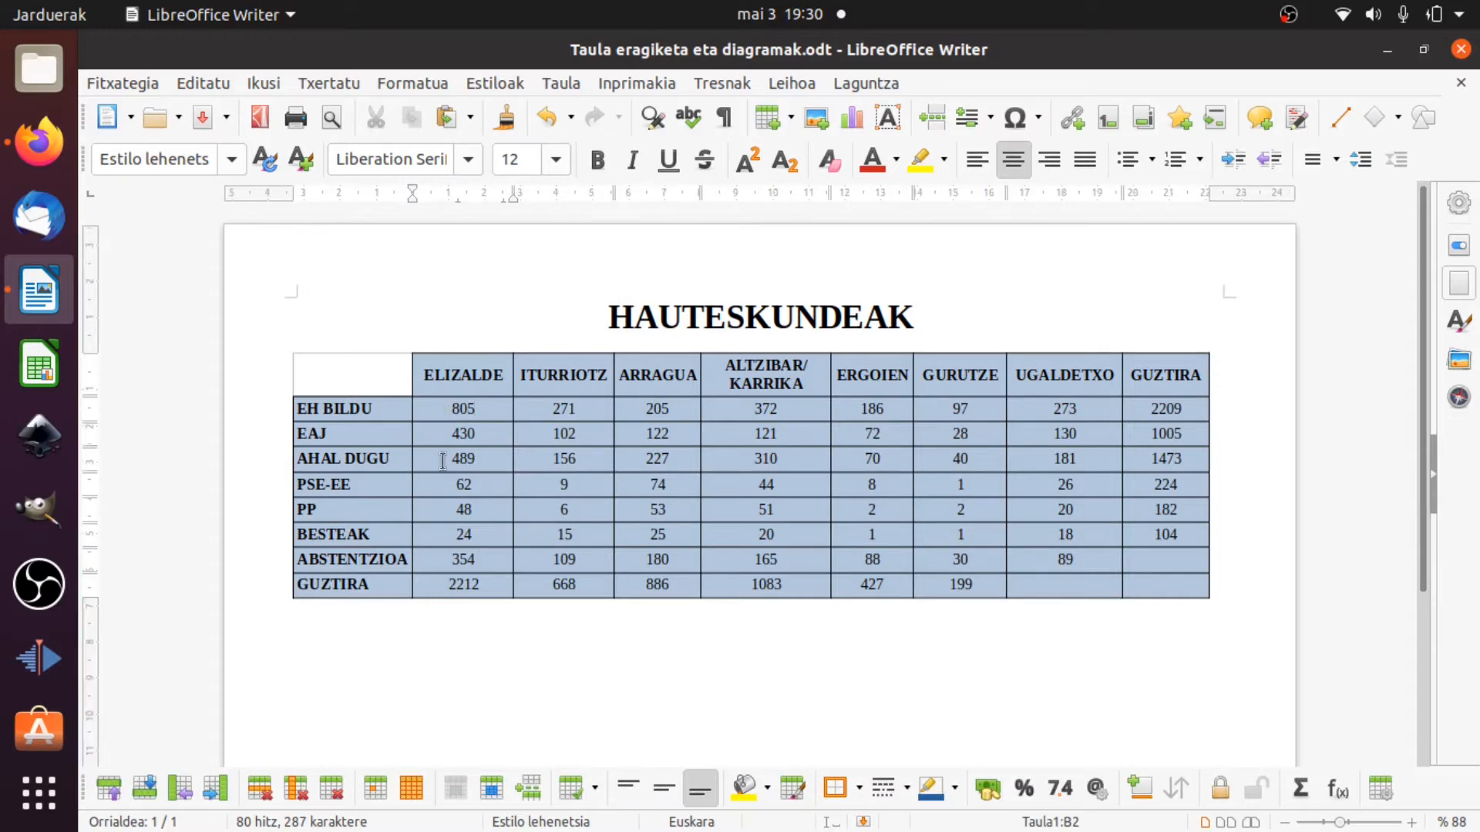
left_click(447, 584)
mouse_move(492, 587)
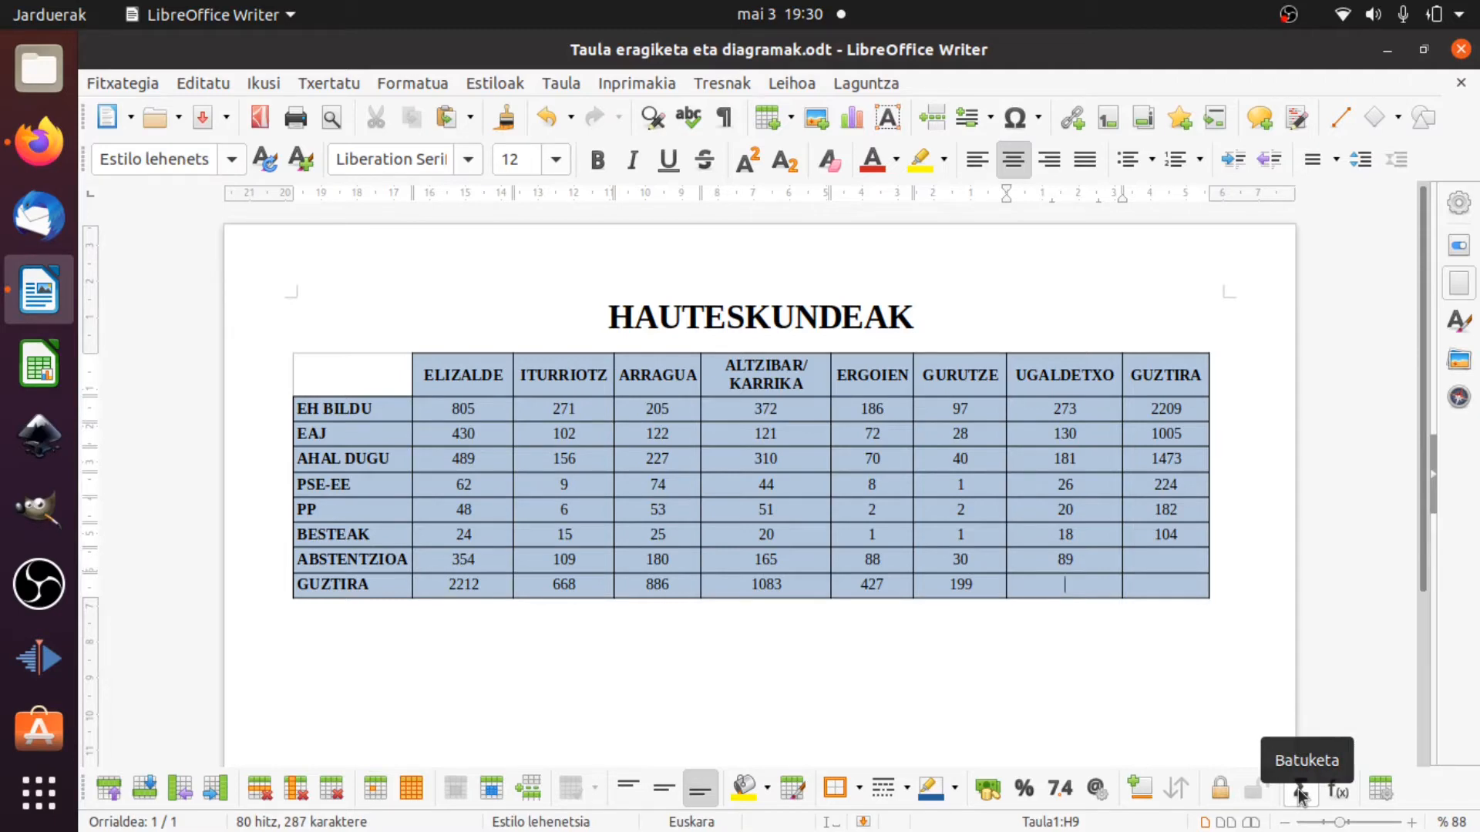
left_click(1299, 792)
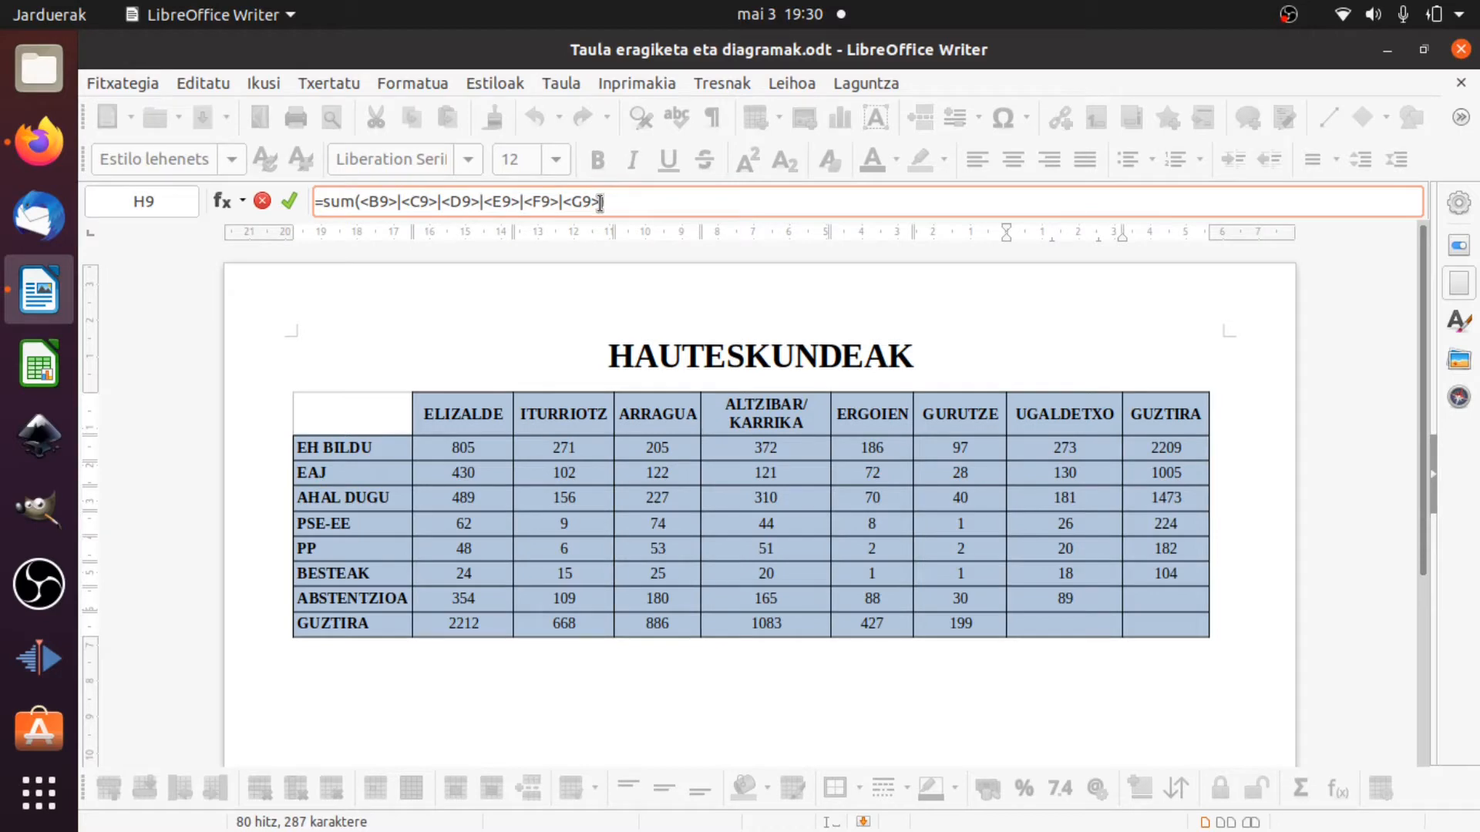
left_click_drag(601, 202, 361, 203)
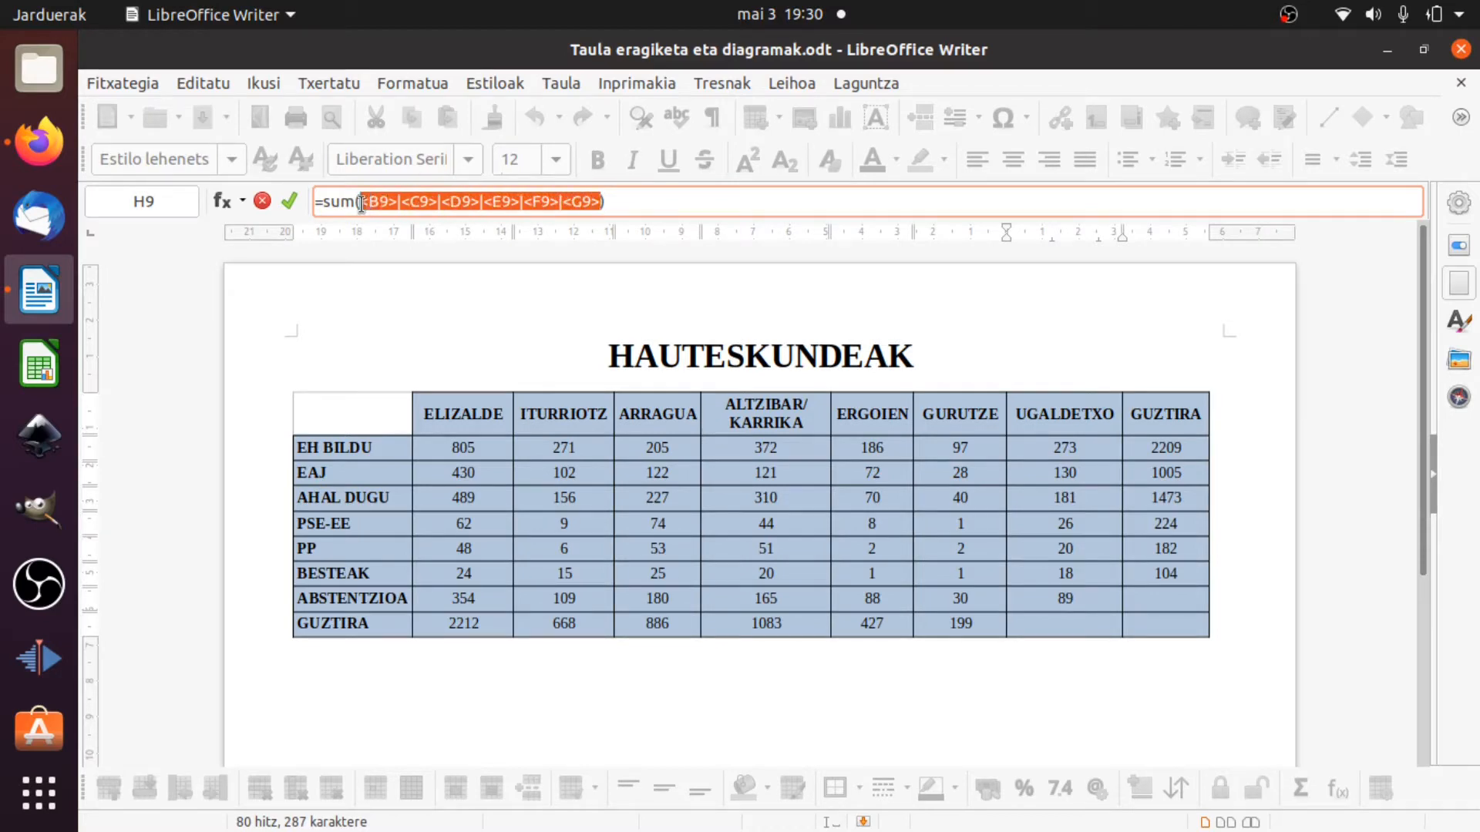
key("BackSpace")
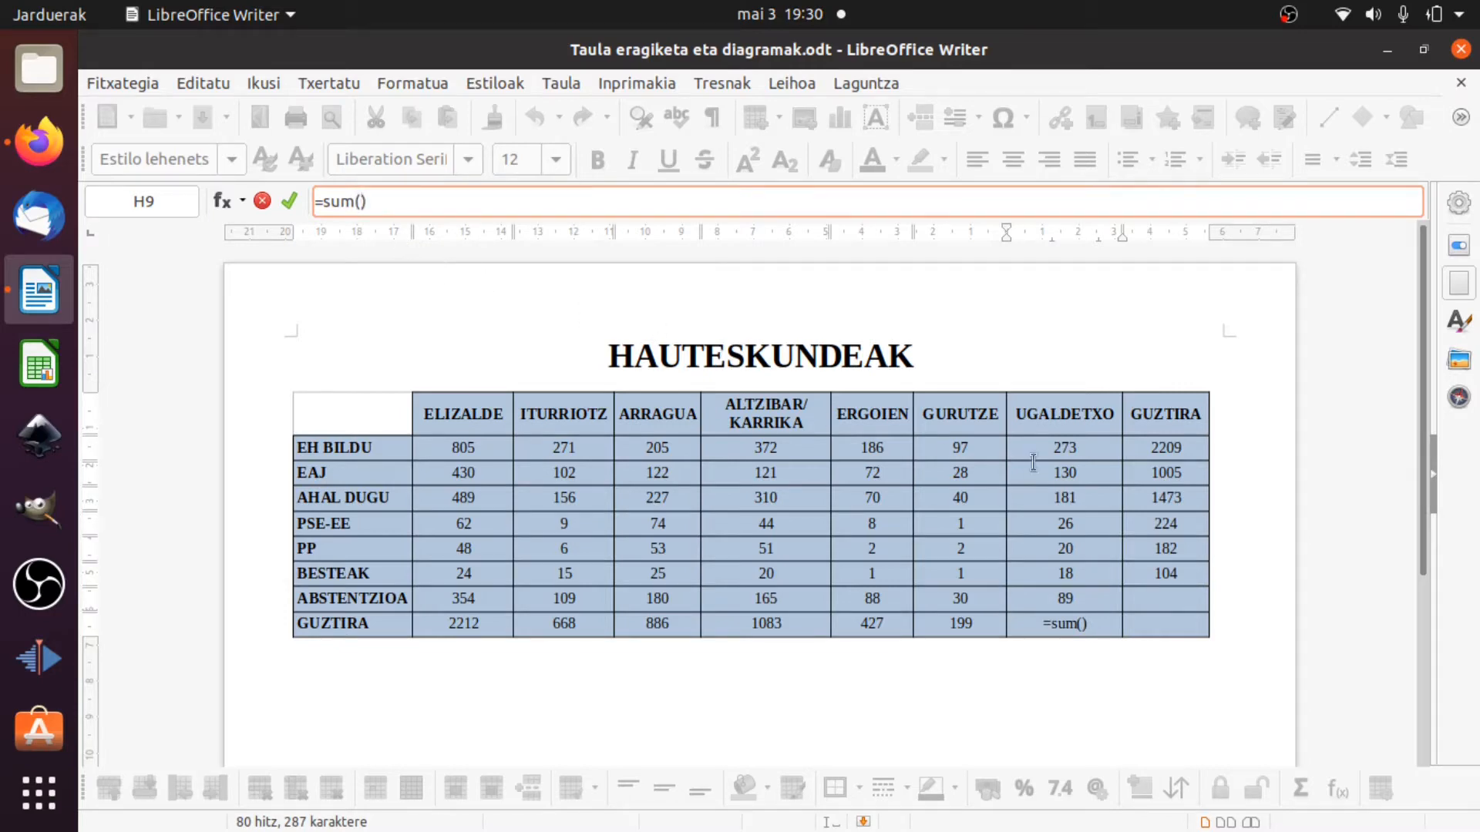
left_click_drag(1058, 444, 1030, 591)
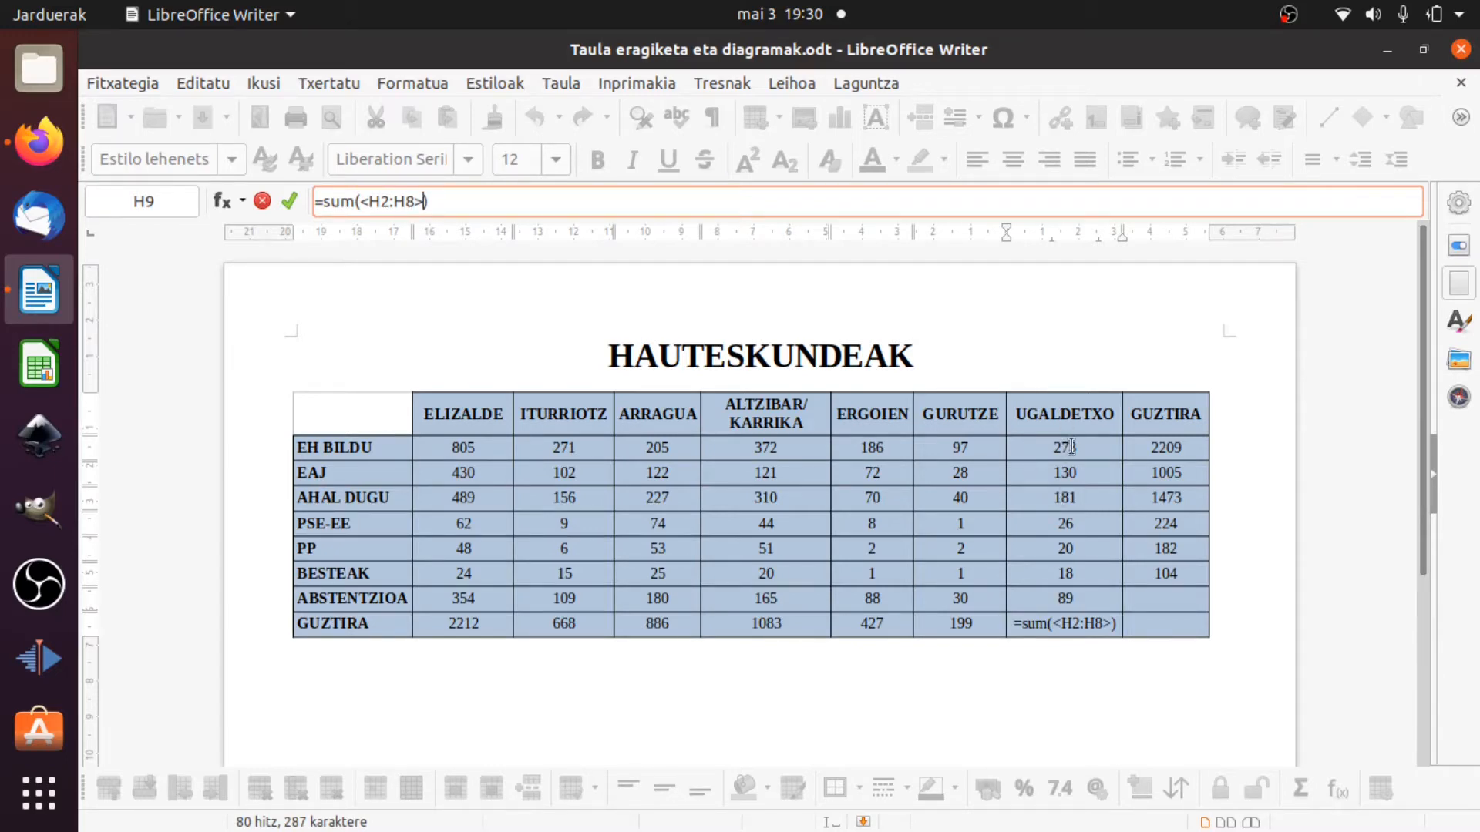
left_click(290, 204)
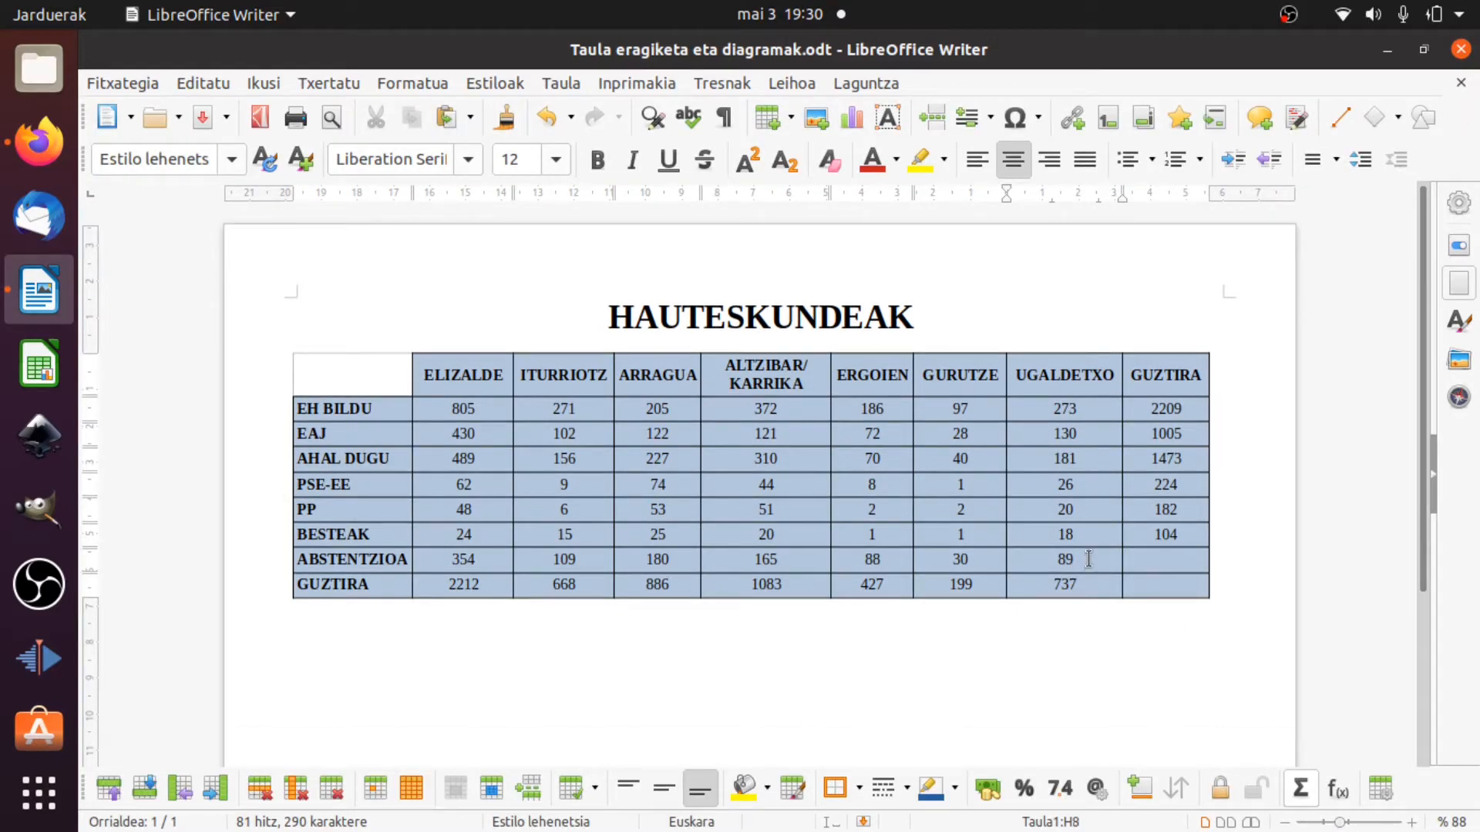
Set the ABSTENTZIOA value for UGALDETXO to 90.
key("BackSpace")
key("BackSpace")
type("90")
left_click(1107, 574)
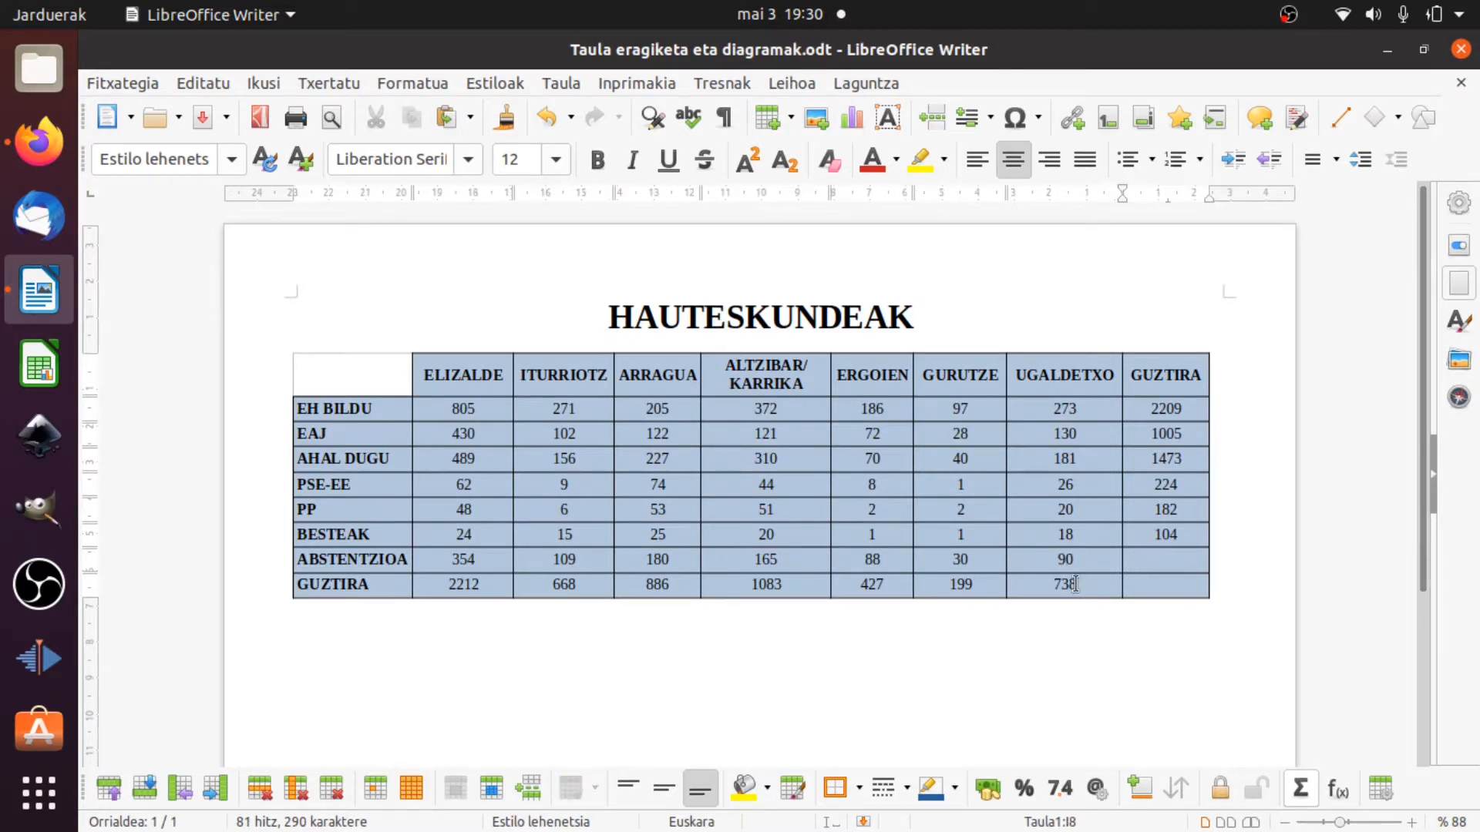
Fill the ABSTENTZIOA row's GUZTIRA cell with the formula =sum(<B8:H8>), replacing the suggested cell references.
left_click(1165, 558)
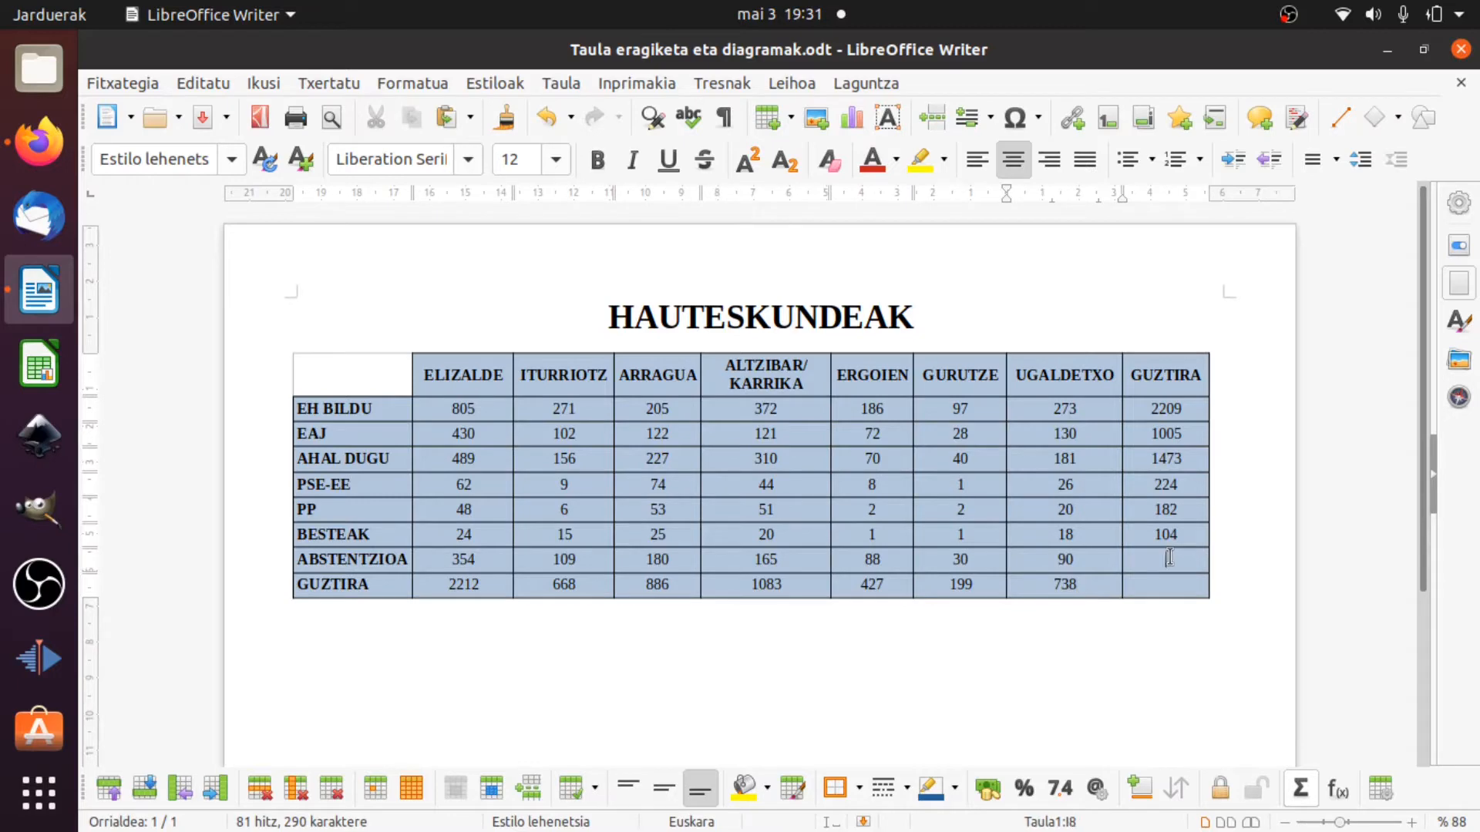
left_click(1306, 791)
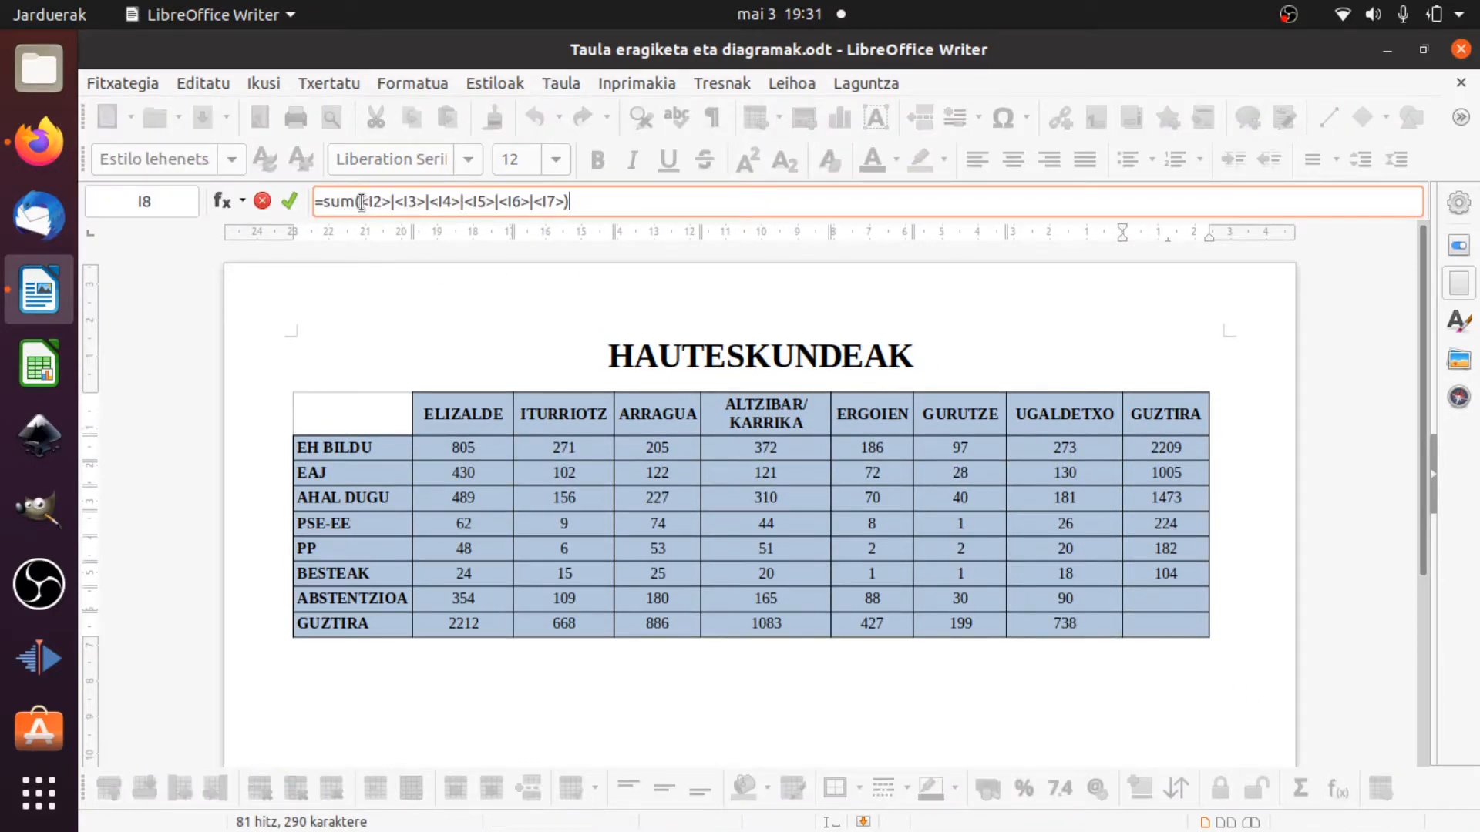
left_click_drag(359, 201, 561, 208)
key("BackSpace")
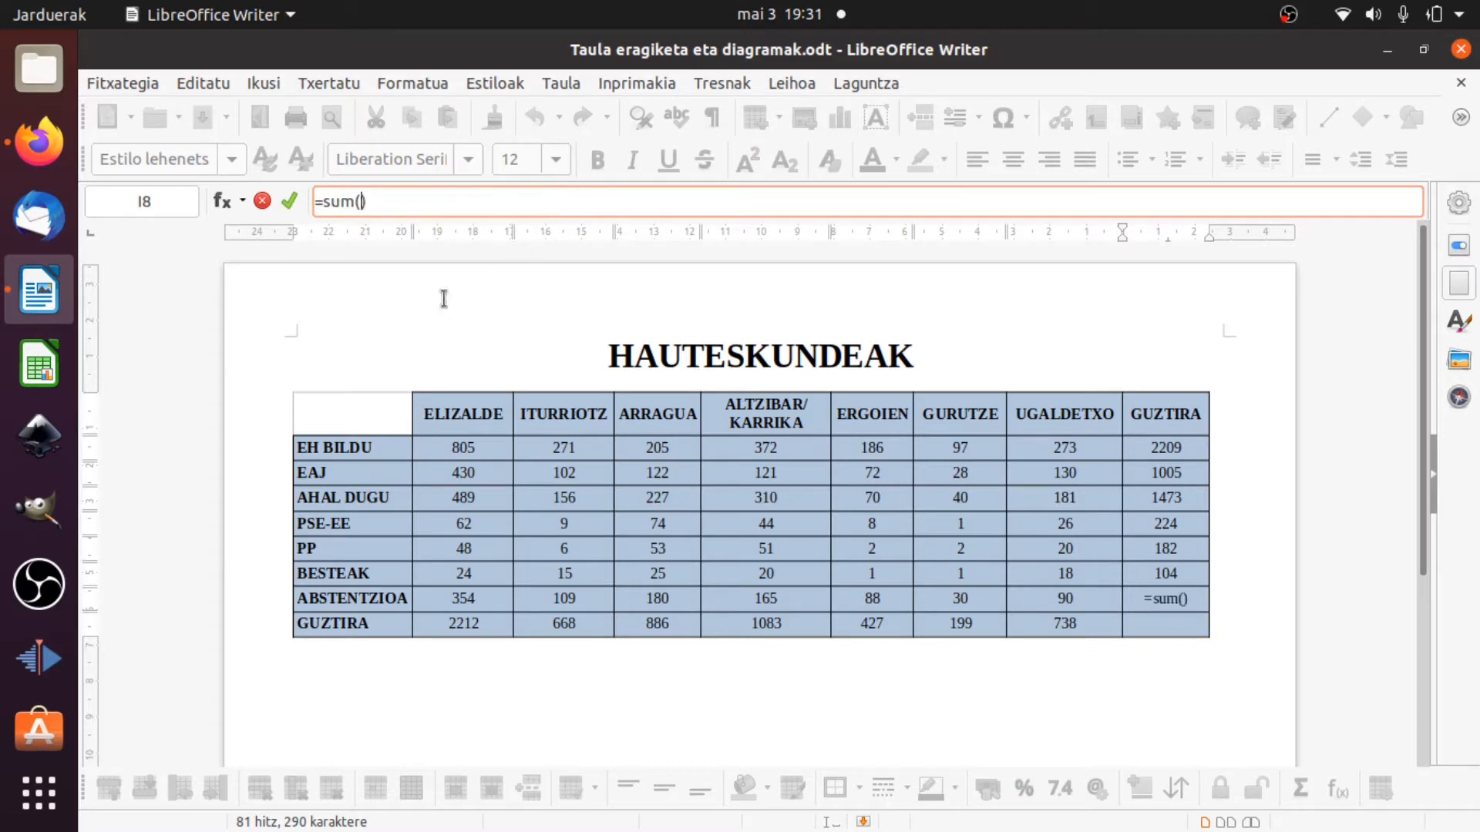
left_click_drag(452, 597, 1065, 598)
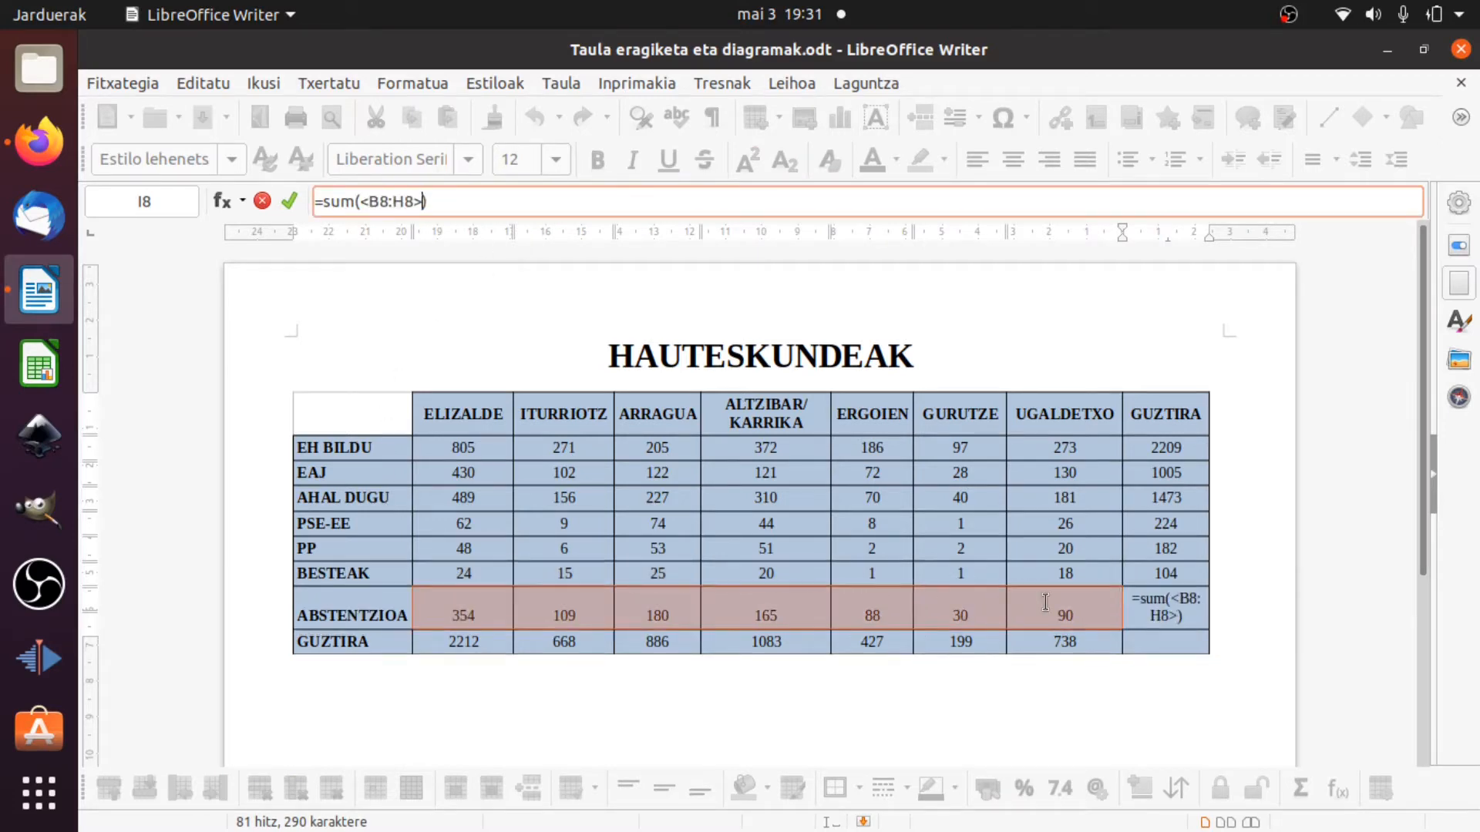
left_click(290, 202)
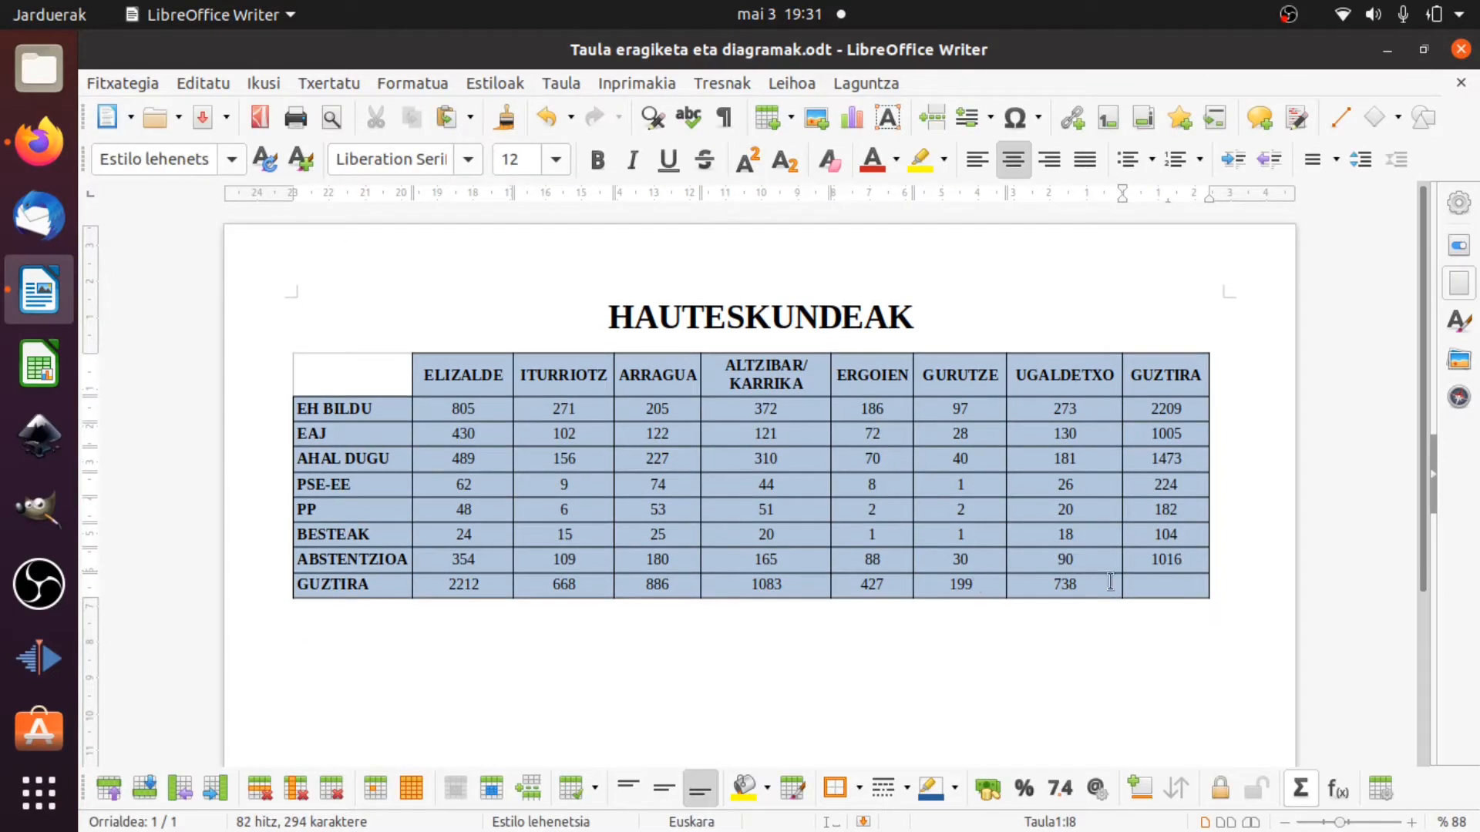
Calculate the grand total in the table's last cell with the formula =sum(<I2:I8>).
left_click(1167, 590)
left_click(1301, 787)
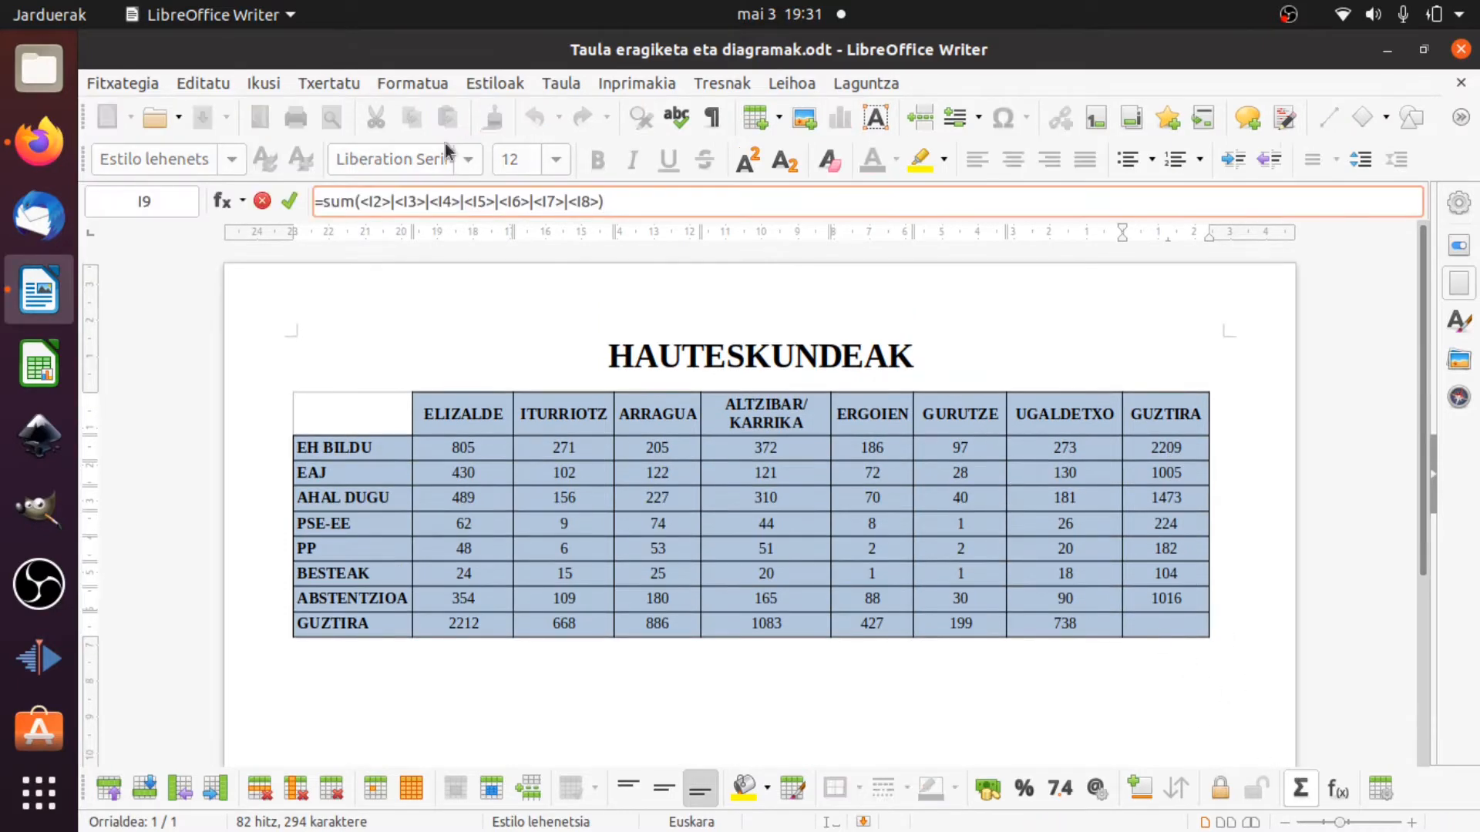
left_click_drag(360, 202, 596, 215)
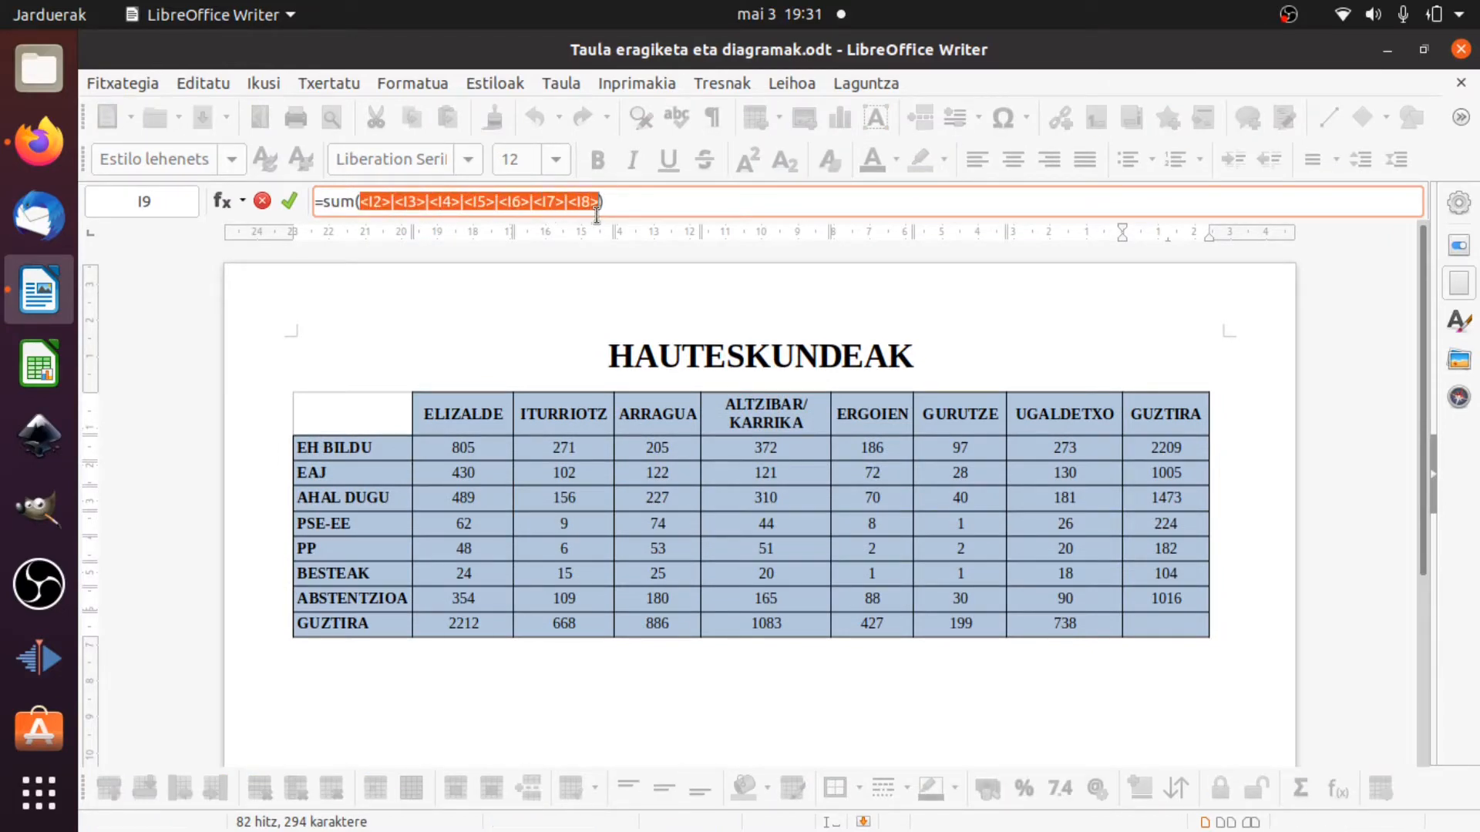
key("BackSpace")
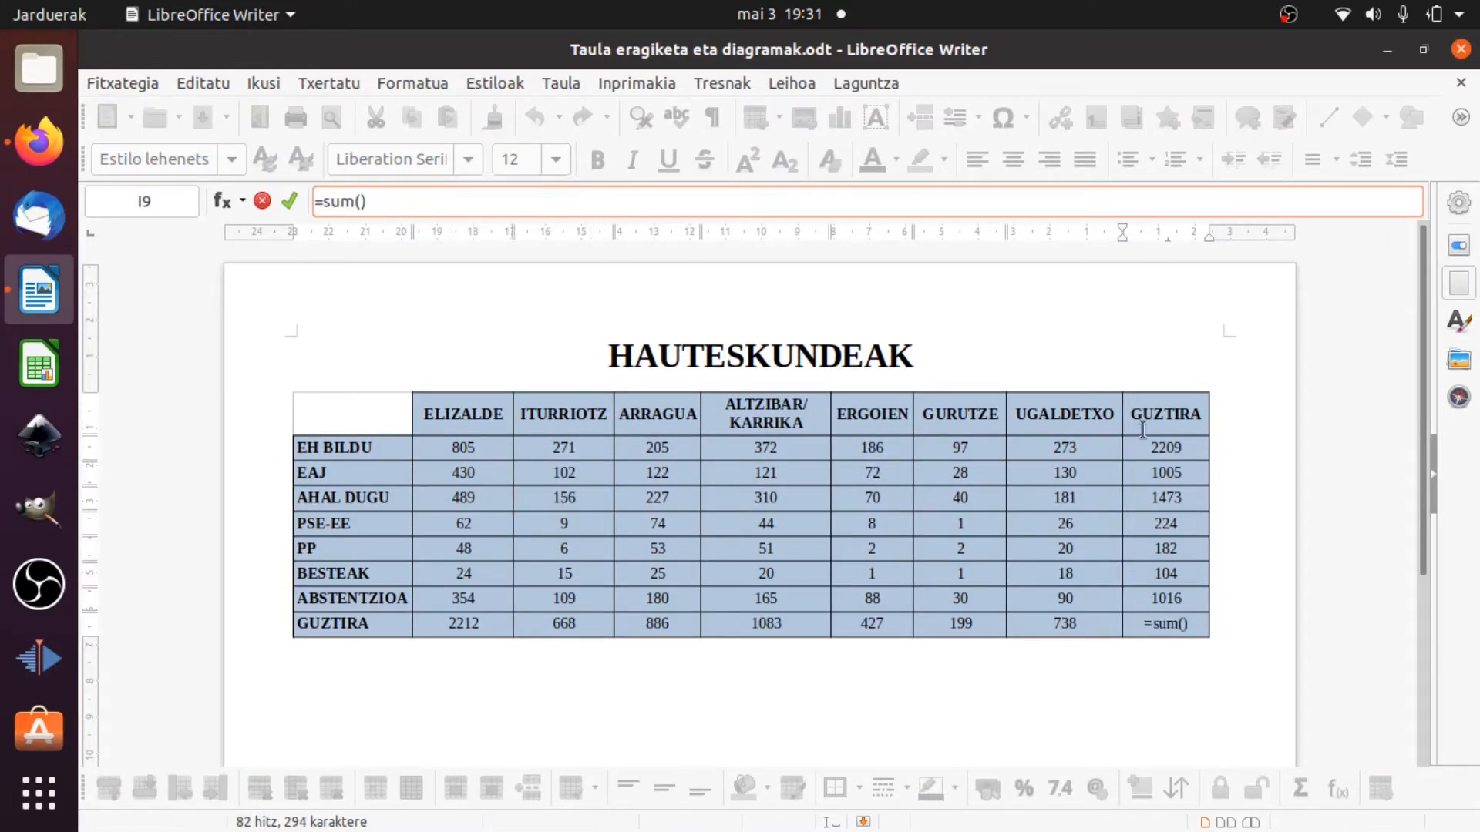
left_click_drag(1145, 441, 1166, 598)
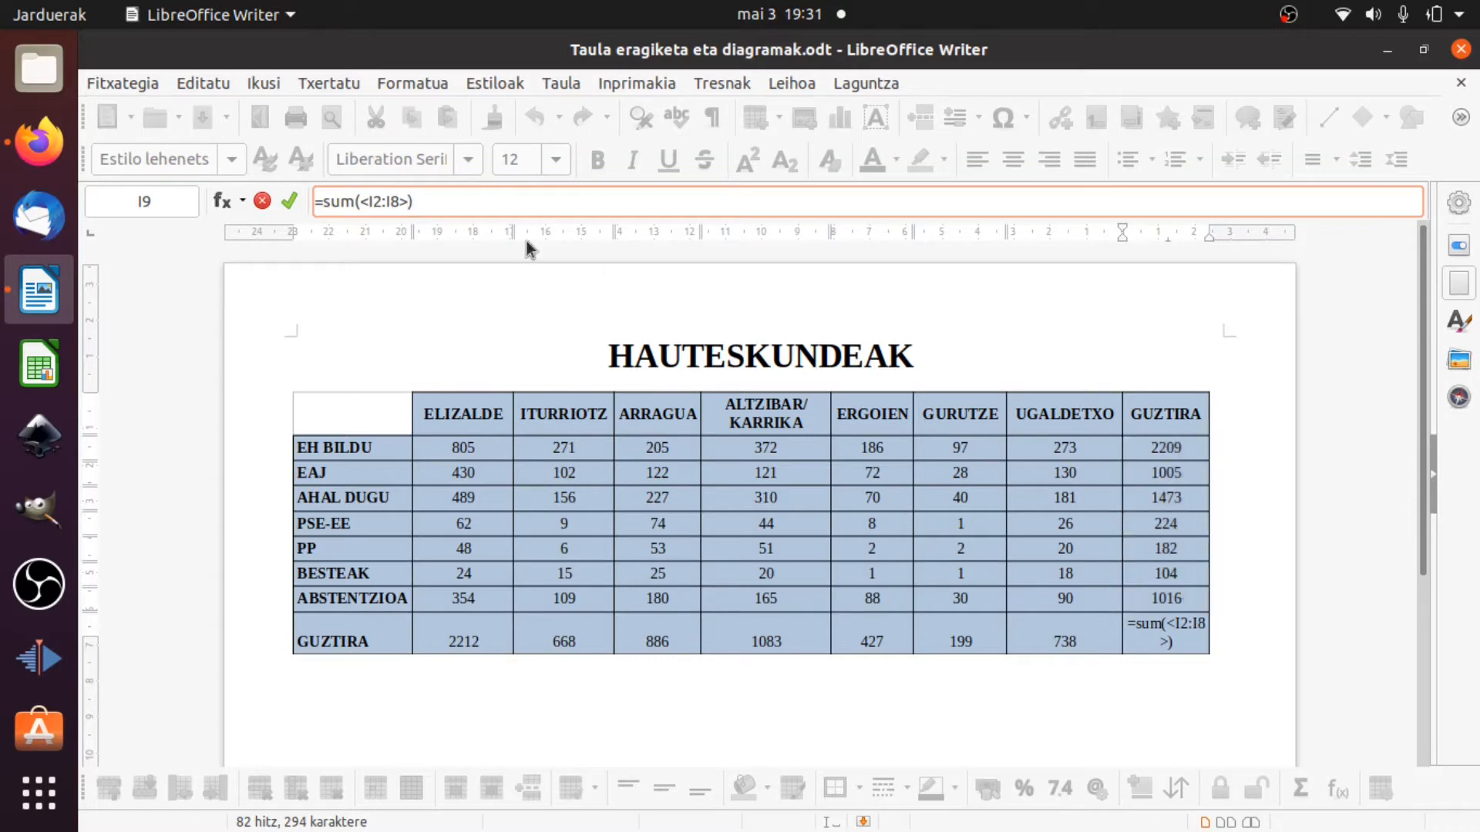
left_click(285, 204)
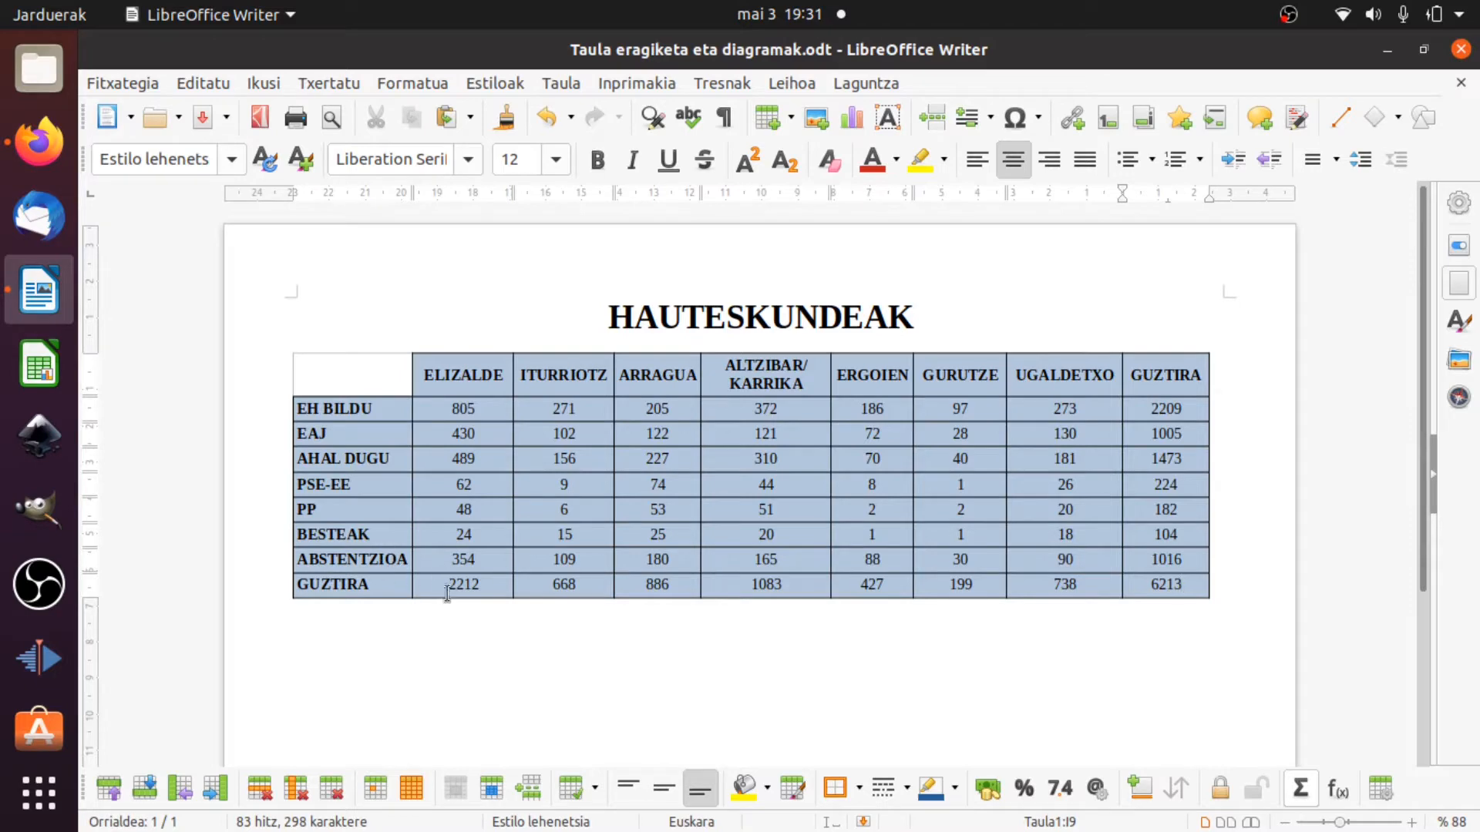
Make the values in the GUZTIRA row and the GUZTIRA column bold.
left_click_drag(462, 586, 1138, 586)
left_click(598, 160)
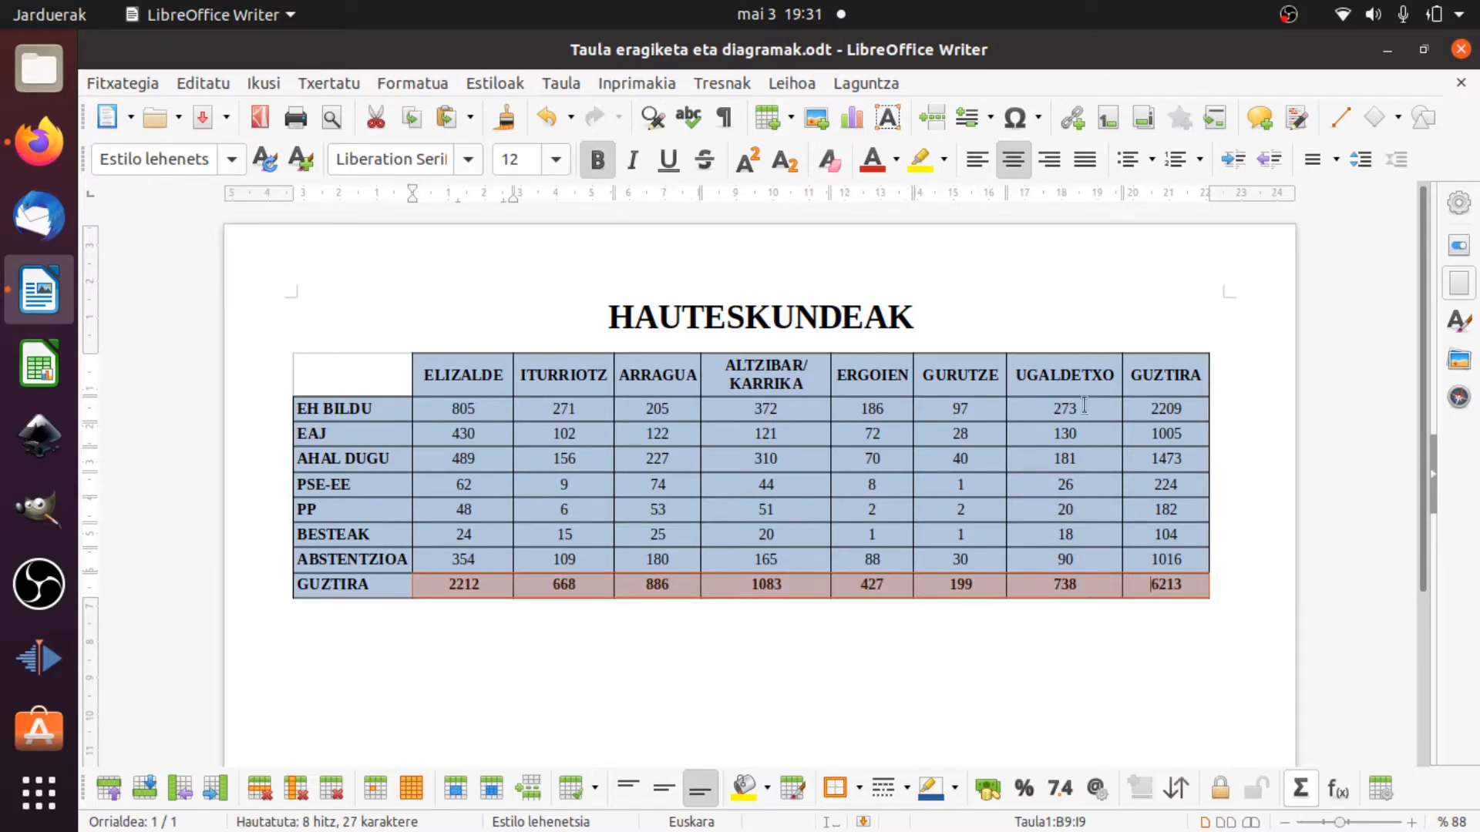
left_click_drag(1141, 408, 1172, 557)
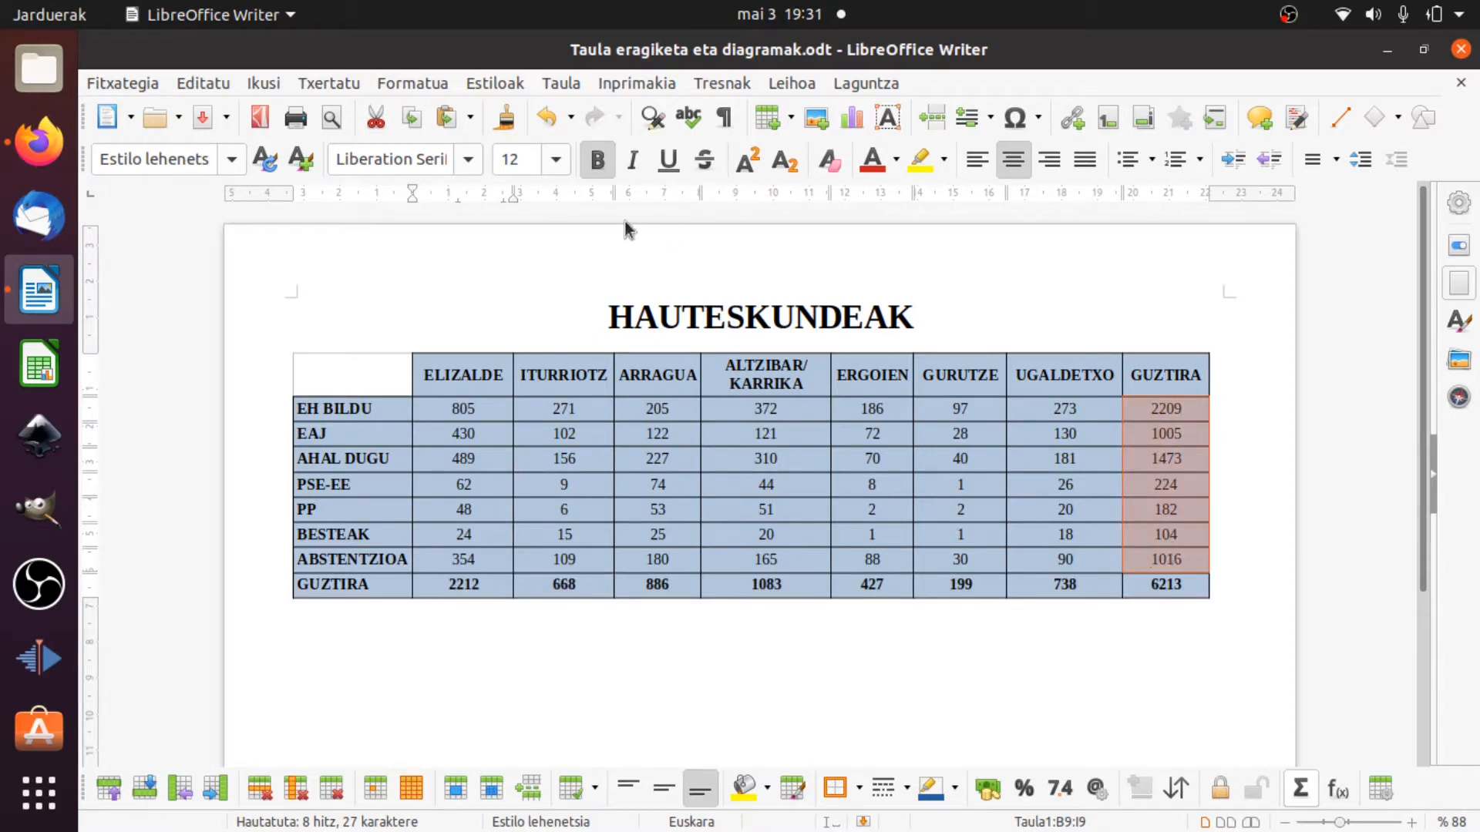
left_click(598, 161)
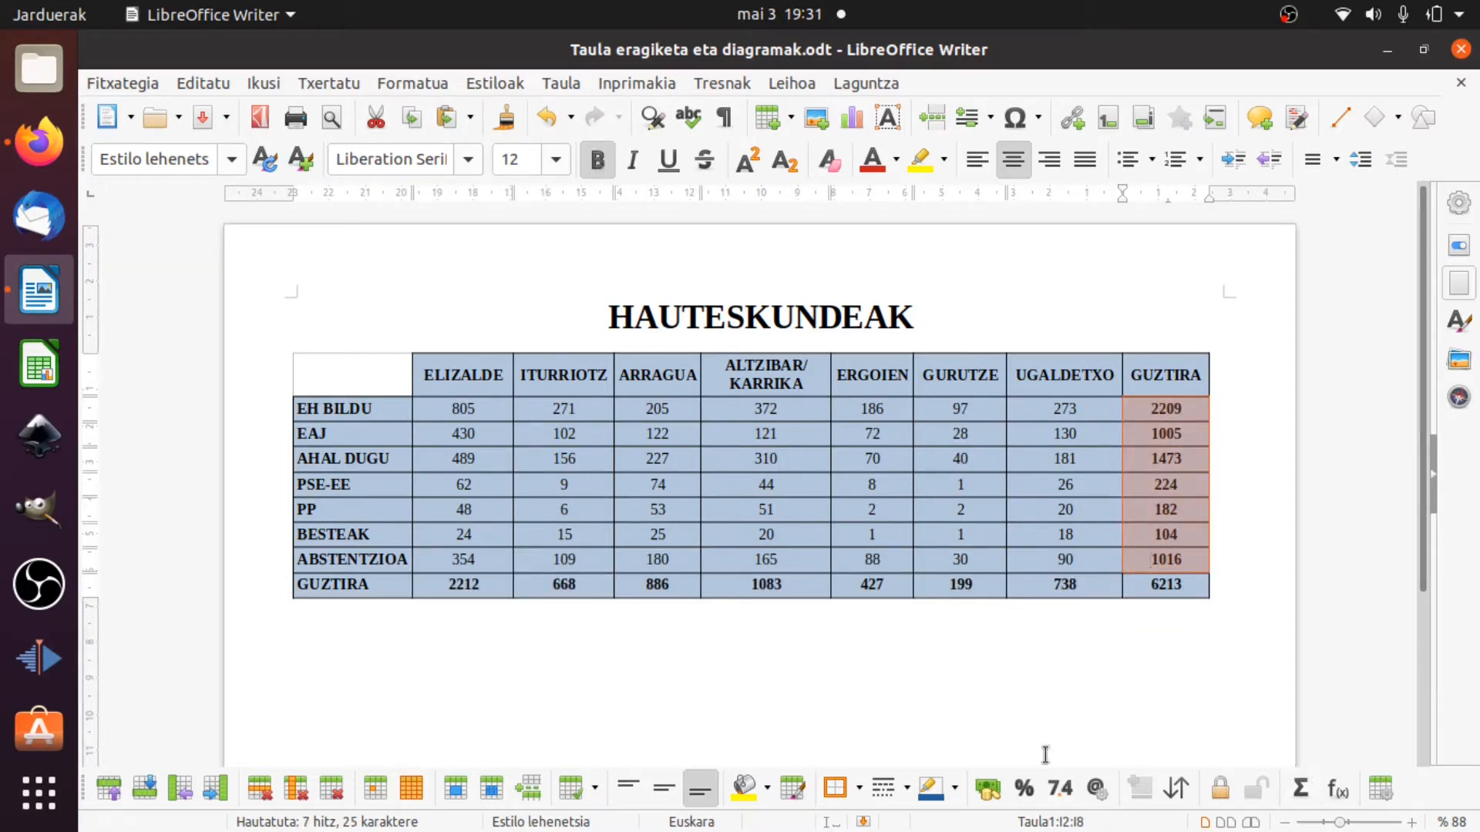
Open the ABSTENTZIOA total's formula for editing, examine the available functions and operators, and cancel the edit.
left_click(1145, 555)
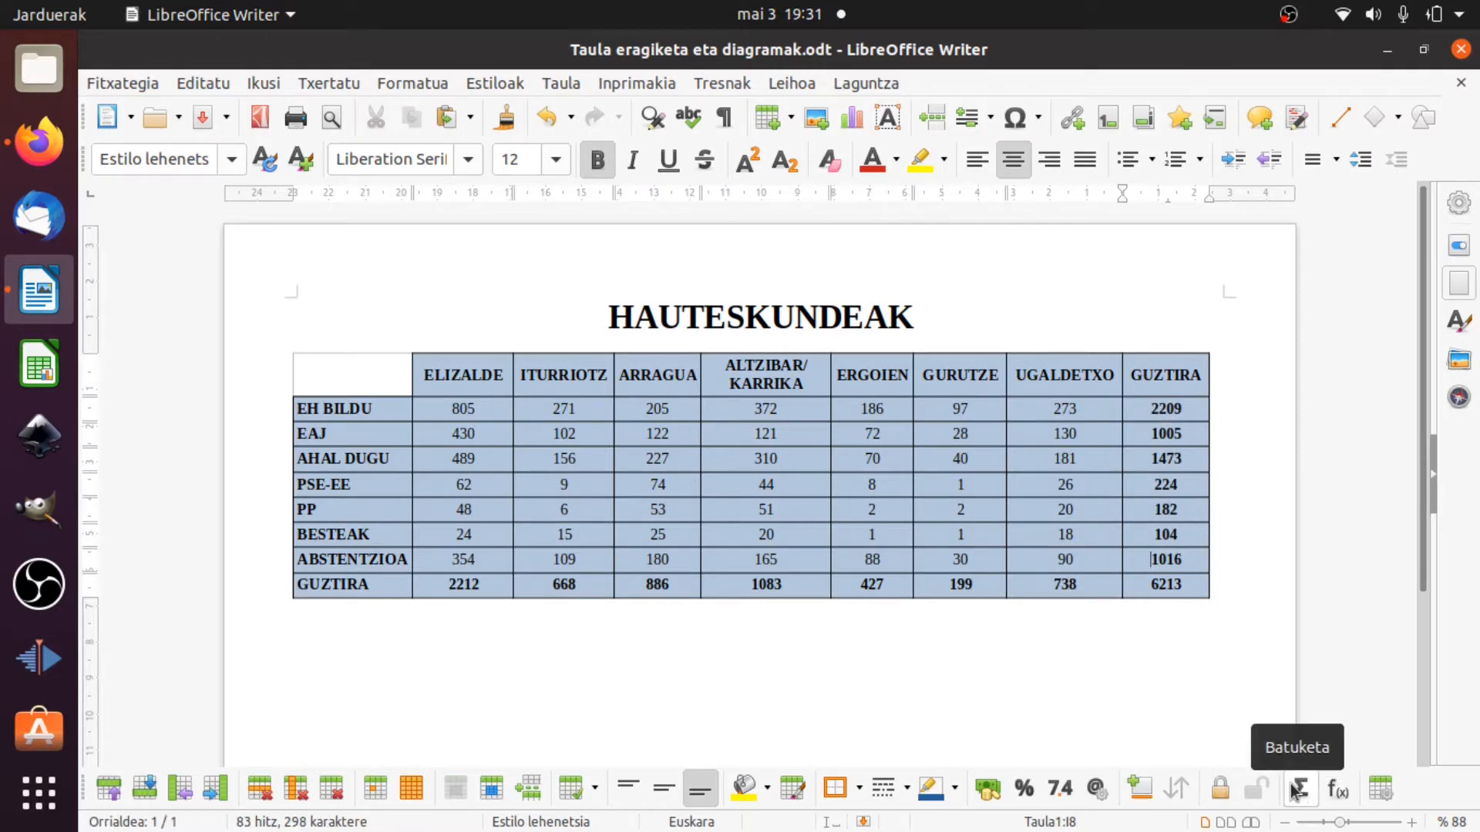
left_click(1339, 802)
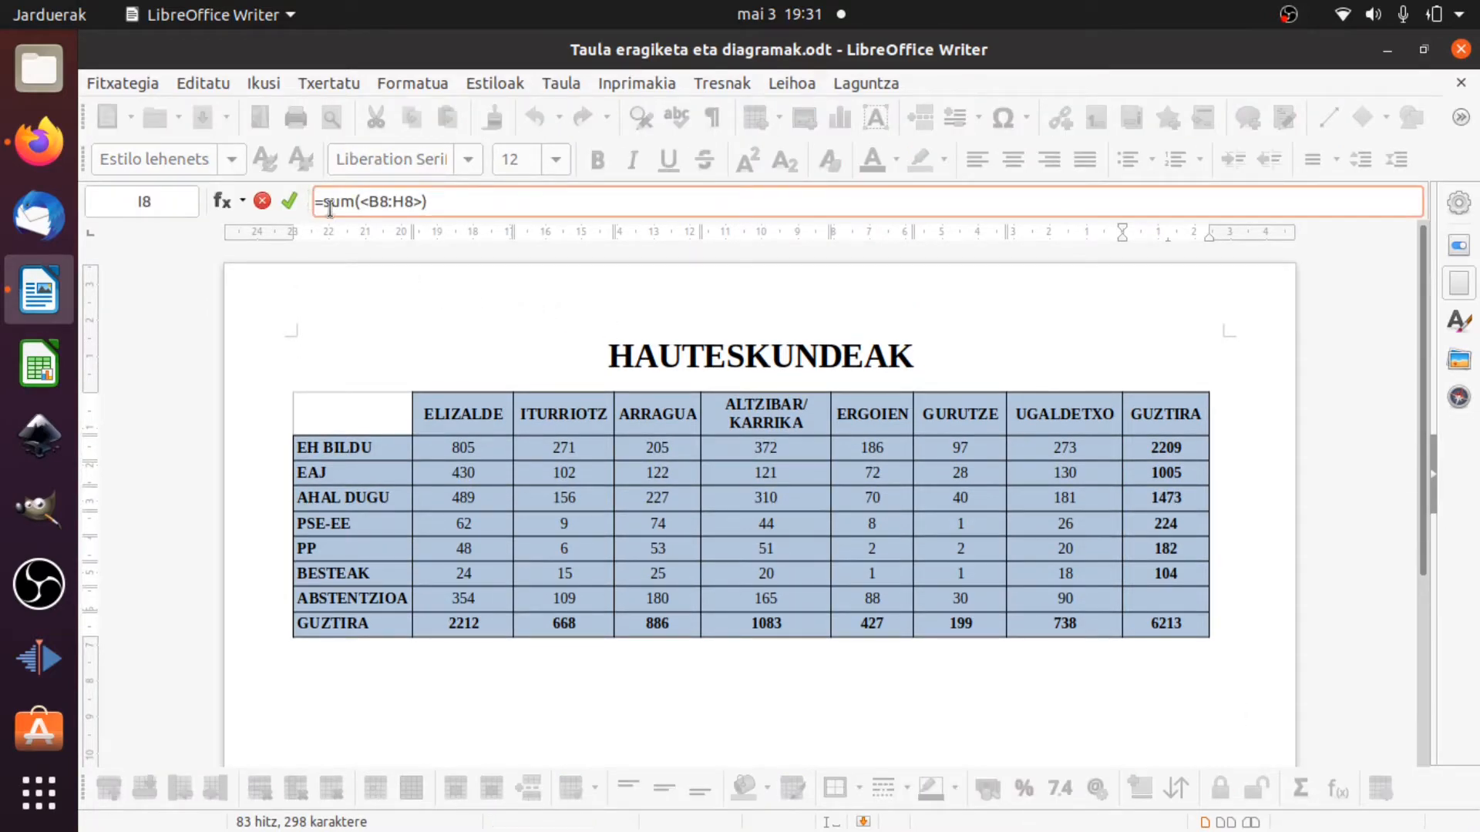
left_click(242, 202)
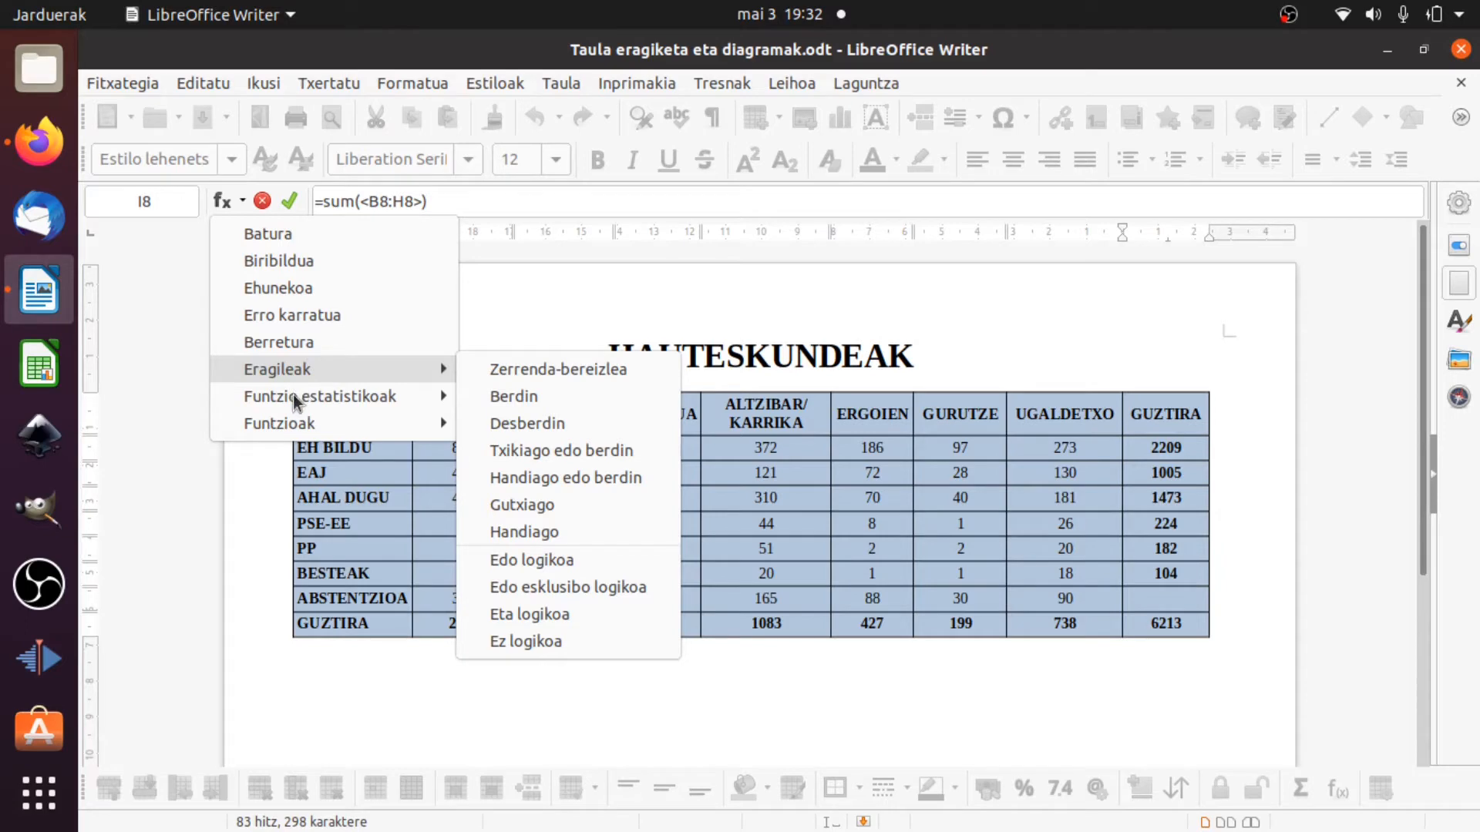
mouse_move(317, 395)
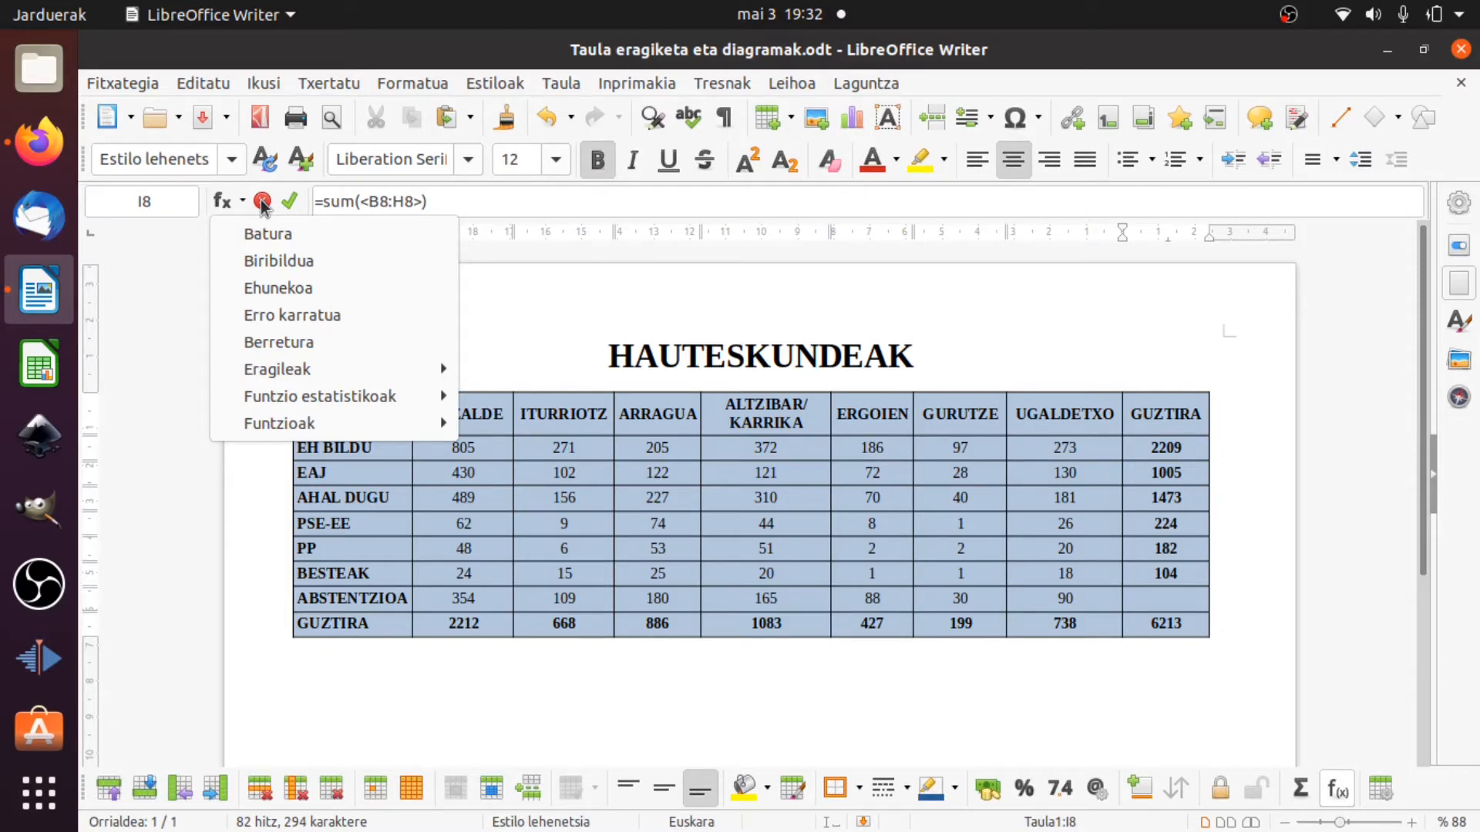
left_click(262, 201)
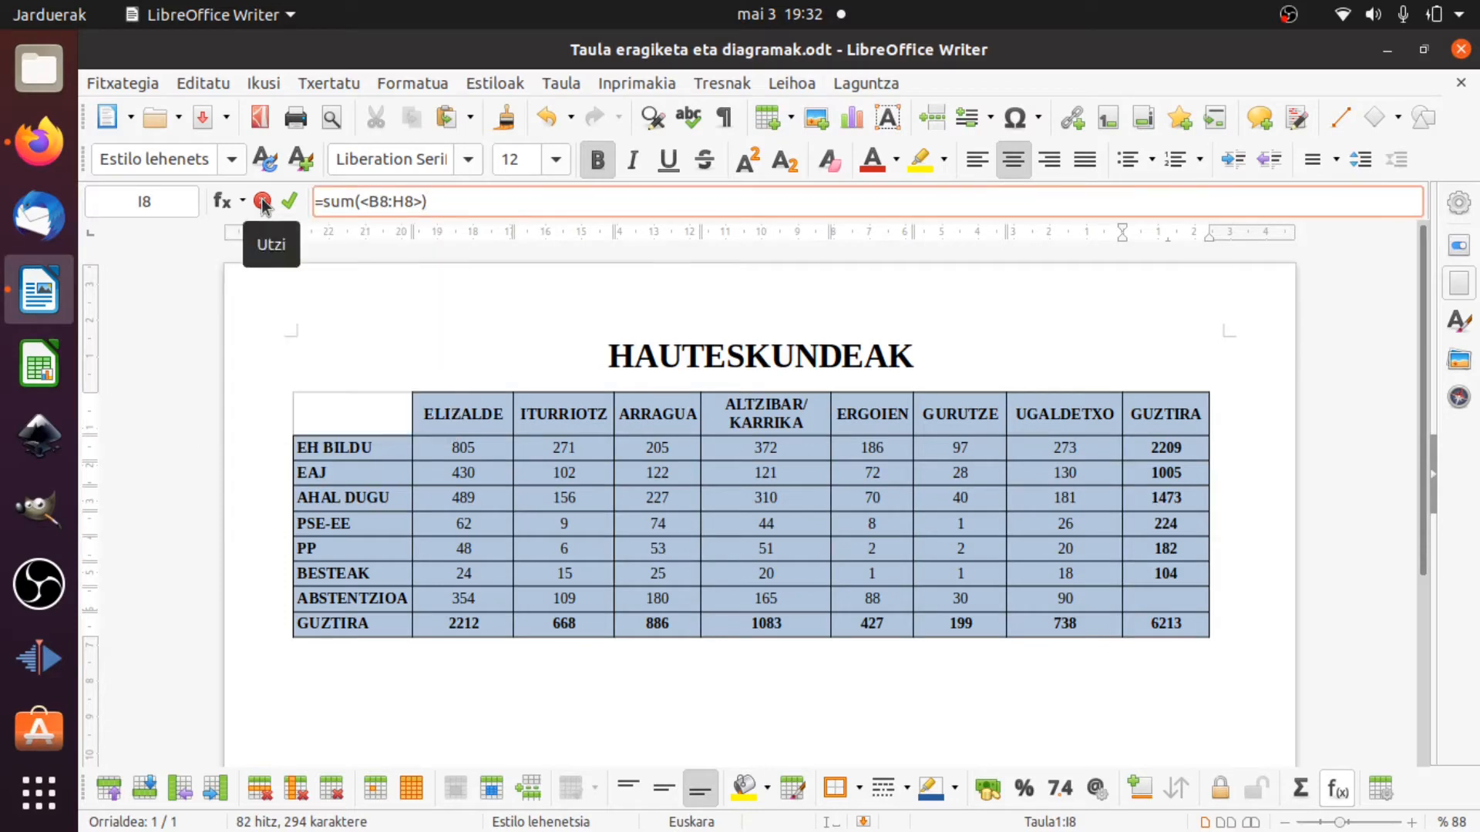
left_click(262, 201)
left_click(664, 665)
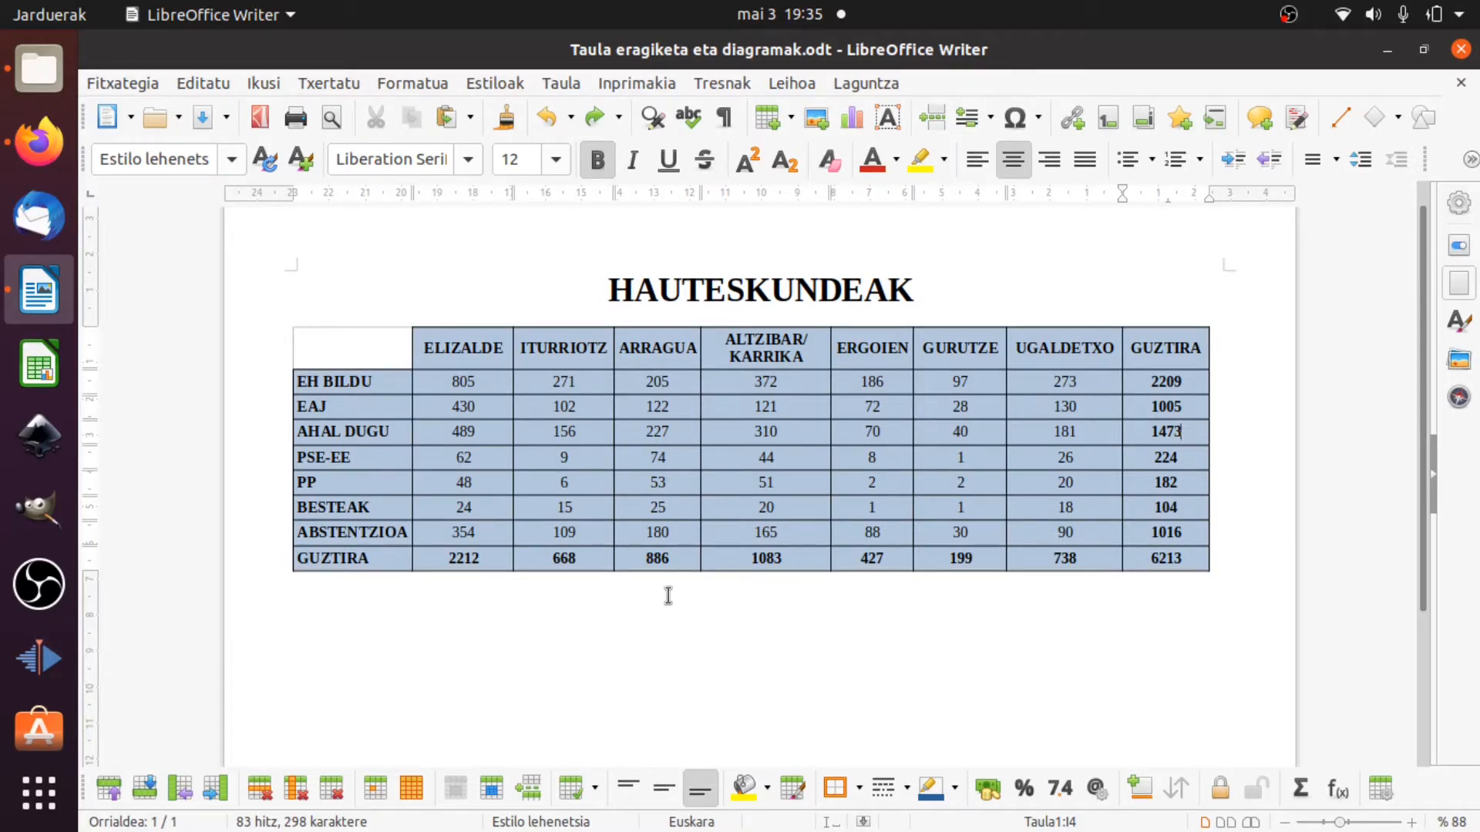
Start inserting a chart based on table cells A1:H8, leaving out the GUZTIRA row and column.
left_click_drag(346, 341, 1061, 532)
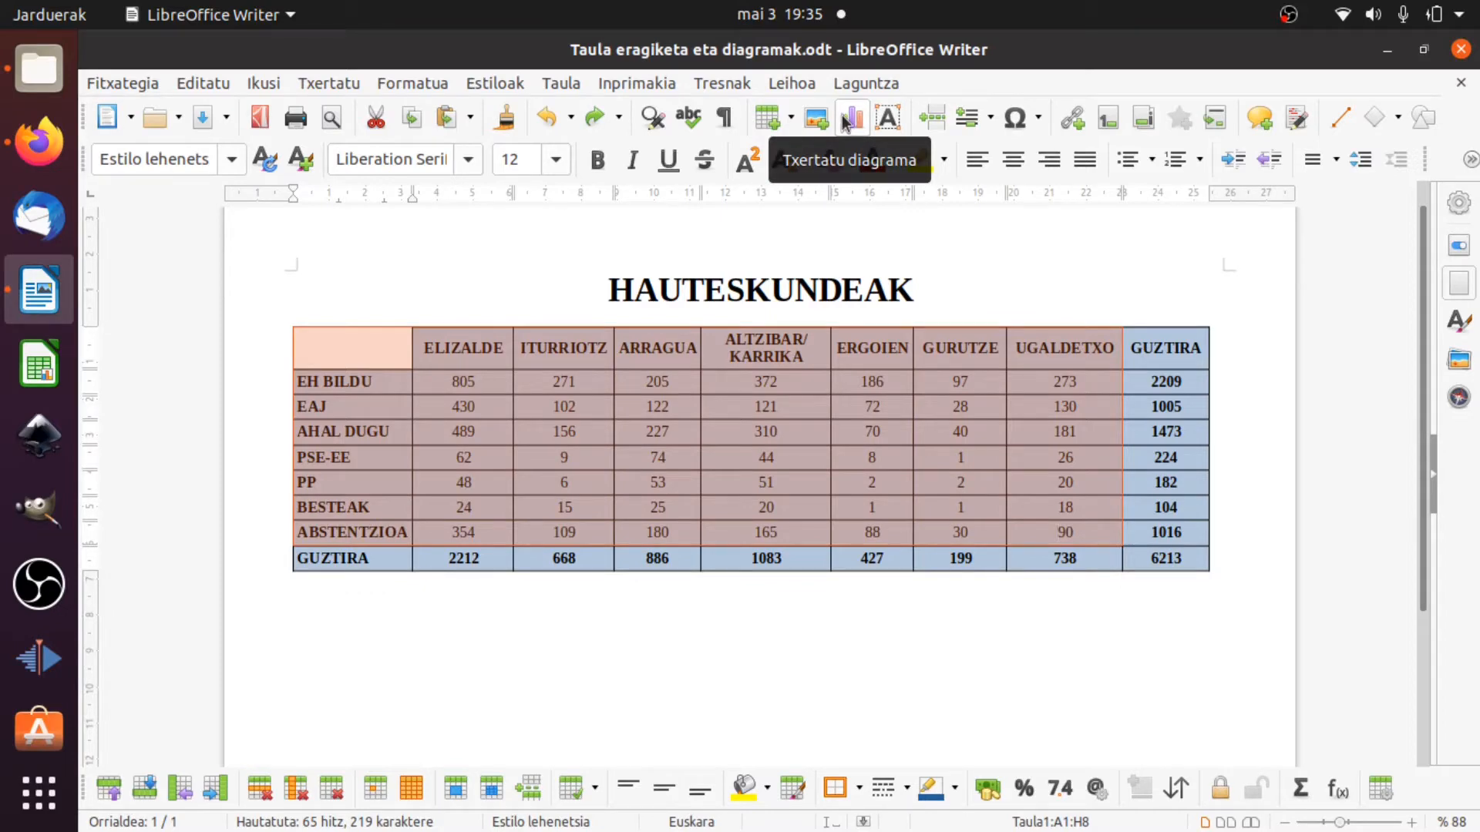
left_click(351, 85)
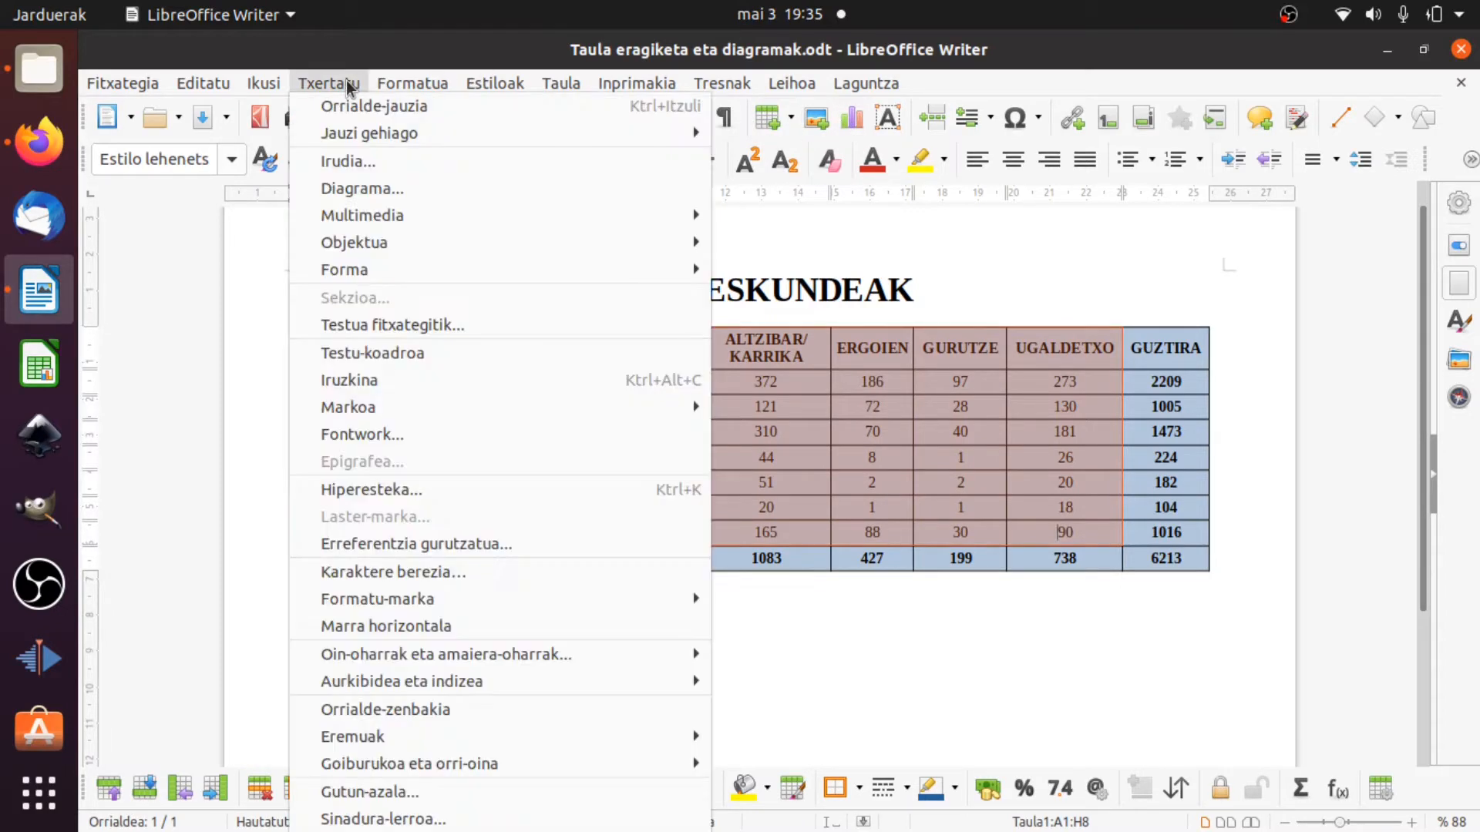
left_click(369, 186)
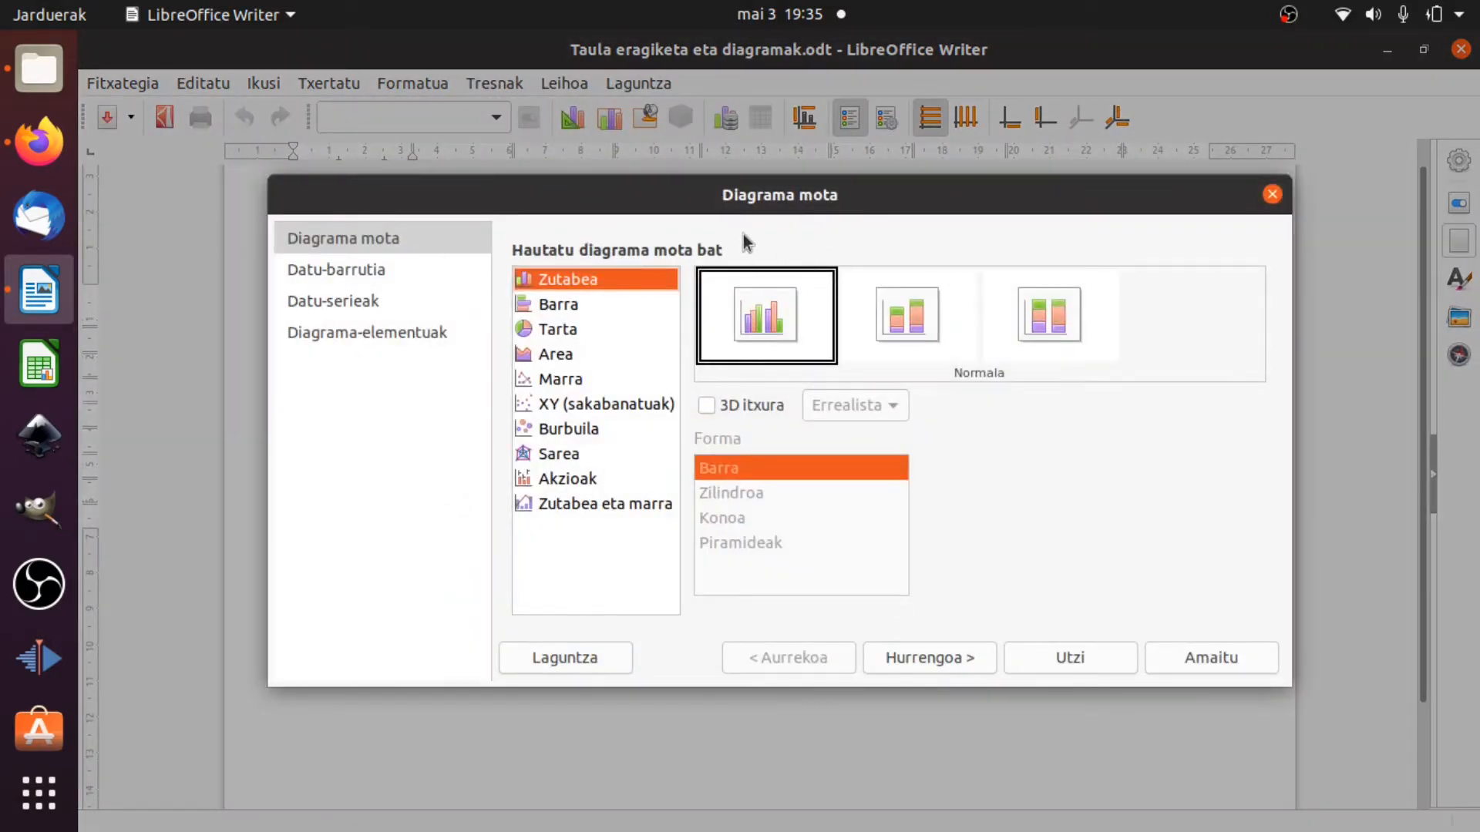
Examine the variants offered for the Barra, Tarta, Area, Marra and other chart types, and return to Zutabea.
left_click(604, 301)
left_click(583, 327)
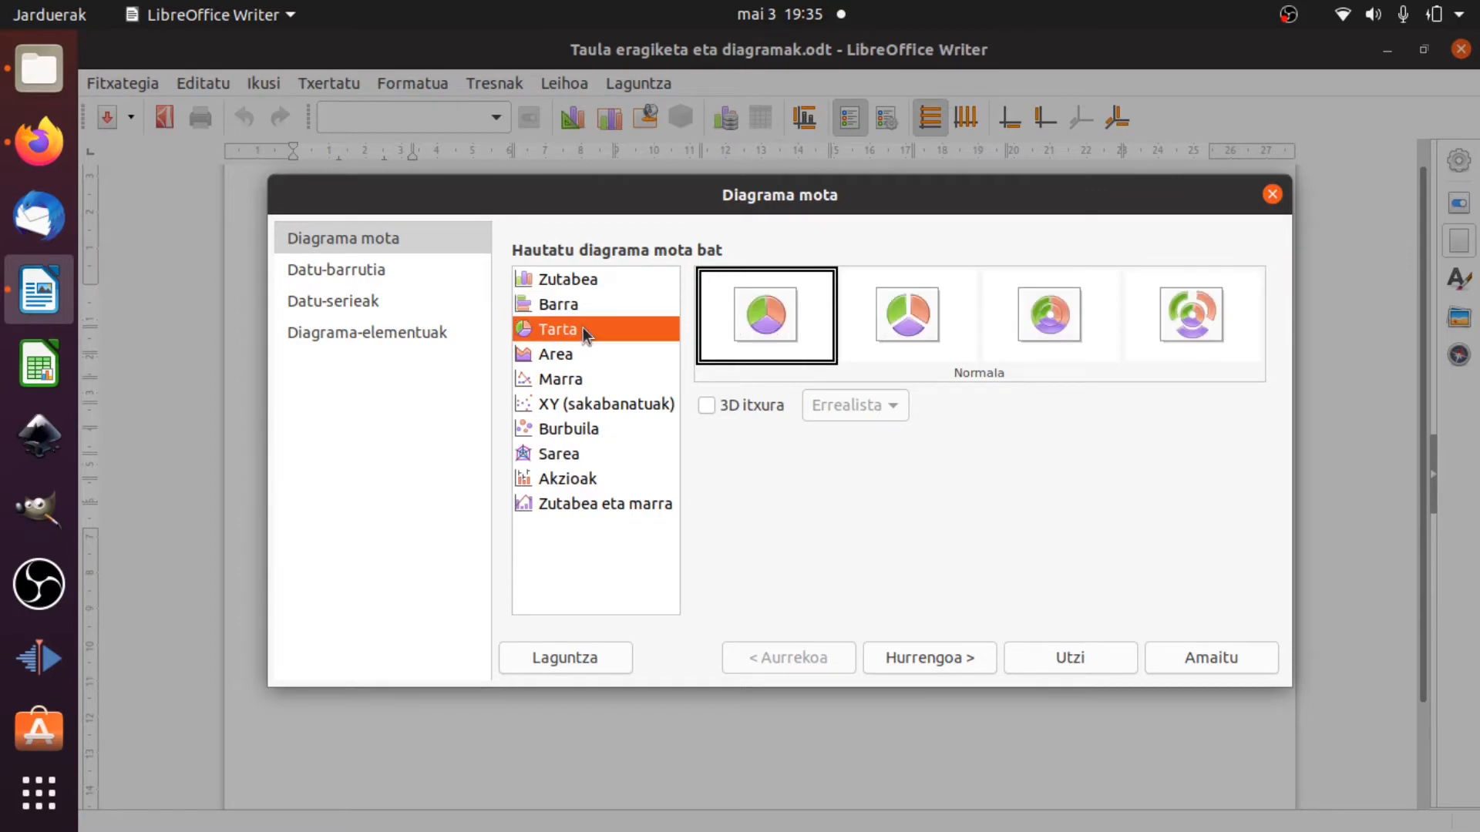
left_click(578, 357)
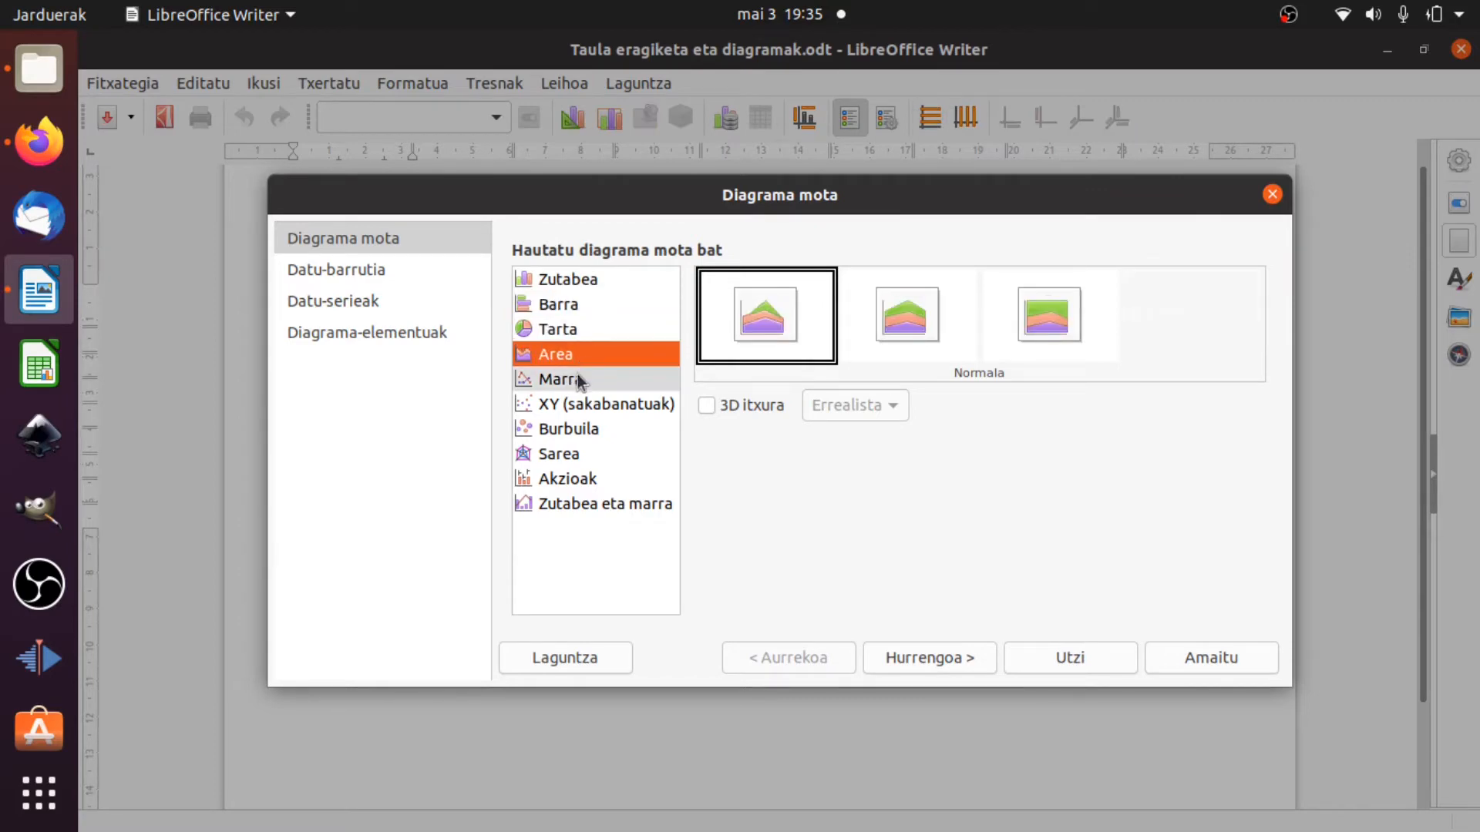
left_click(578, 377)
left_click(580, 502)
left_click(582, 479)
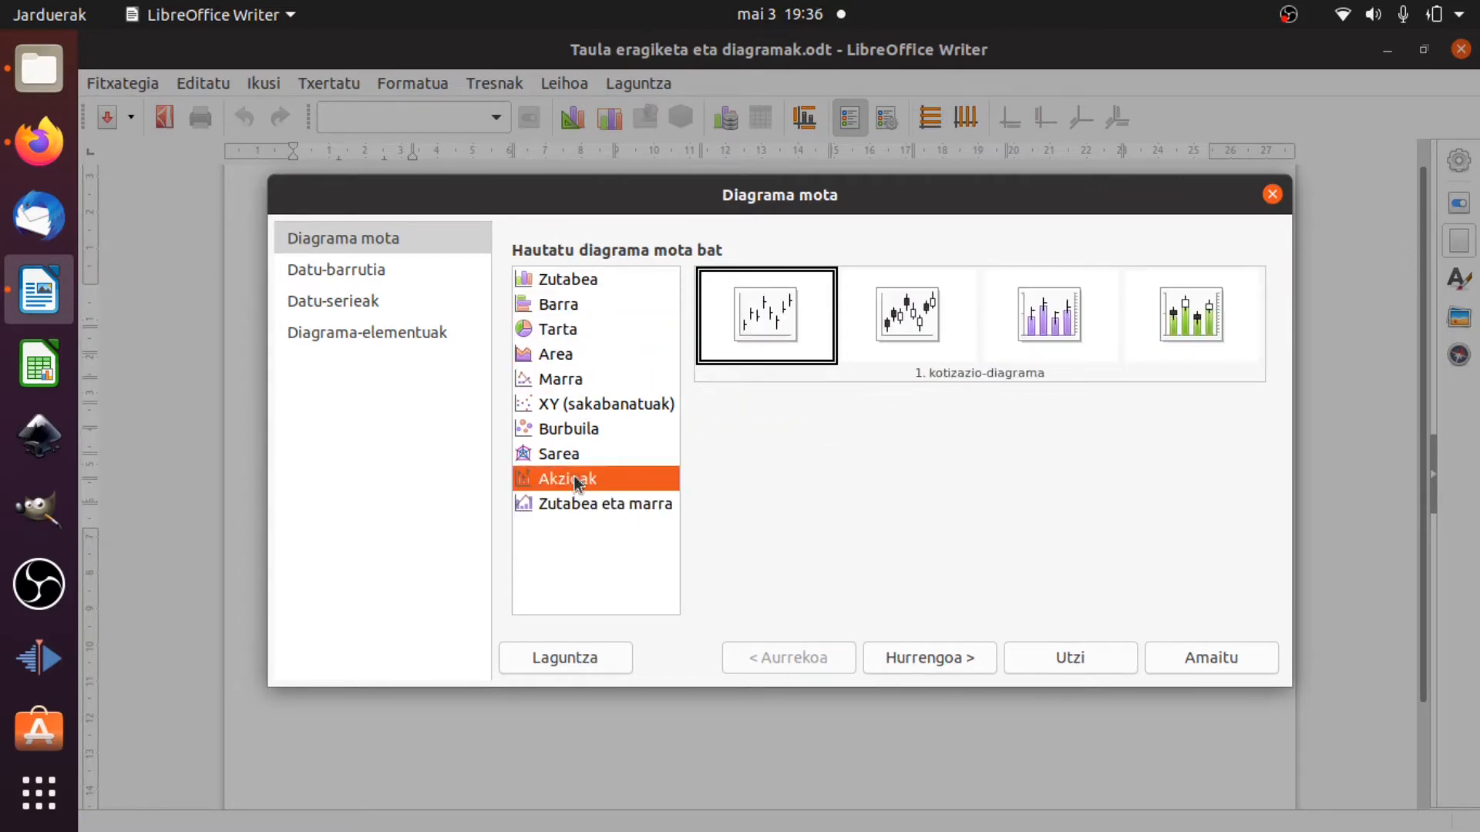
left_click(575, 429)
left_click(570, 379)
left_click(572, 344)
left_click(572, 331)
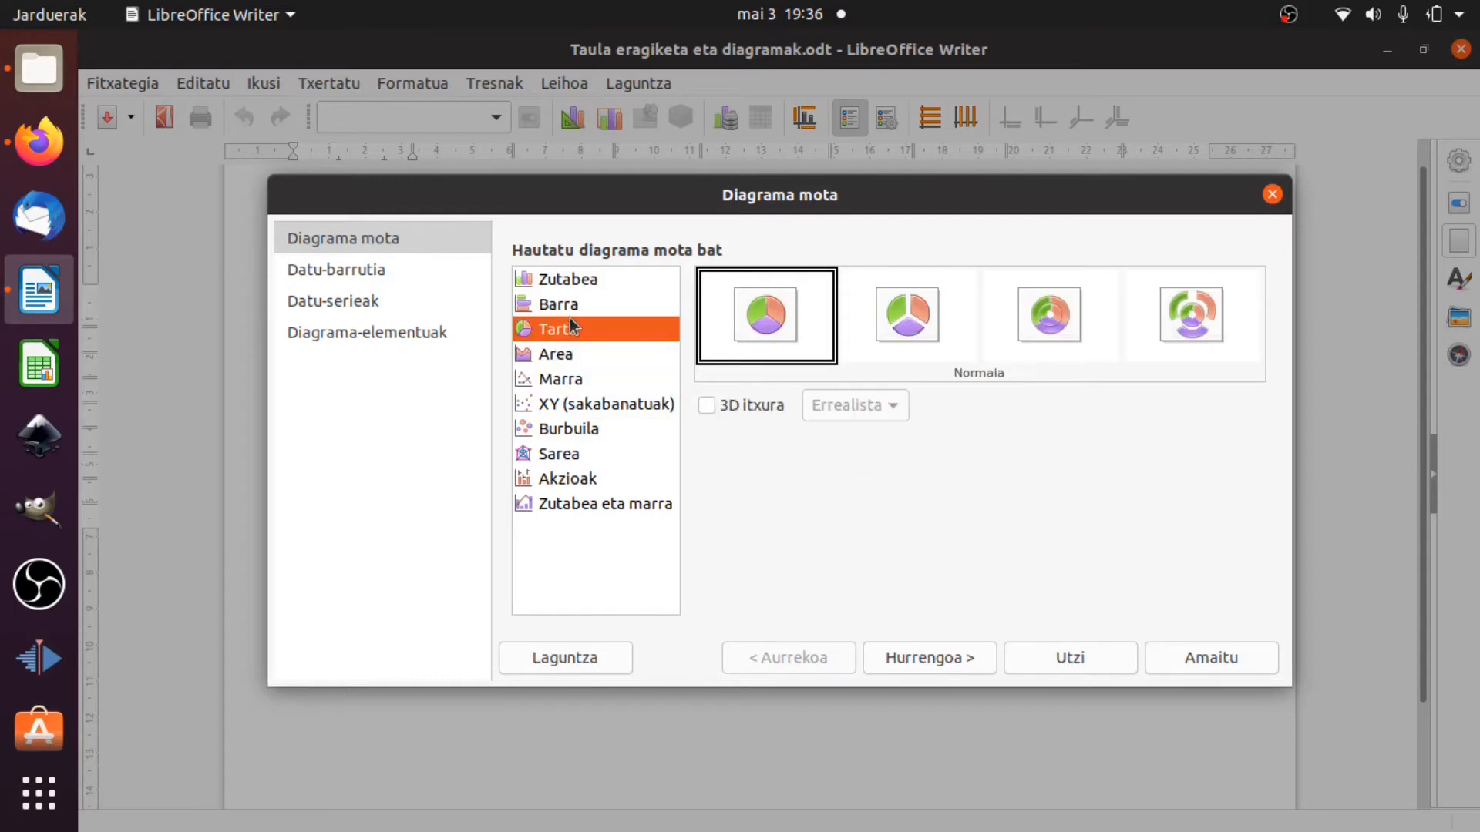
left_click(565, 308)
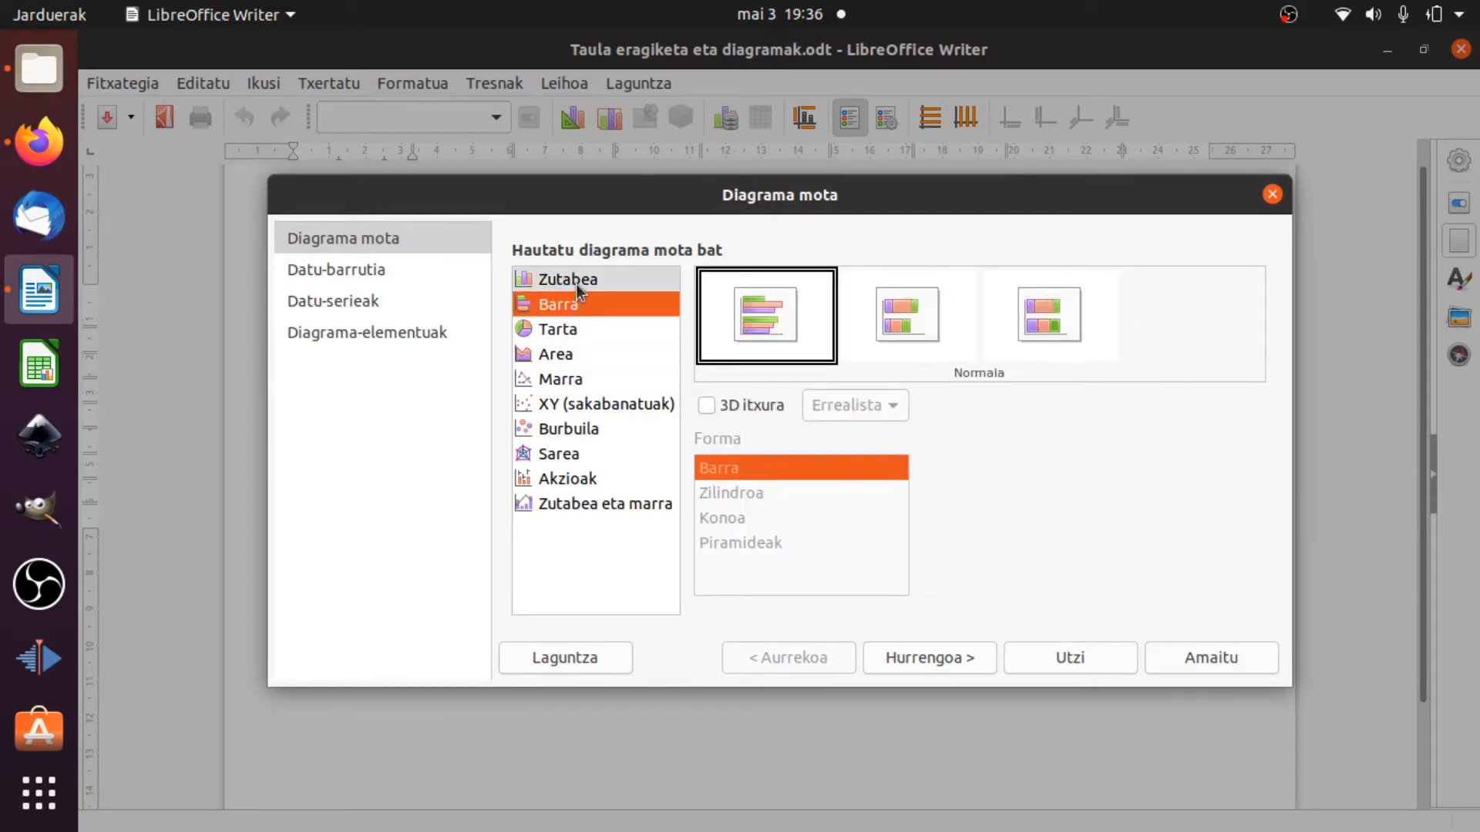
left_click(575, 284)
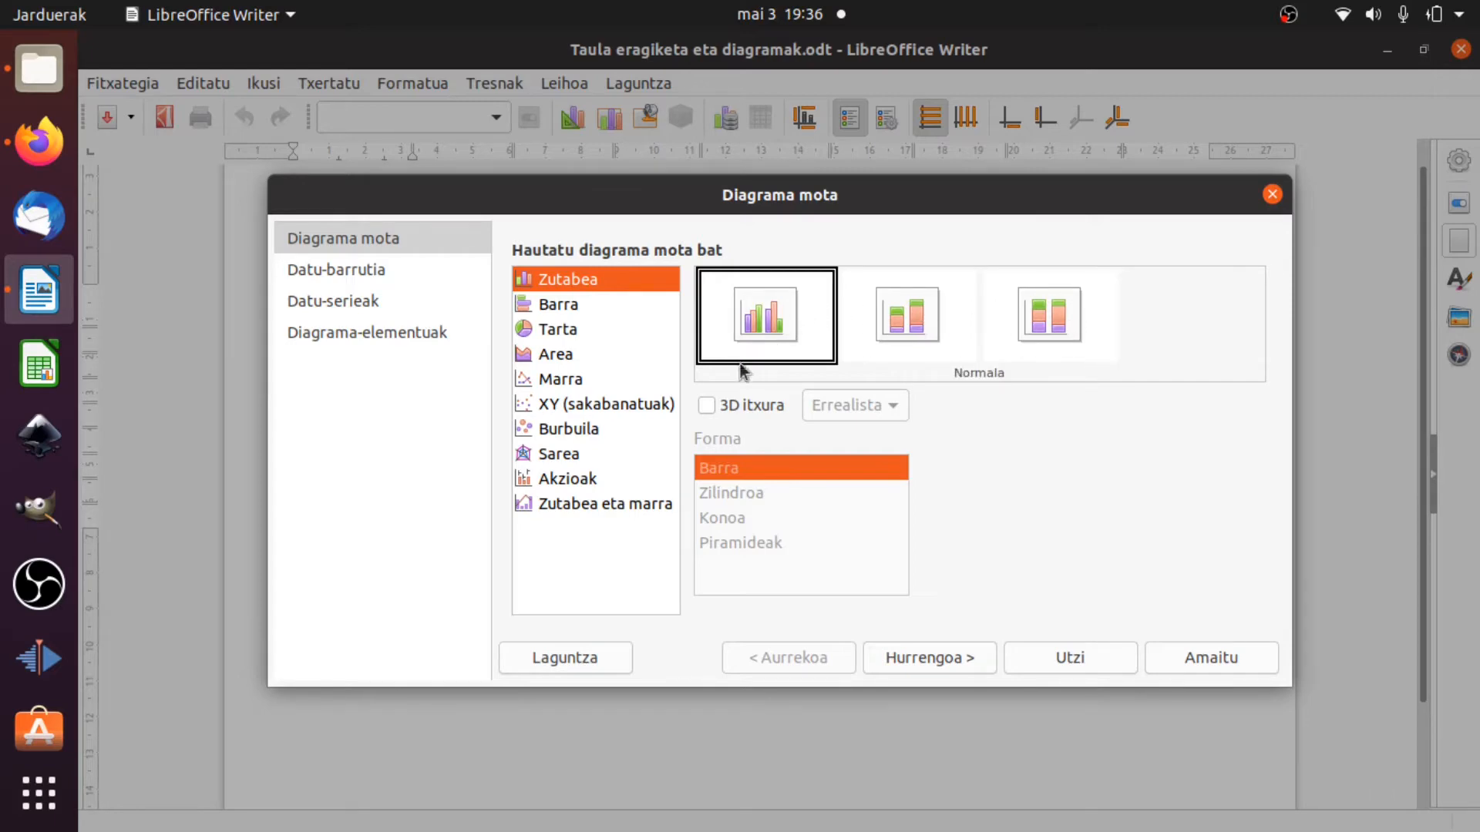
Give the column chart a 3D look, try the Zilindroa, Konoa and Piramideak shapes, and settle on Barra.
left_click(712, 401)
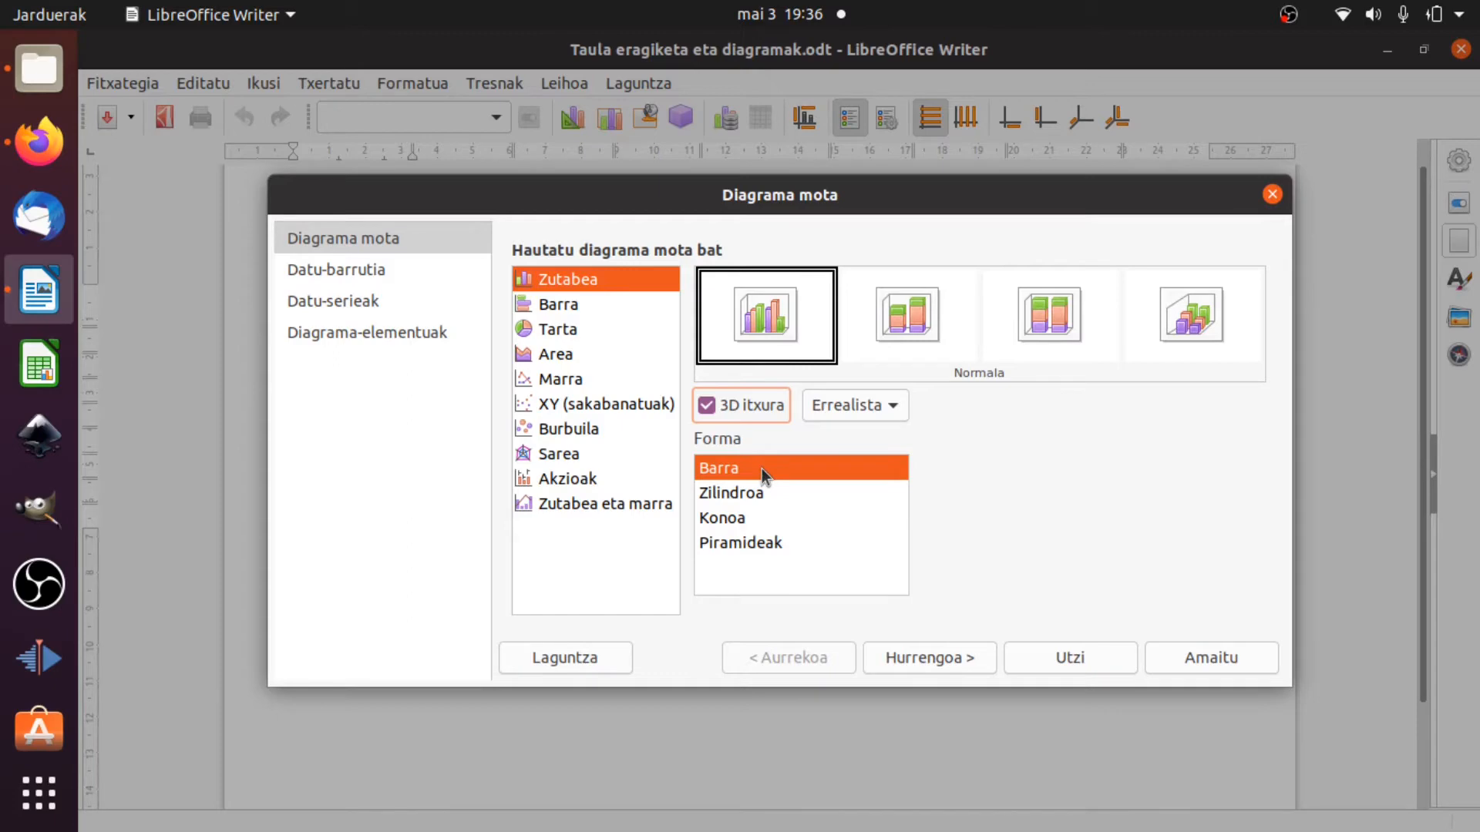
left_click(758, 488)
left_click(740, 518)
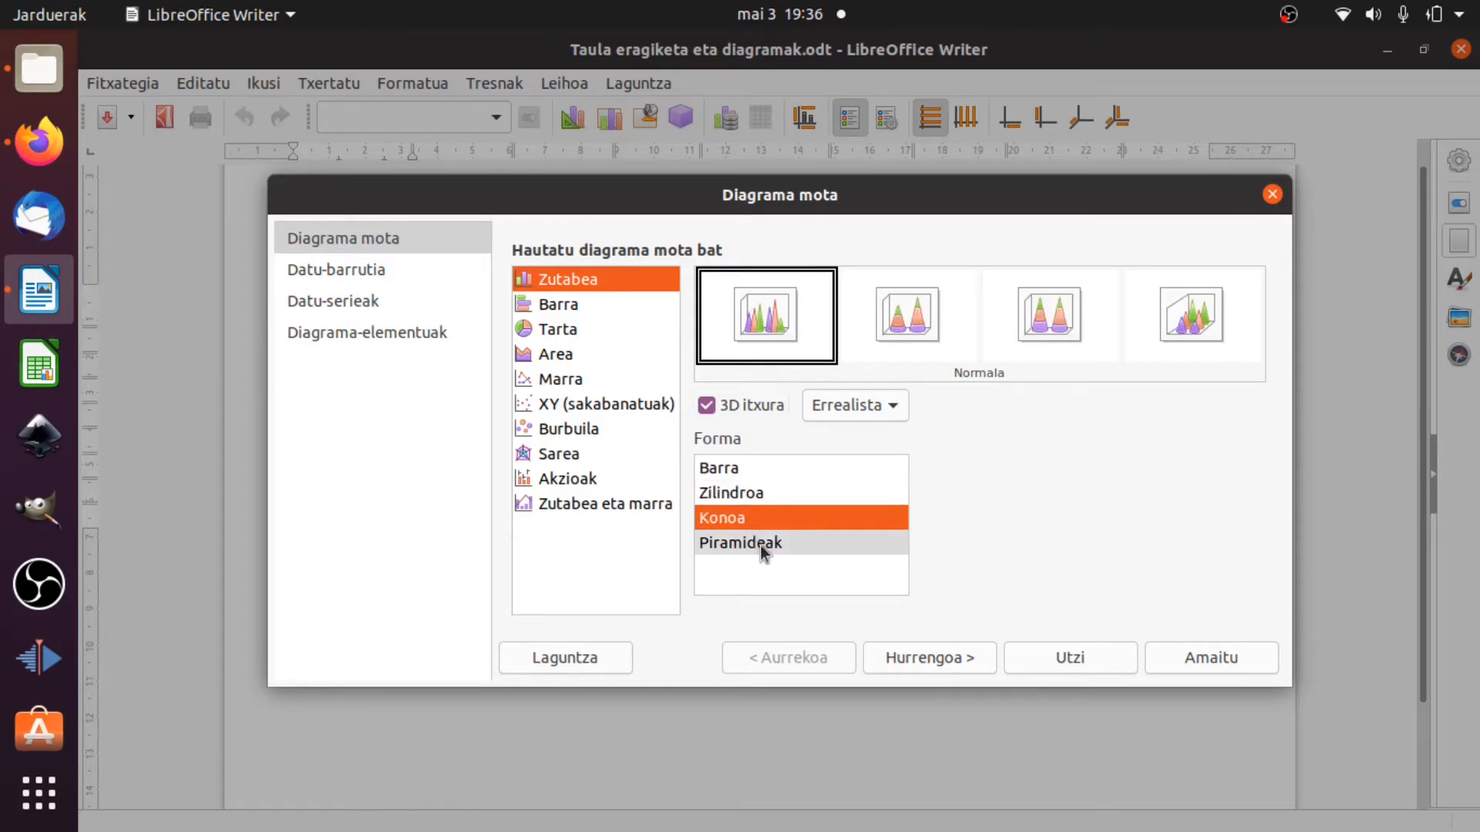
left_click(760, 544)
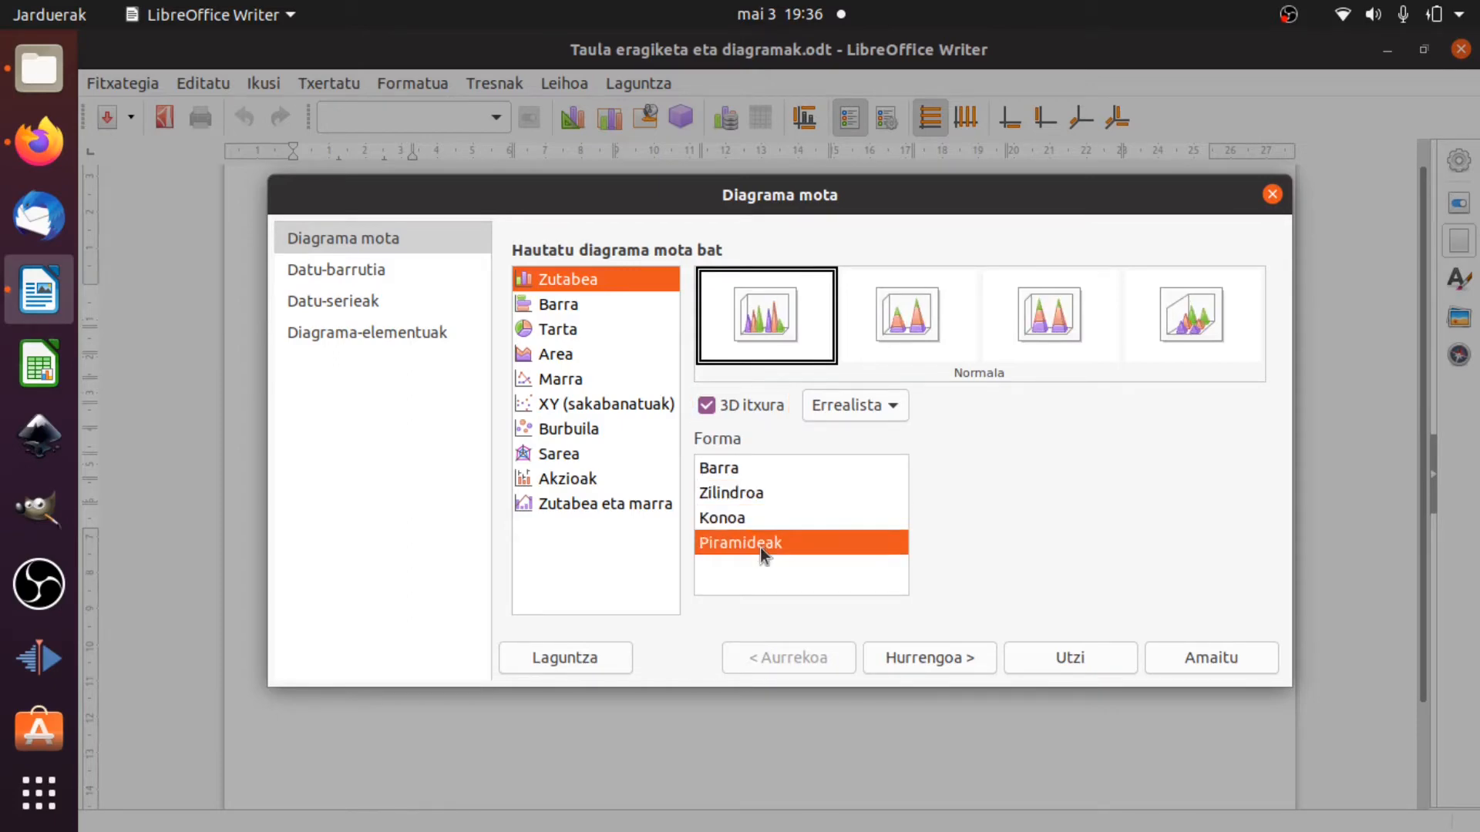
left_click(739, 472)
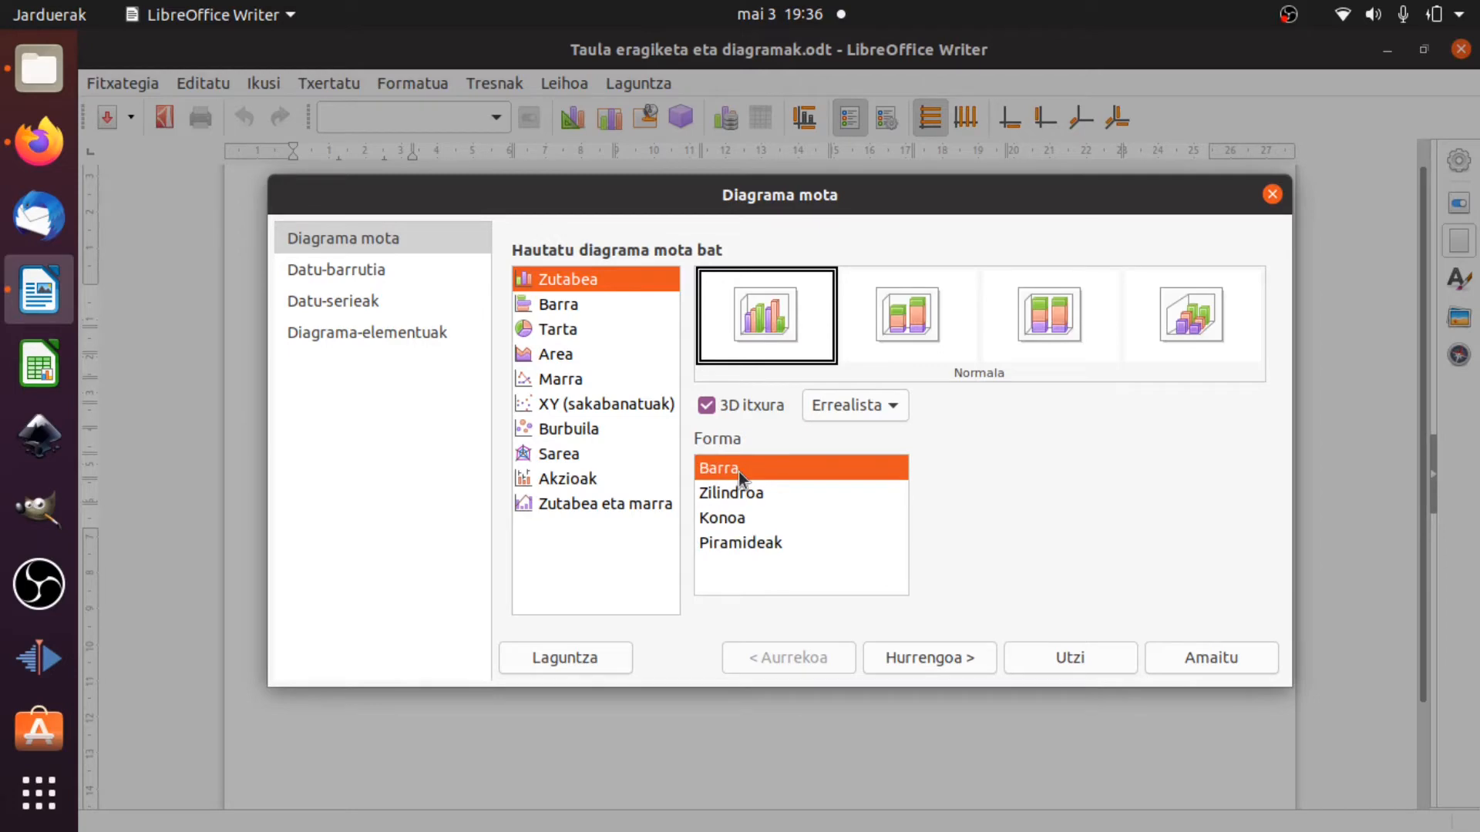
left_click(936, 657)
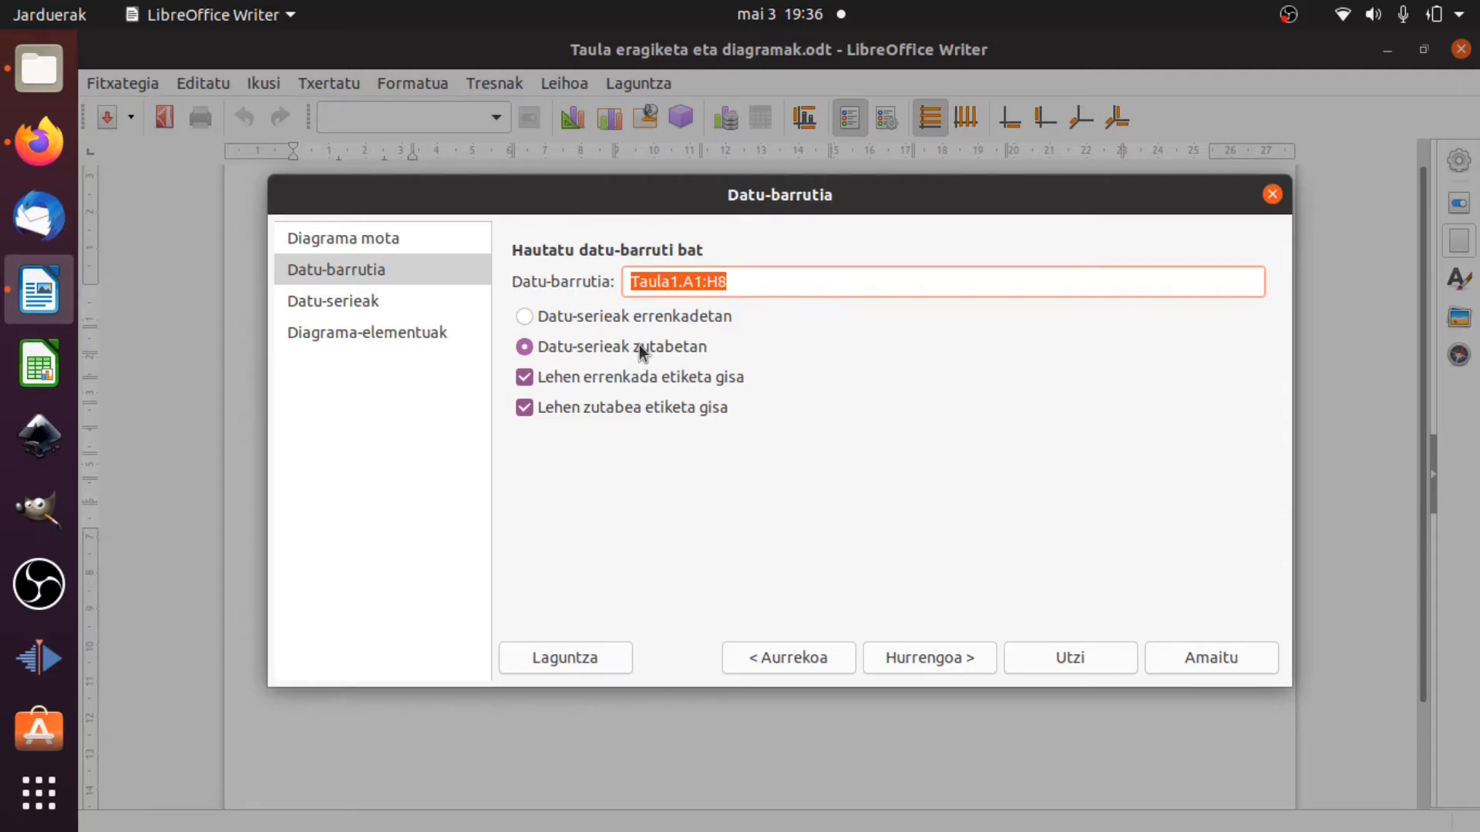
Accept the chart's data range and examine the name and Y-value ranges of each data series from ELIZALDE to UGALDETXO.
left_click(967, 652)
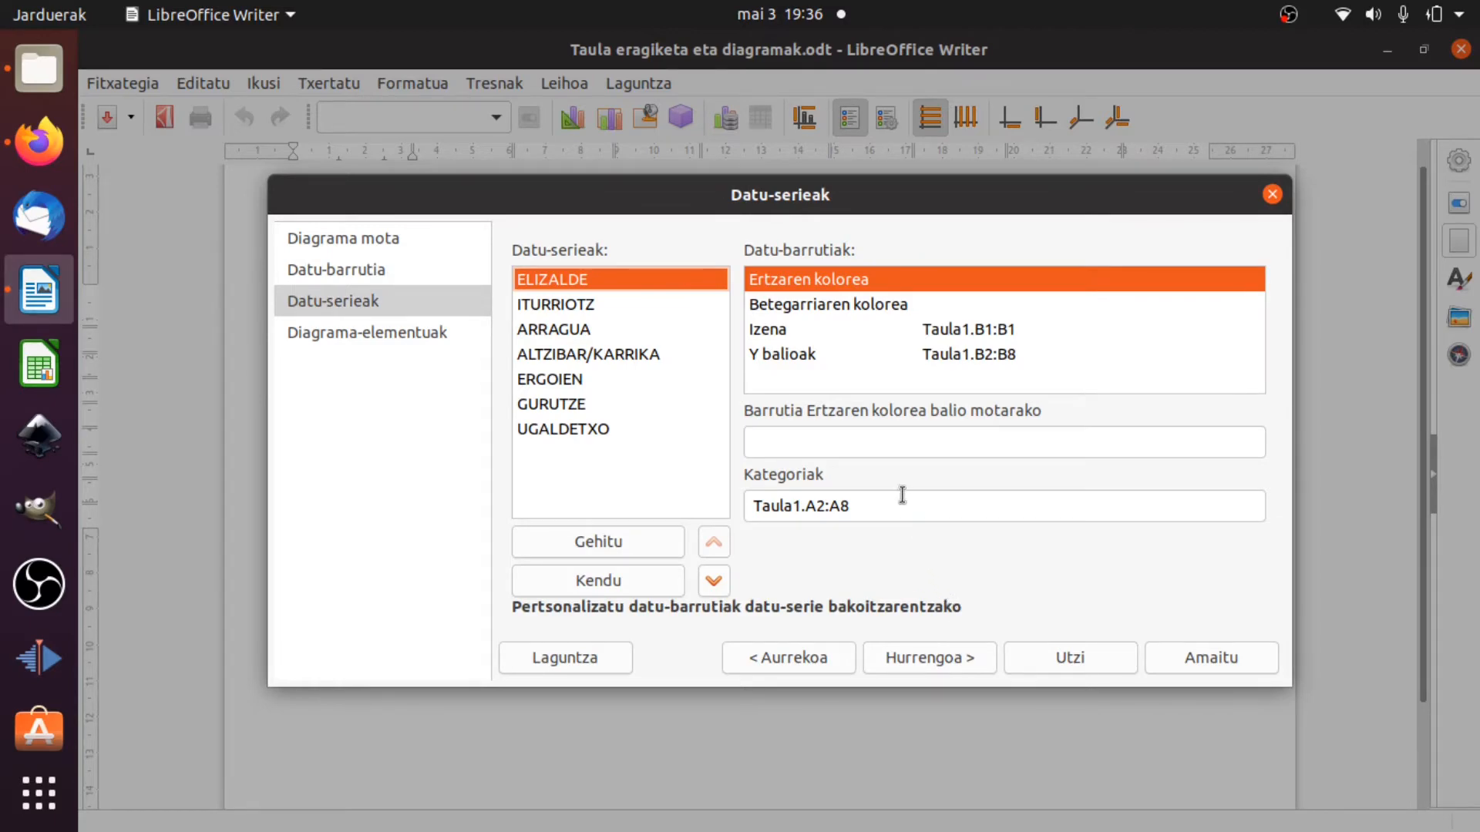
left_click(621, 304)
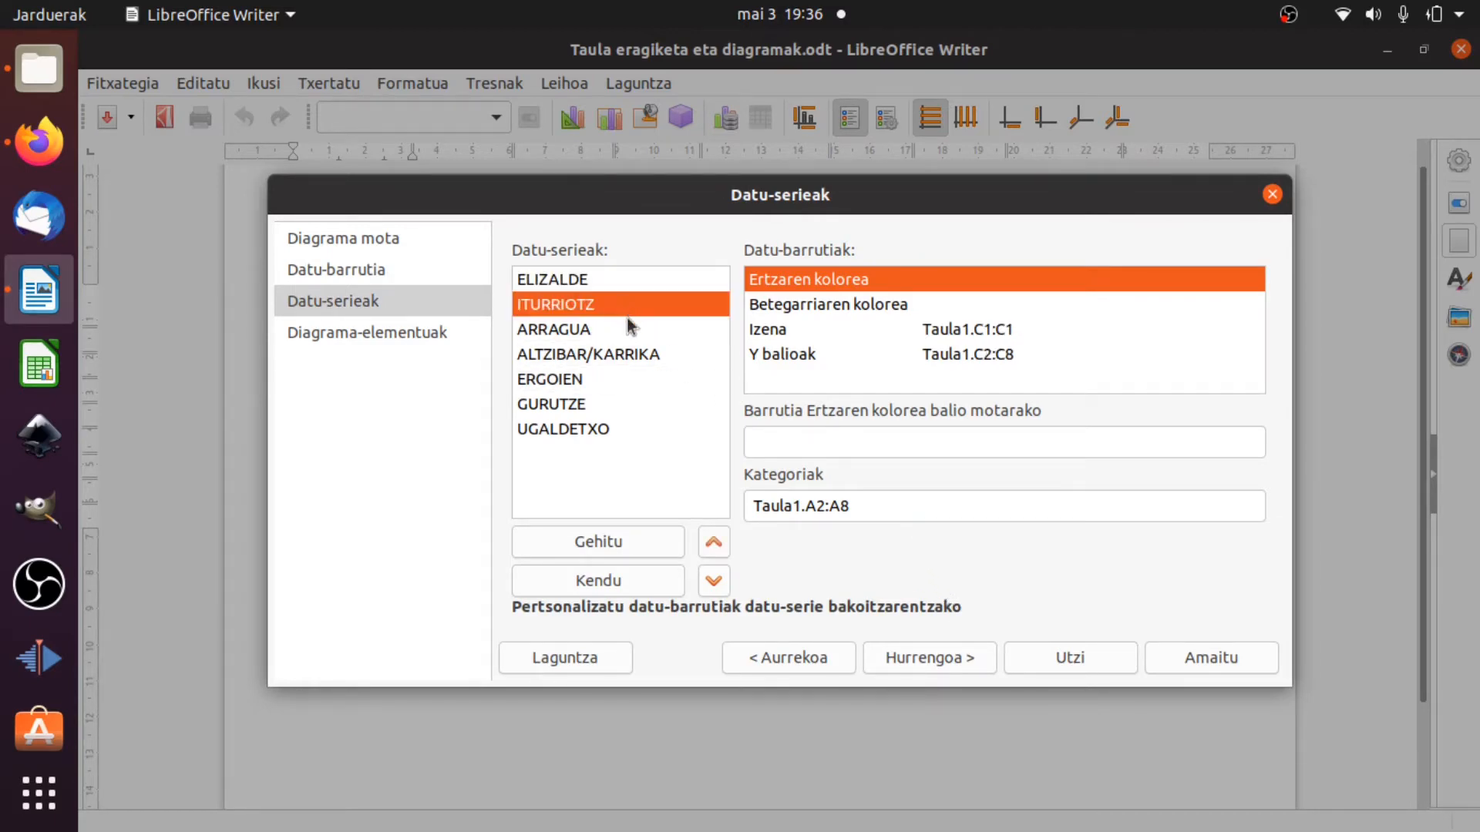
left_click(623, 333)
left_click(617, 356)
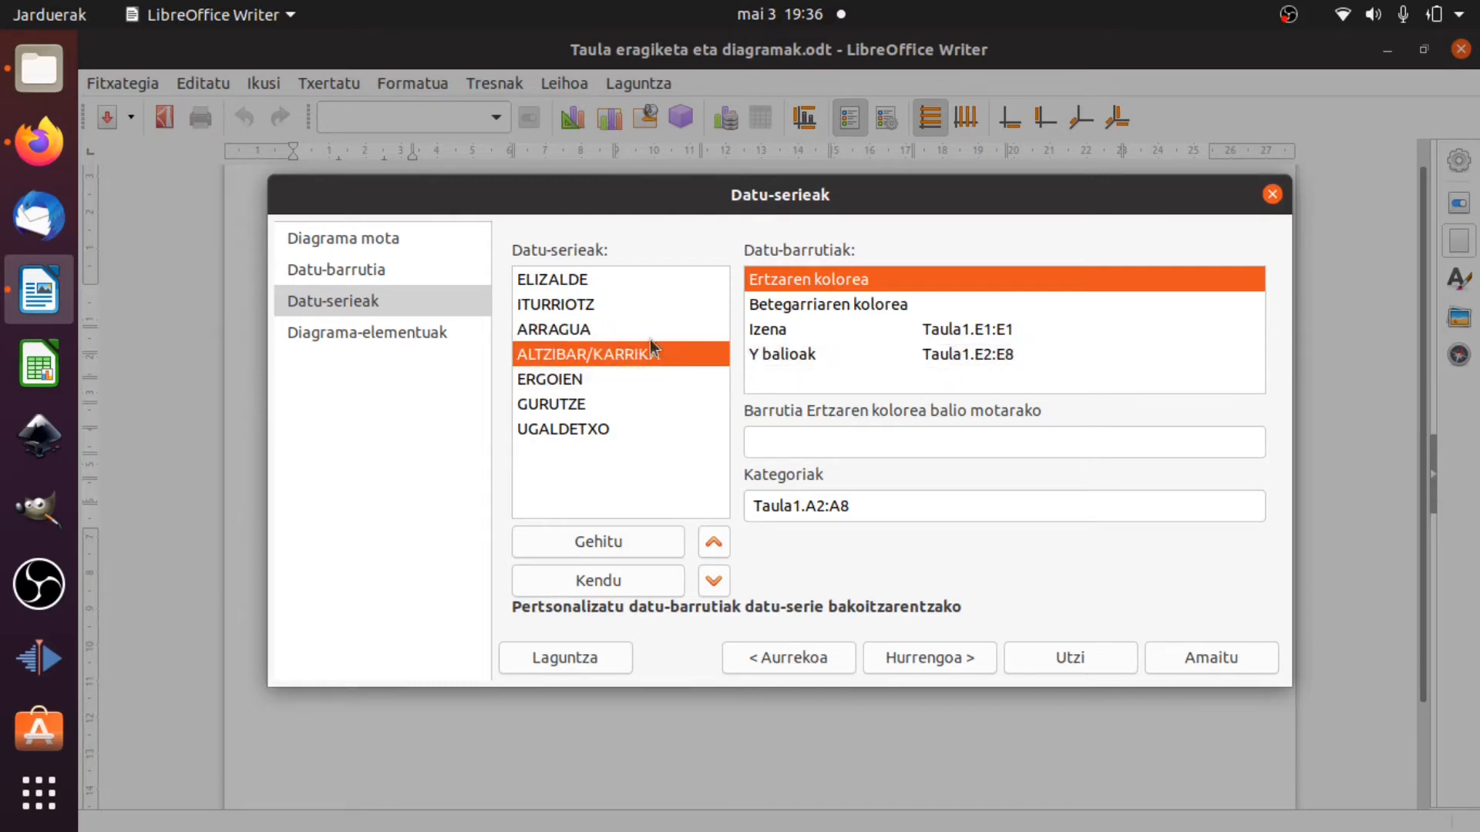
left_click(579, 380)
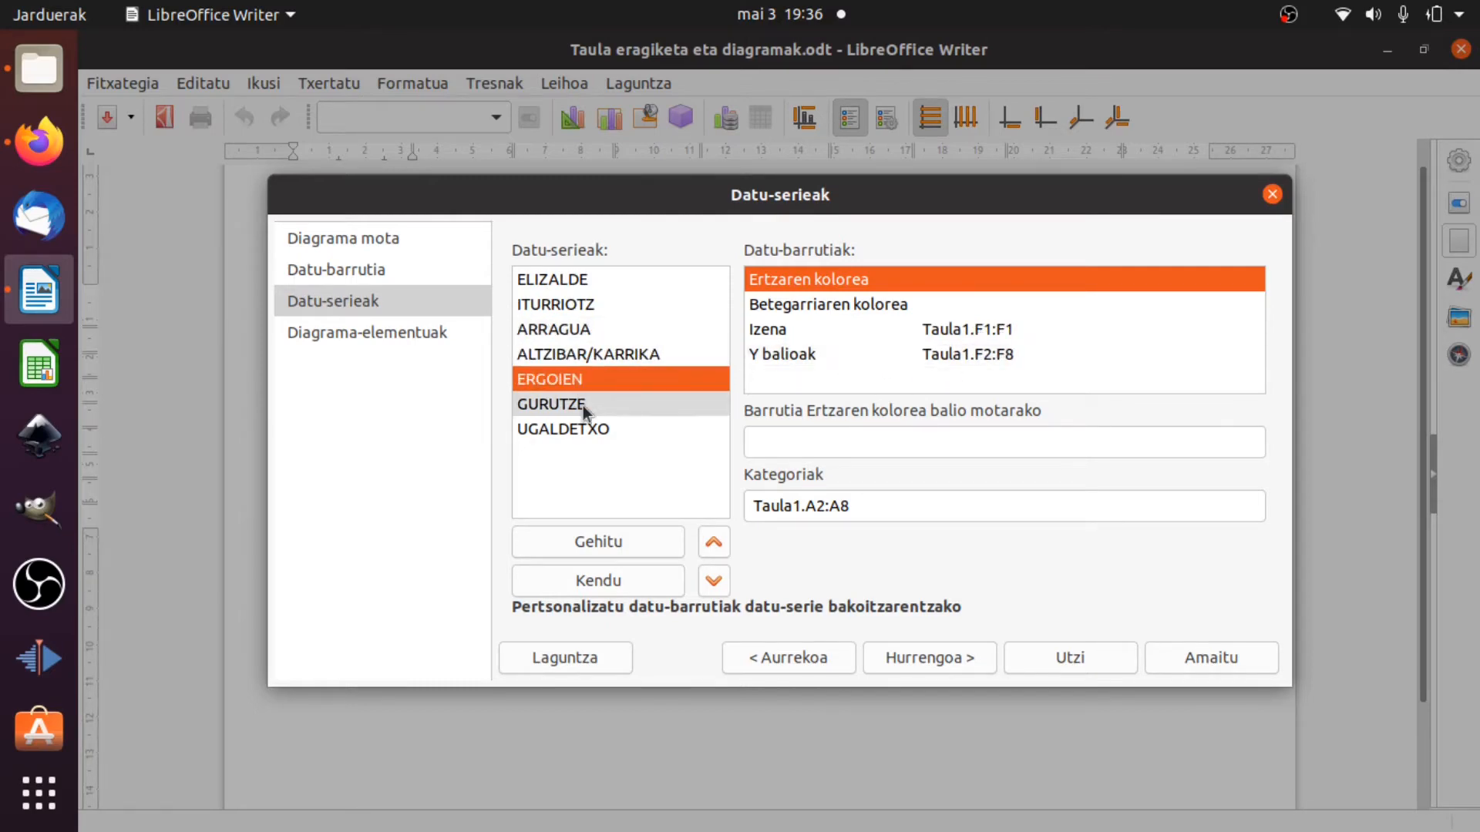
left_click(584, 407)
left_click(590, 428)
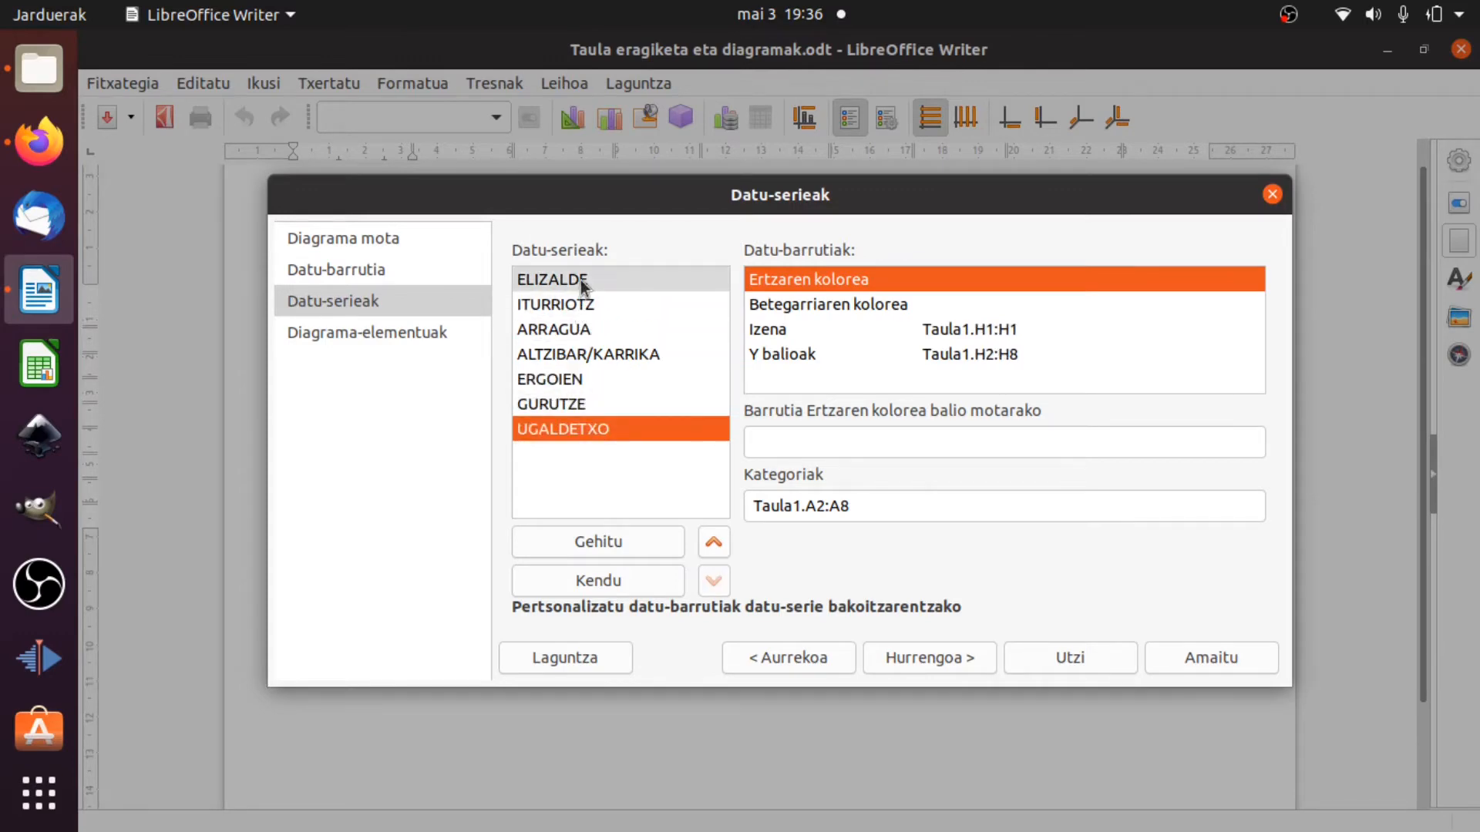
left_click(589, 282)
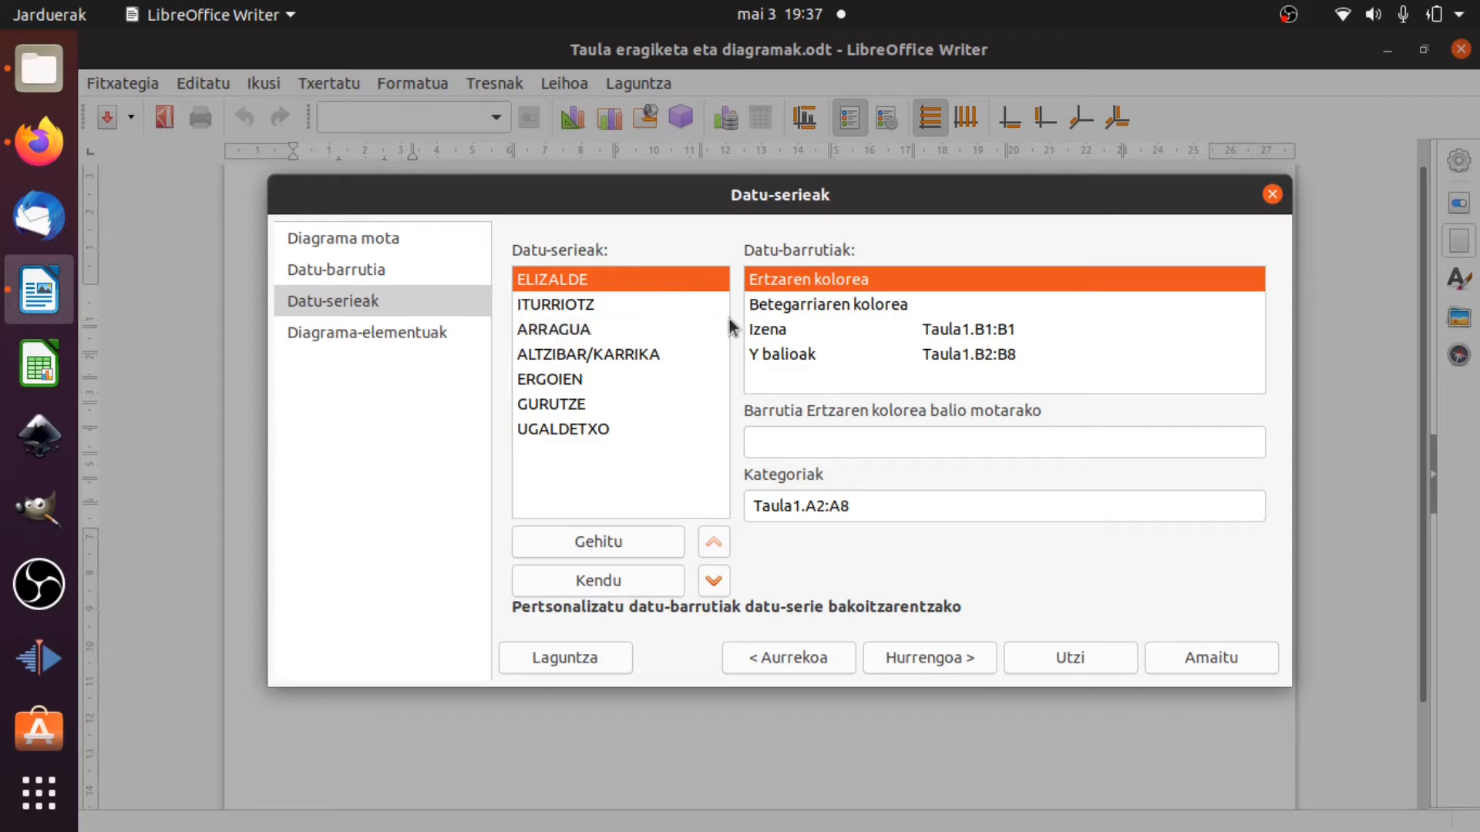
Title the chart BOZKAK AUZOZ-AUZO and finish inserting it.
left_click(967, 654)
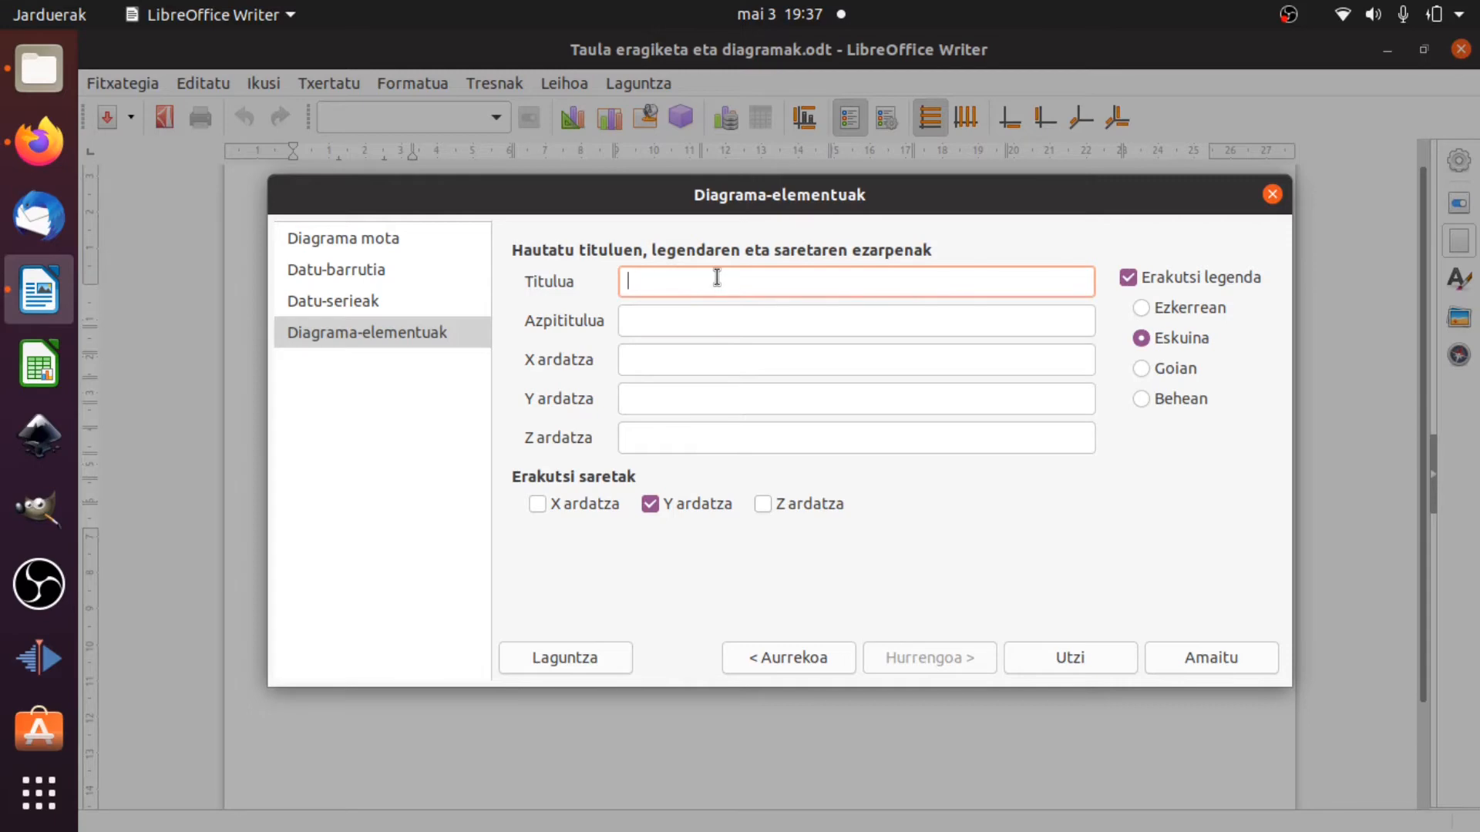
type("BOZKAK AUZOZ-AUZO")
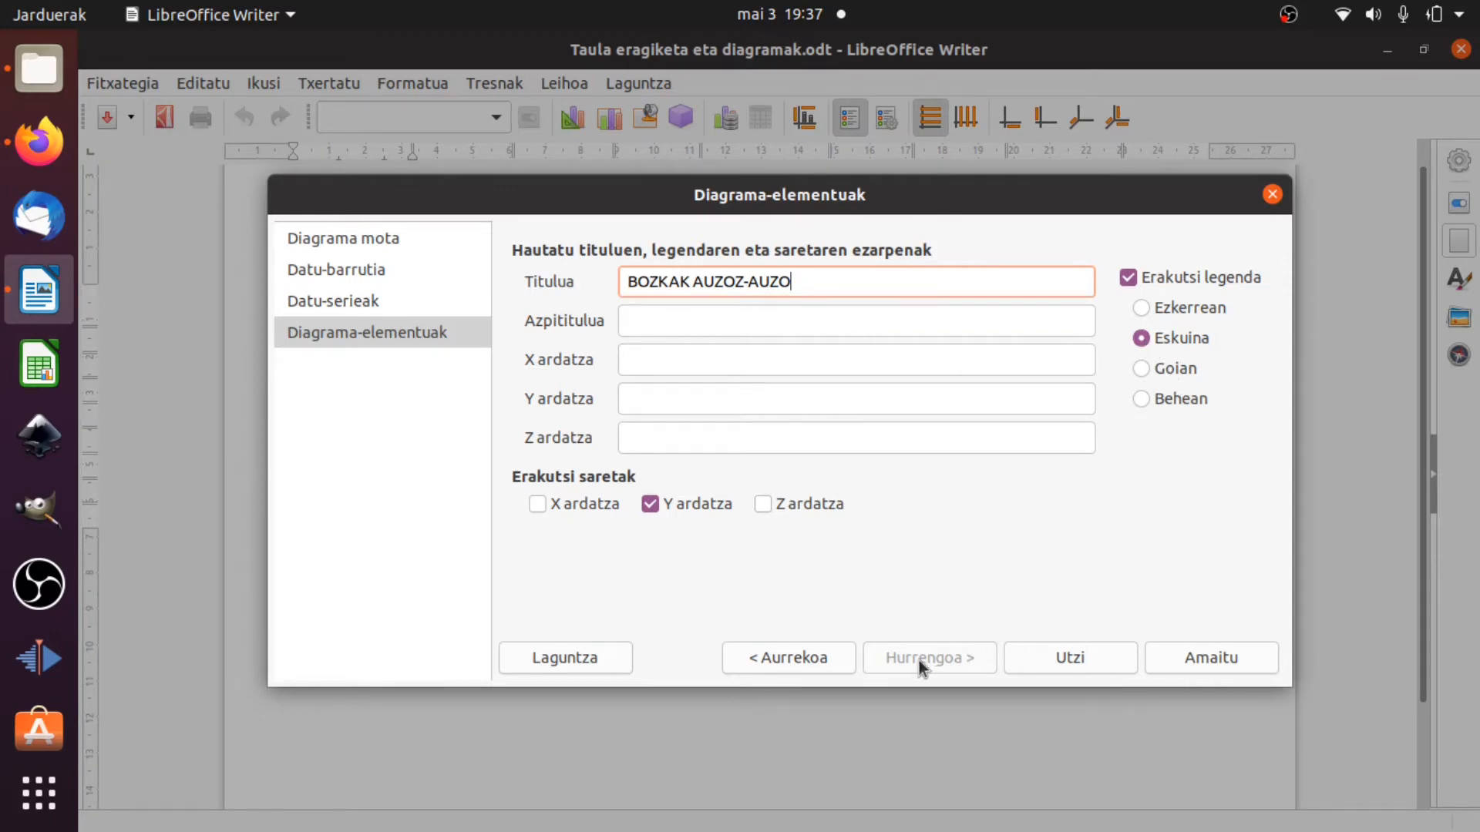
left_click(1199, 655)
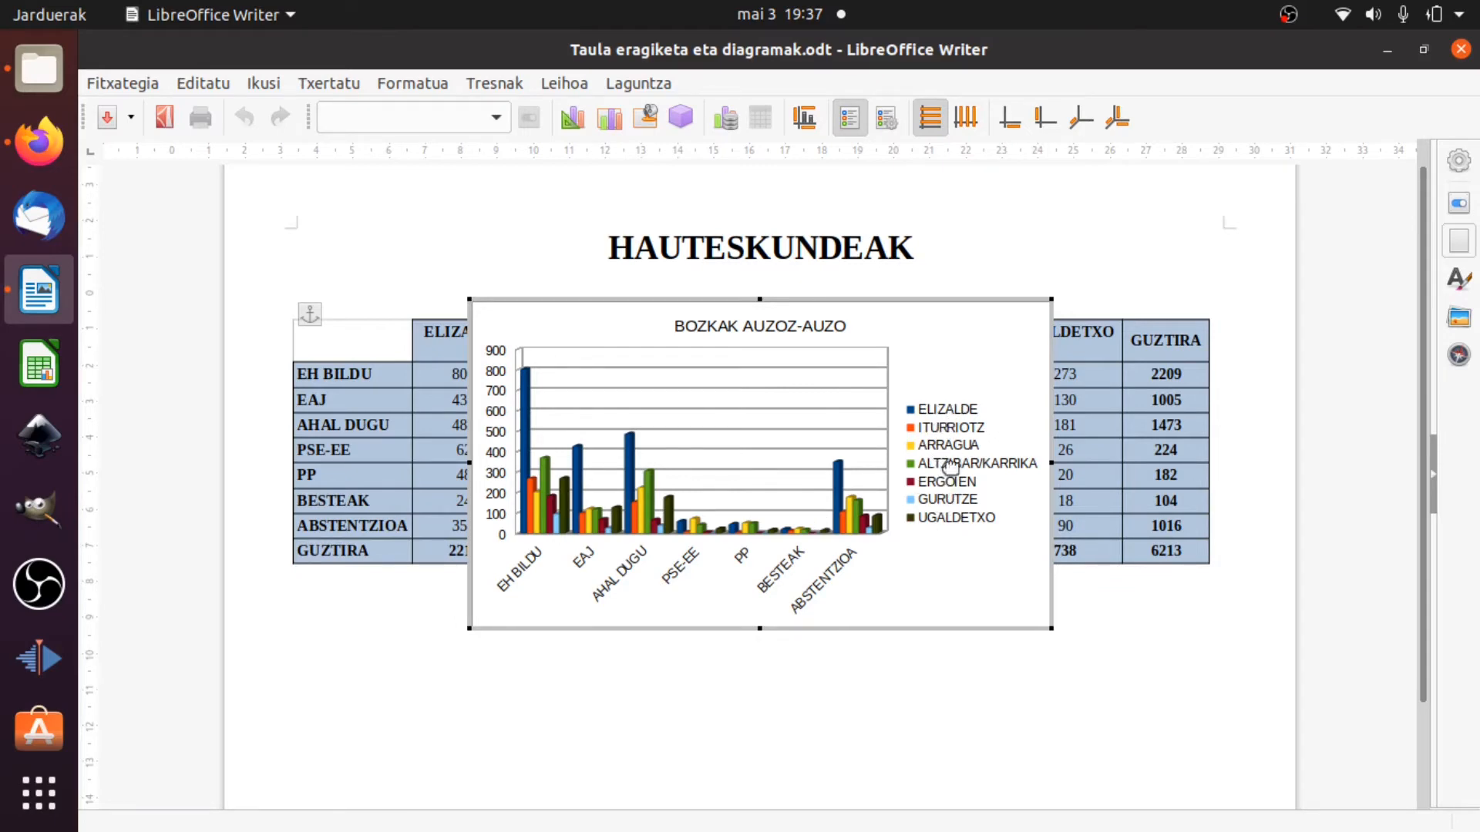
Check the inserted chart's type settings and close them without making changes.
left_click(572, 122)
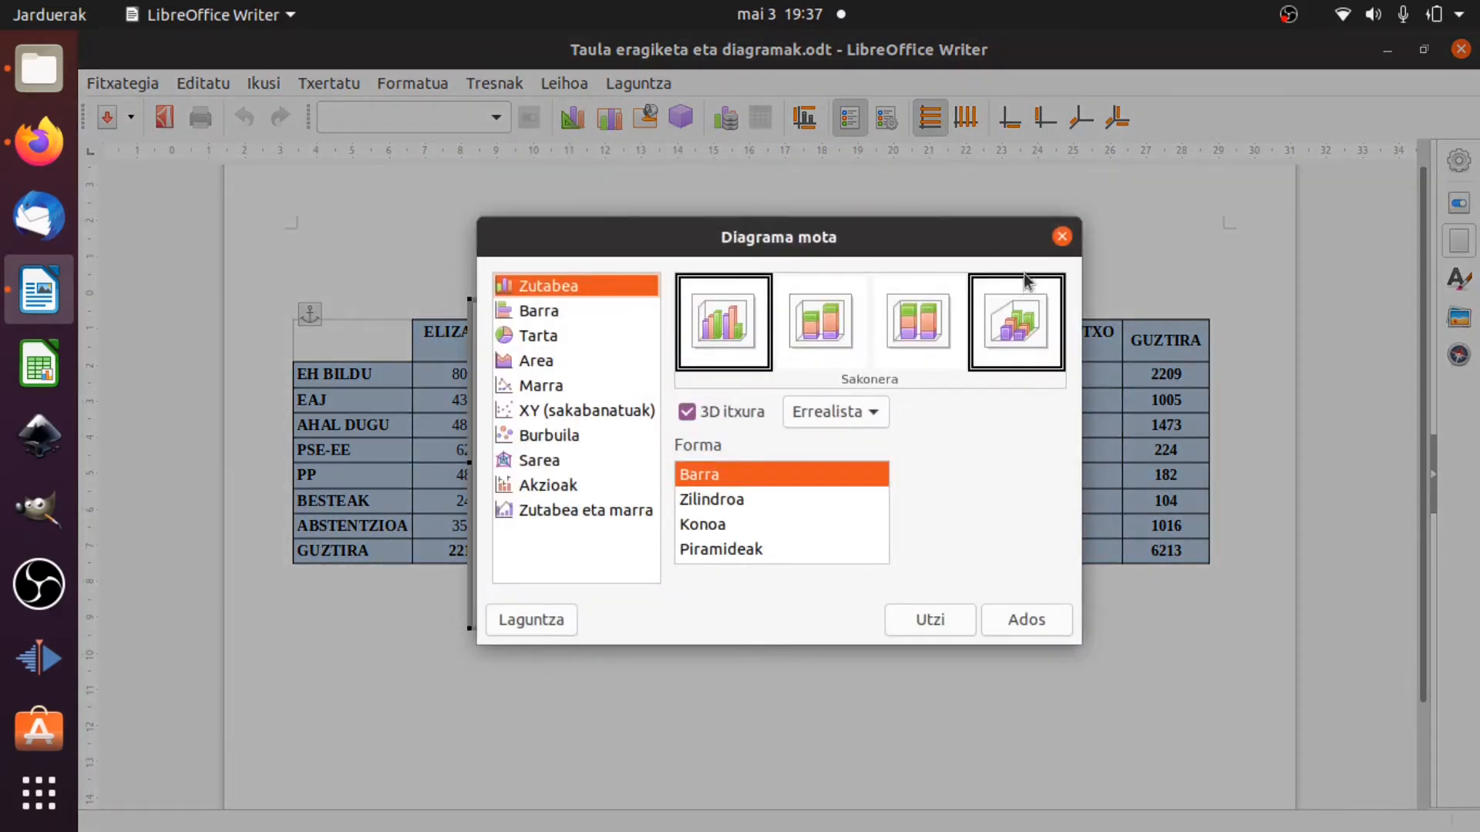
left_click(1061, 240)
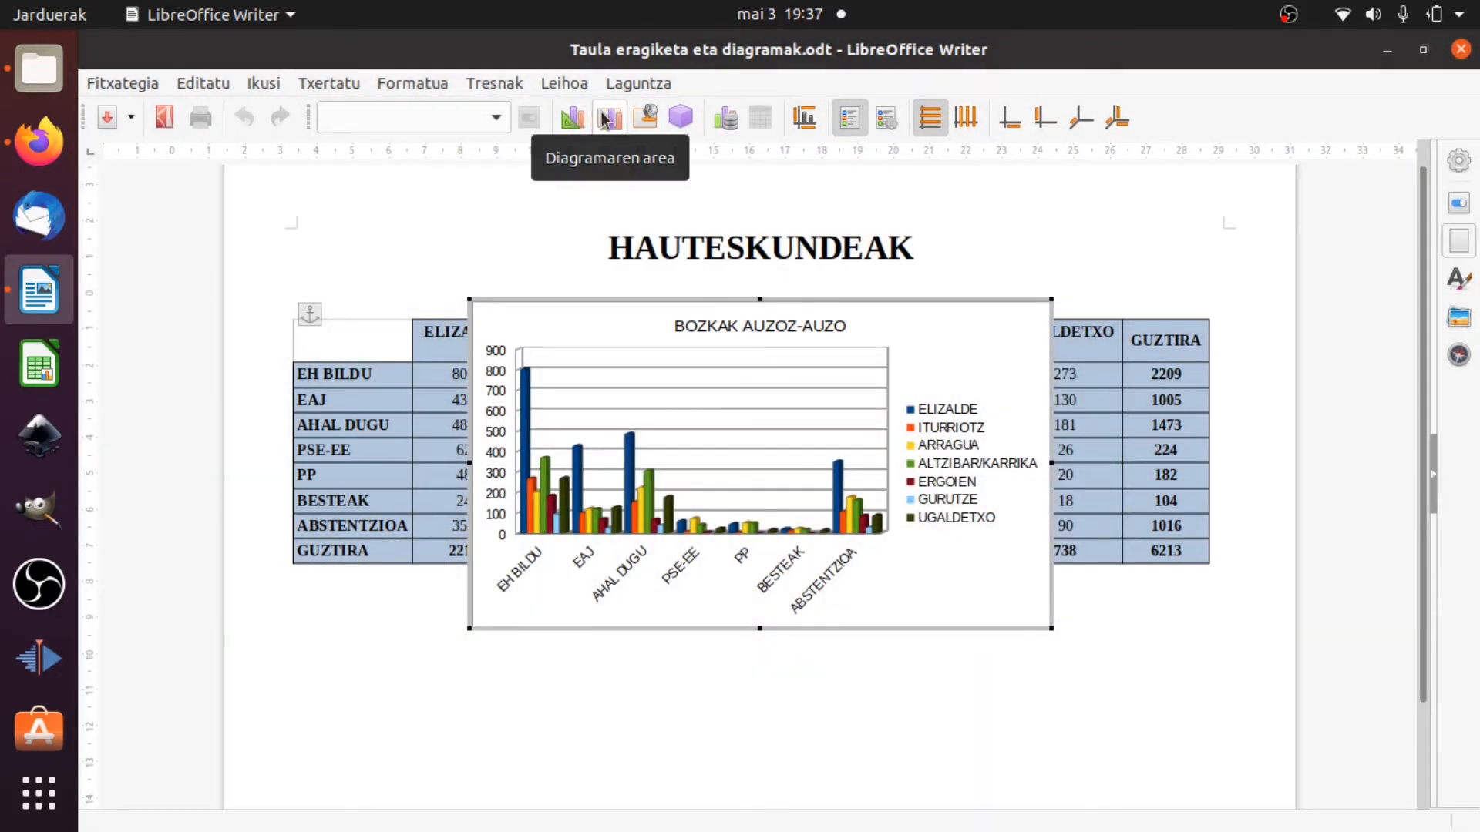
Try filling the chart area with the solid teal colour 158466, and undo the fill.
left_click(607, 119)
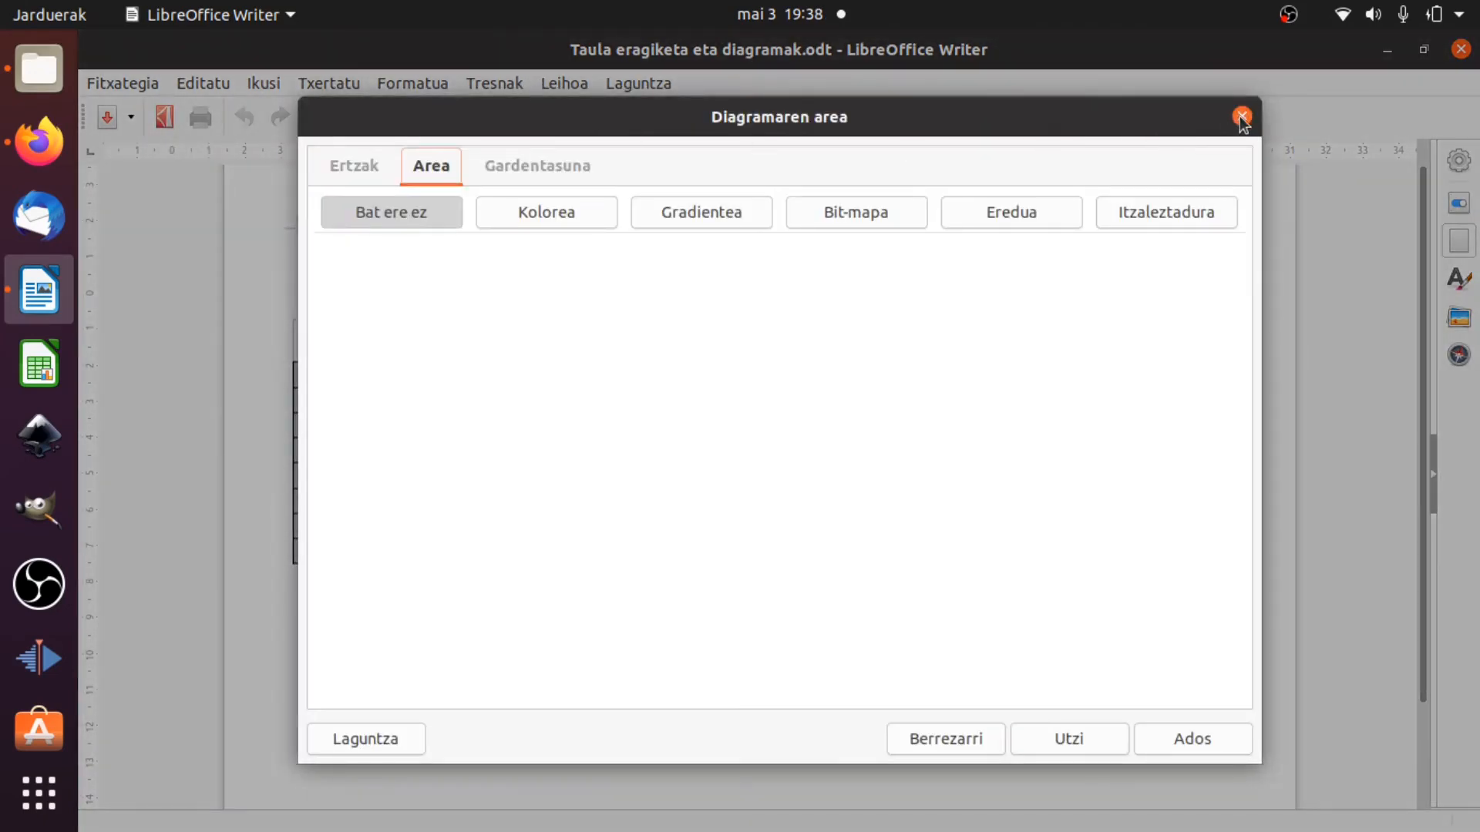
left_click(376, 169)
left_click(441, 170)
left_click(575, 205)
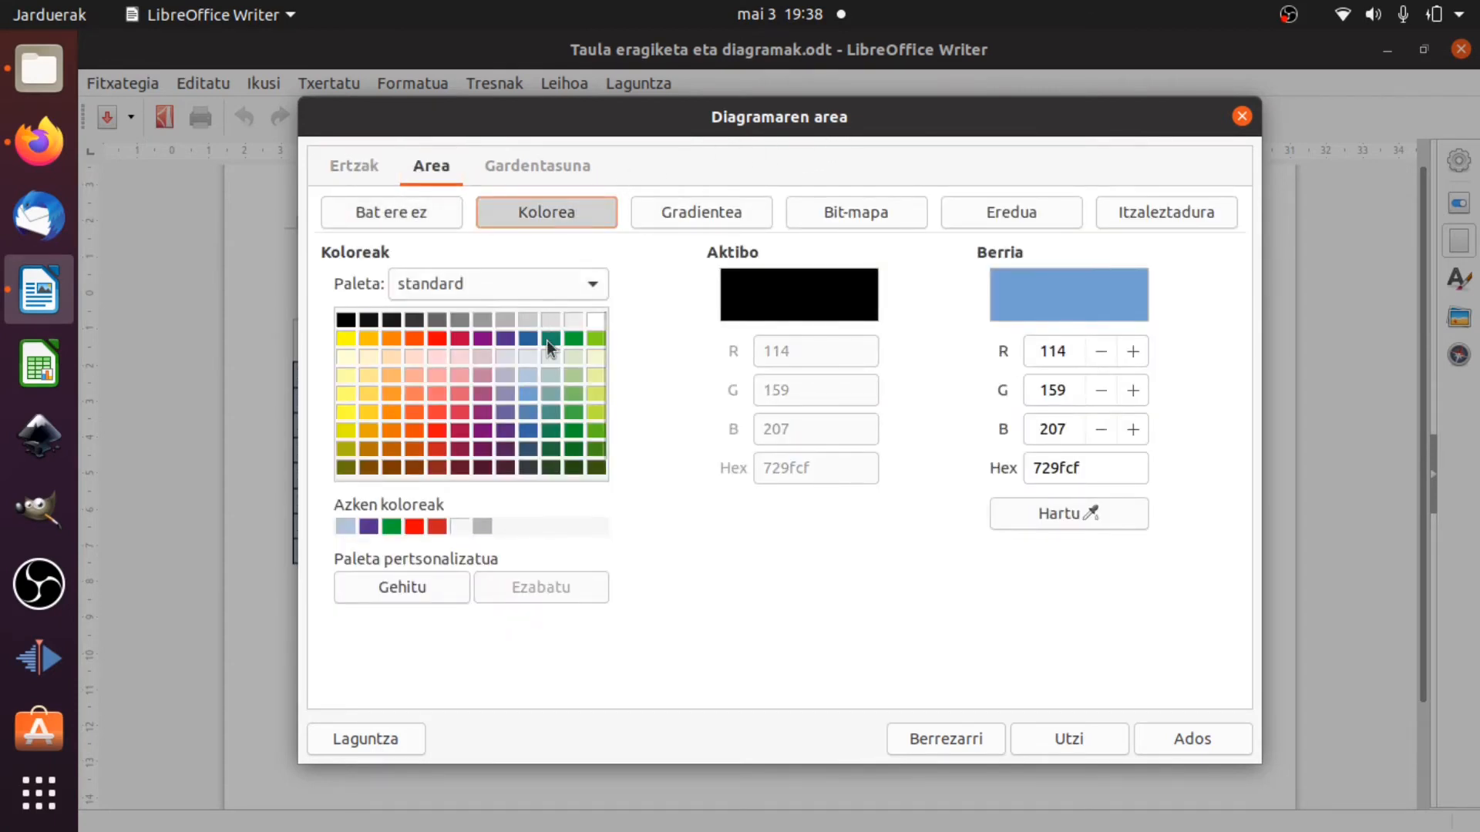
left_click(548, 339)
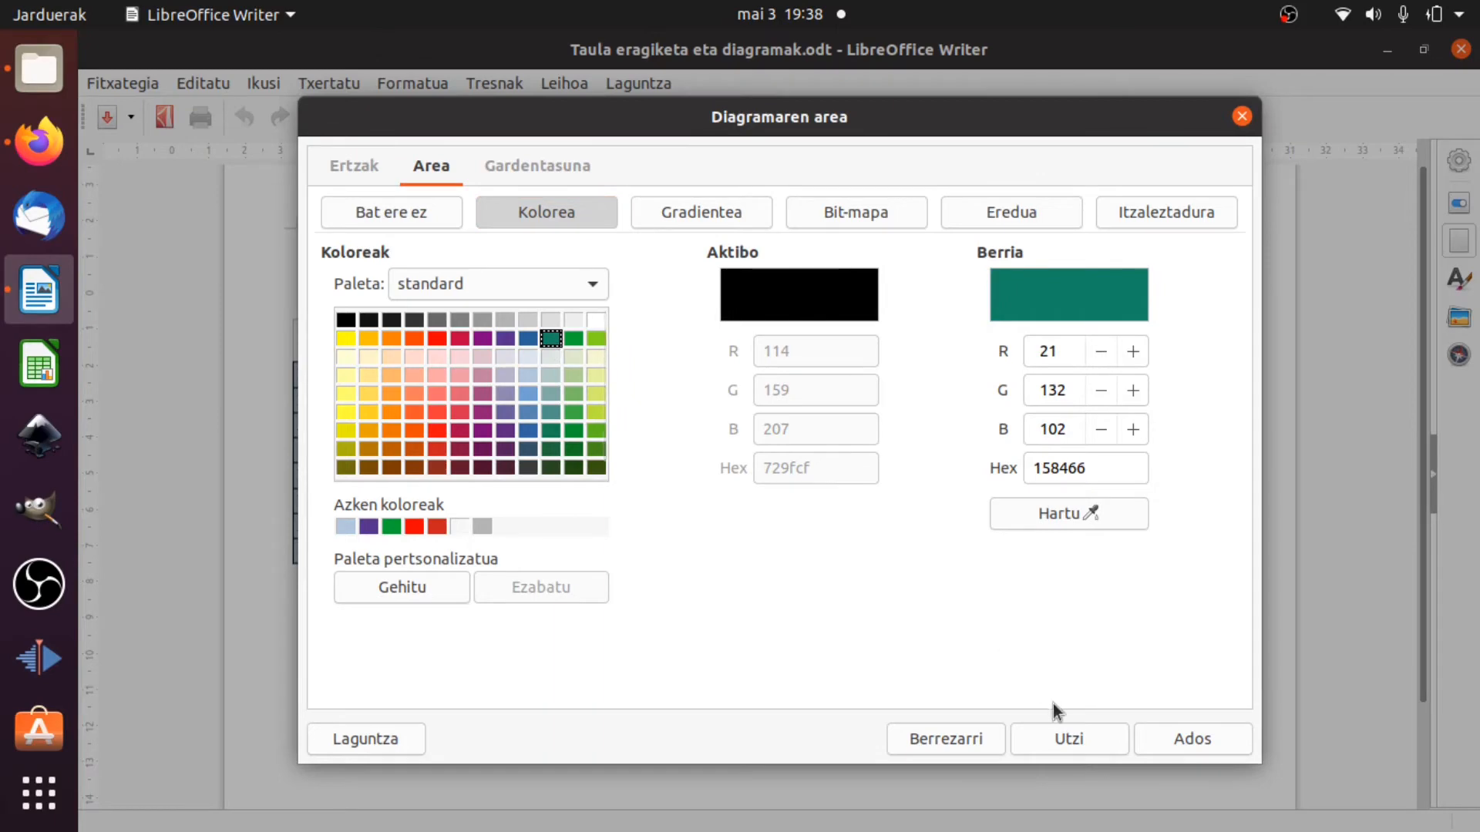
left_click(1181, 738)
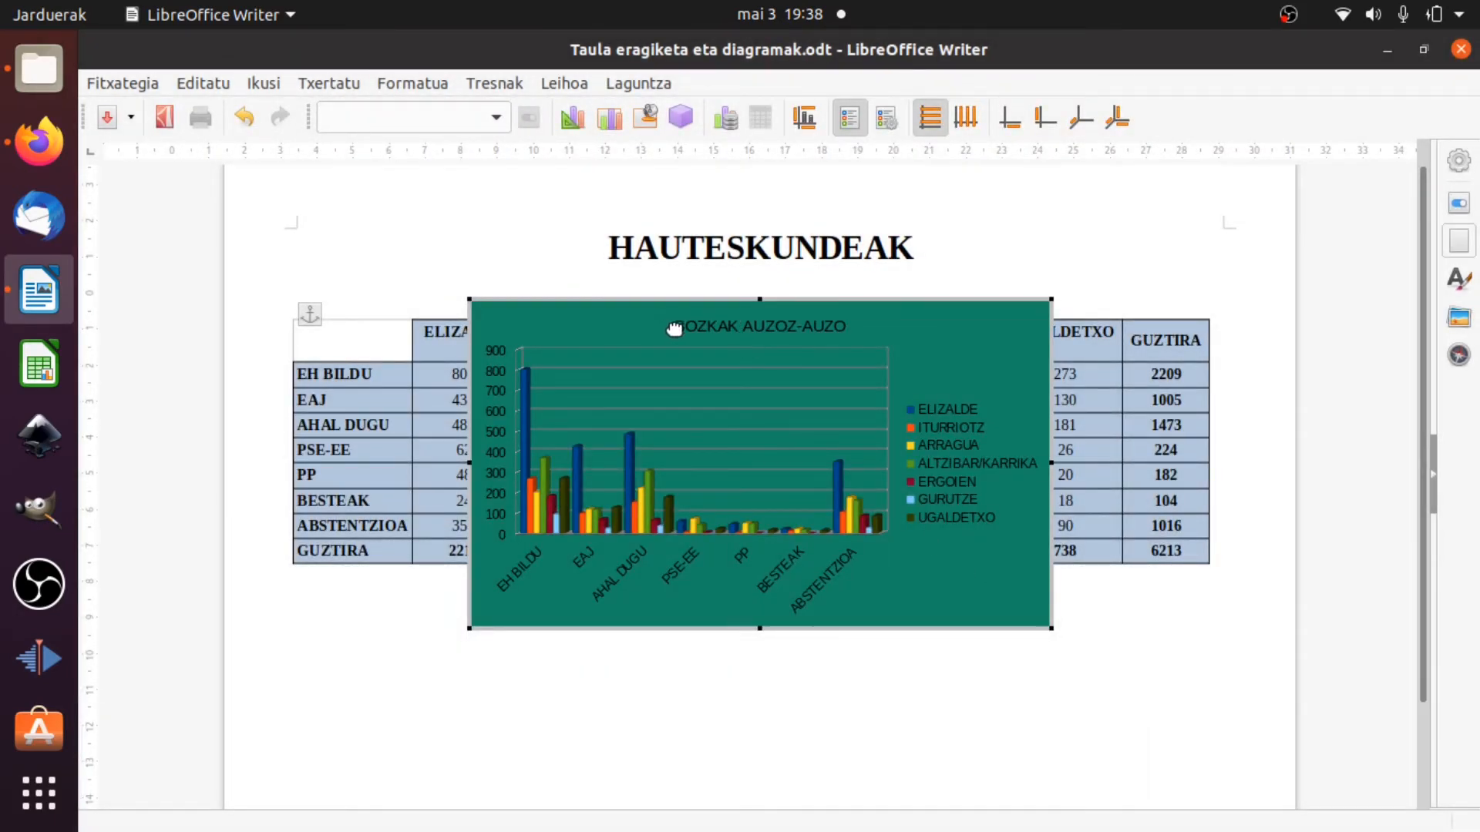
key("ctrl+z")
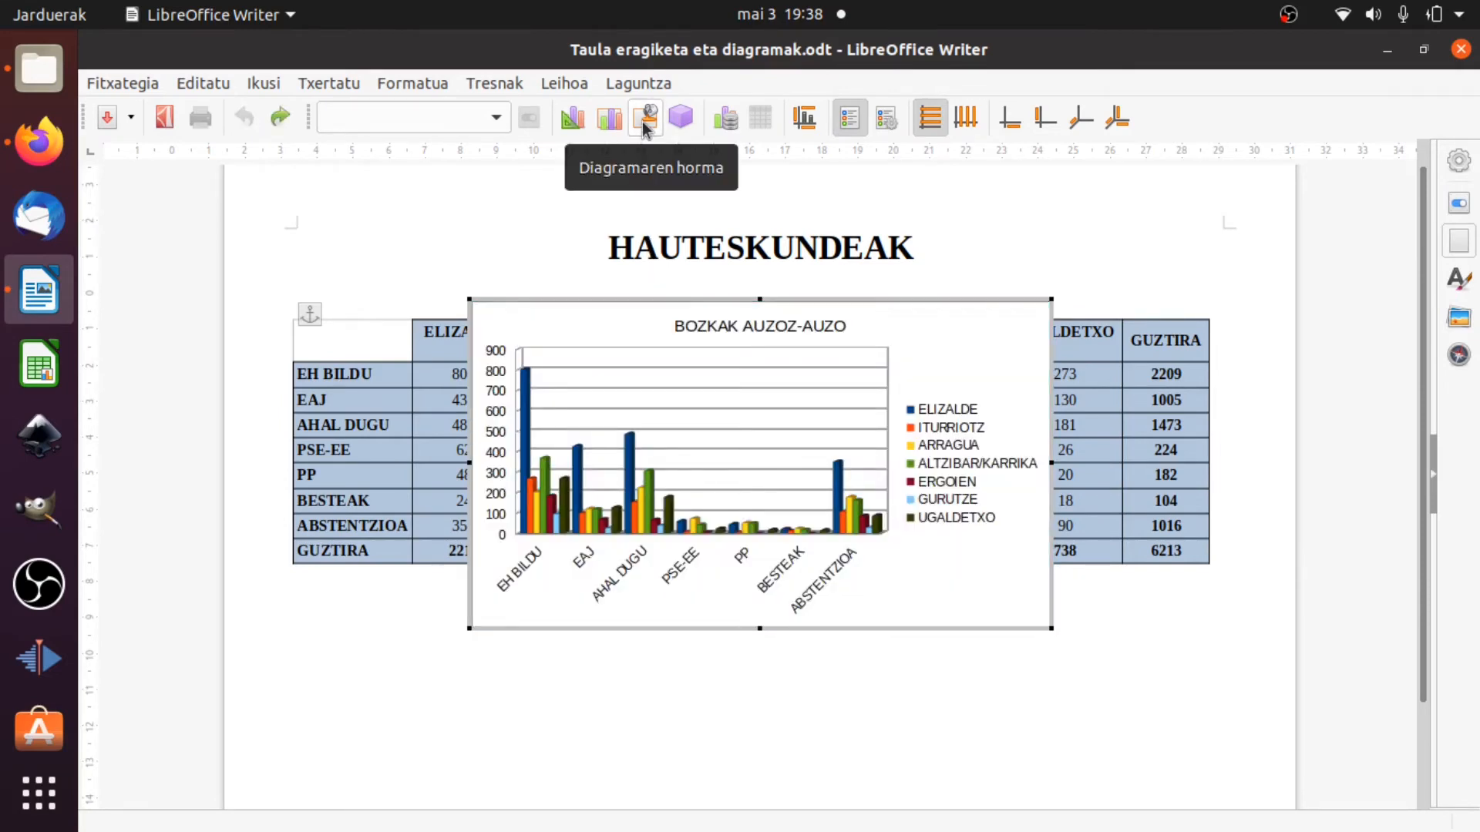
Look through the gradient and bitmap fills for the chart wall, and fill the wall with the solid colour b3cac7.
left_click(645, 127)
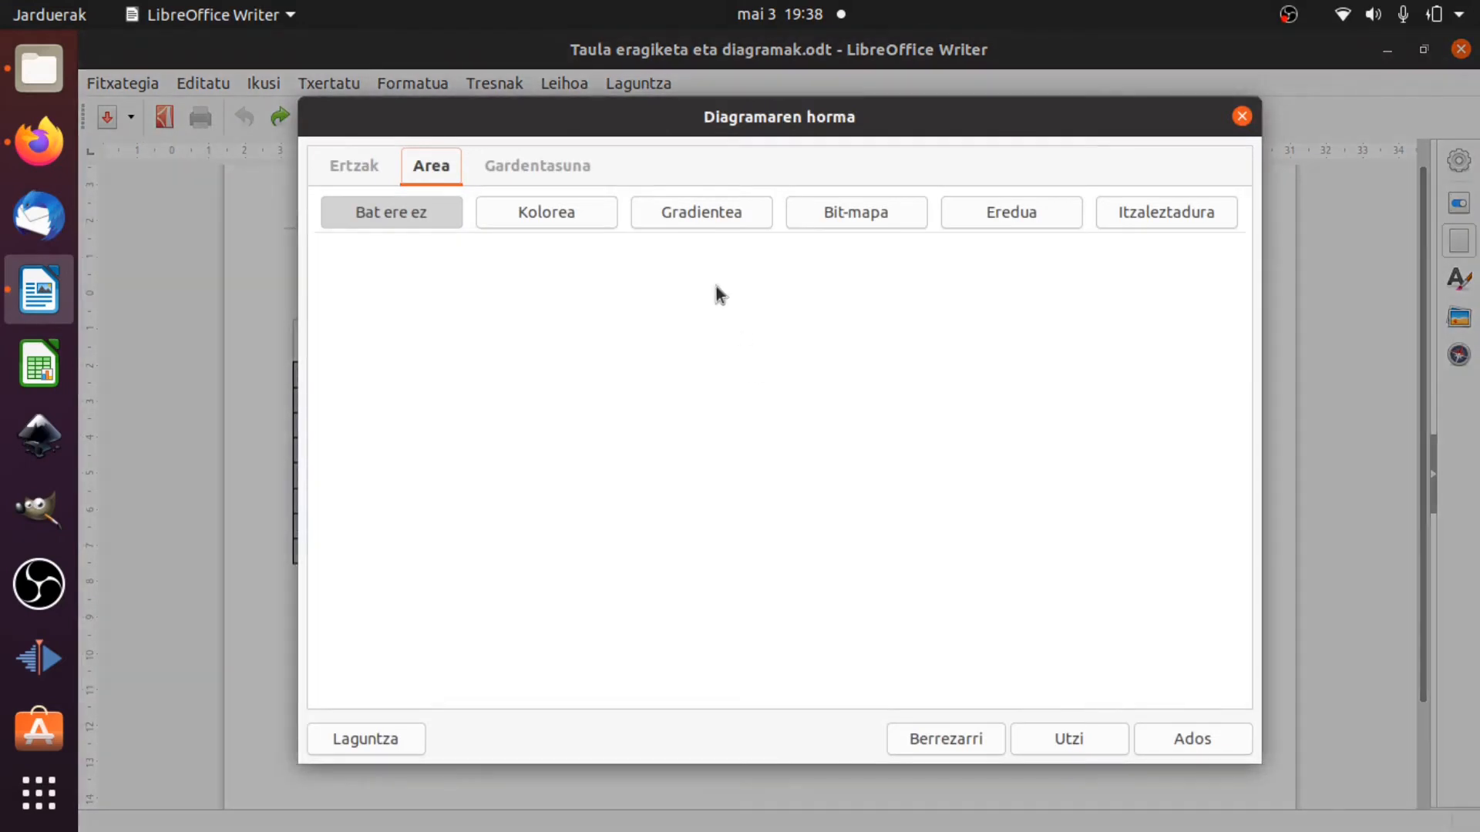
left_click(599, 205)
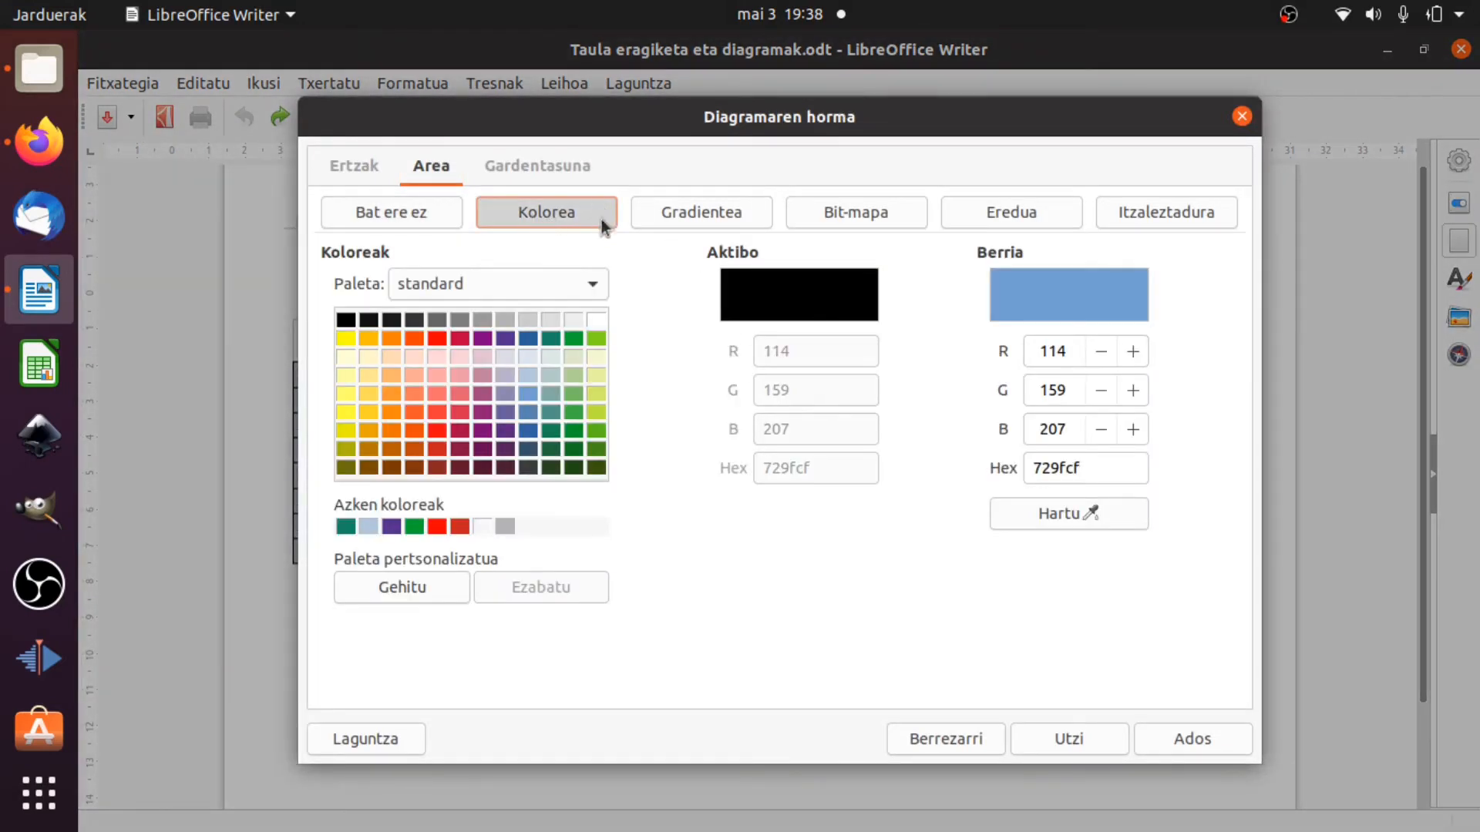
left_click(717, 214)
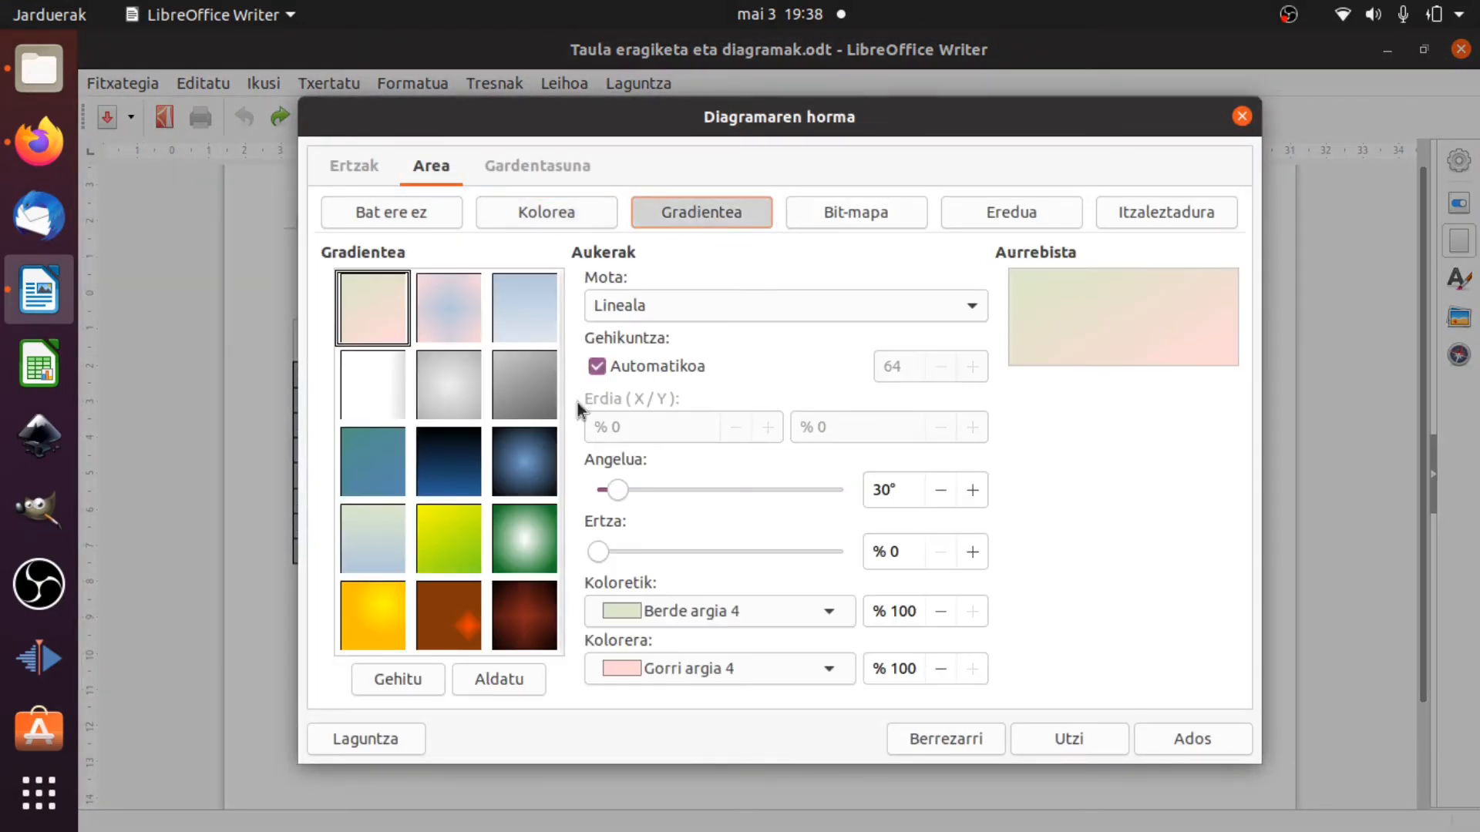
left_click(848, 220)
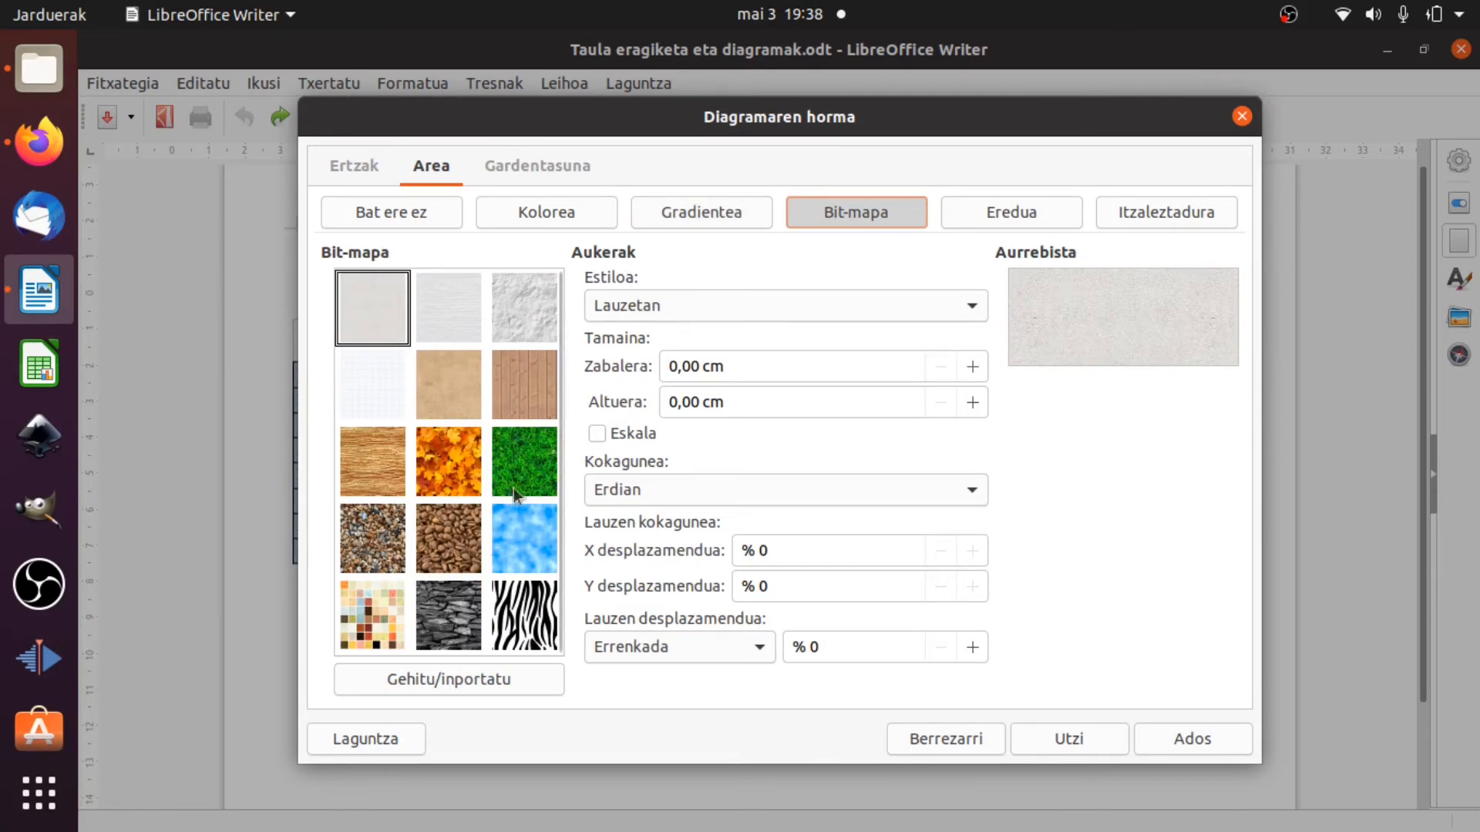
left_click(594, 209)
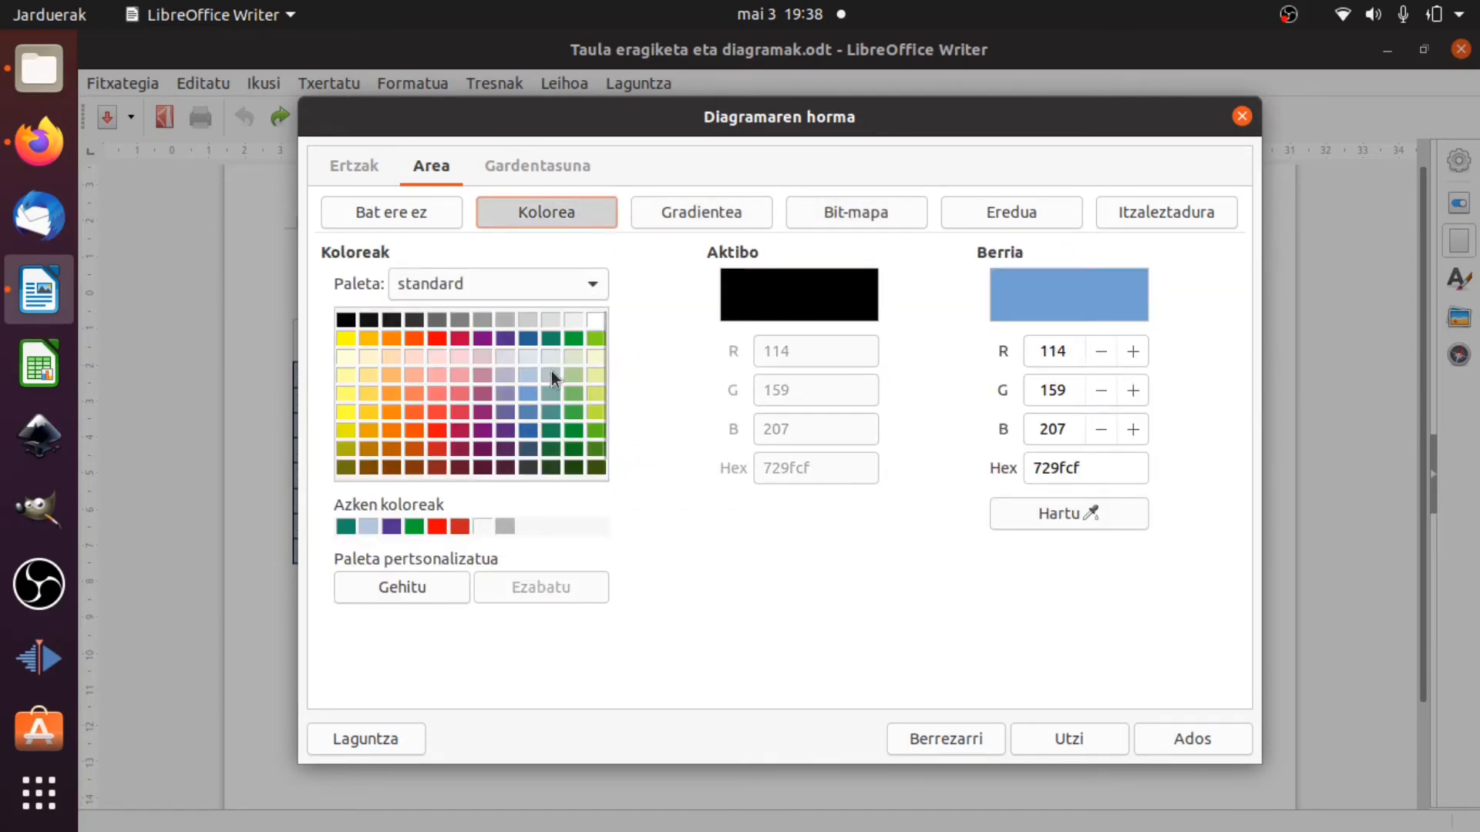
left_click(552, 378)
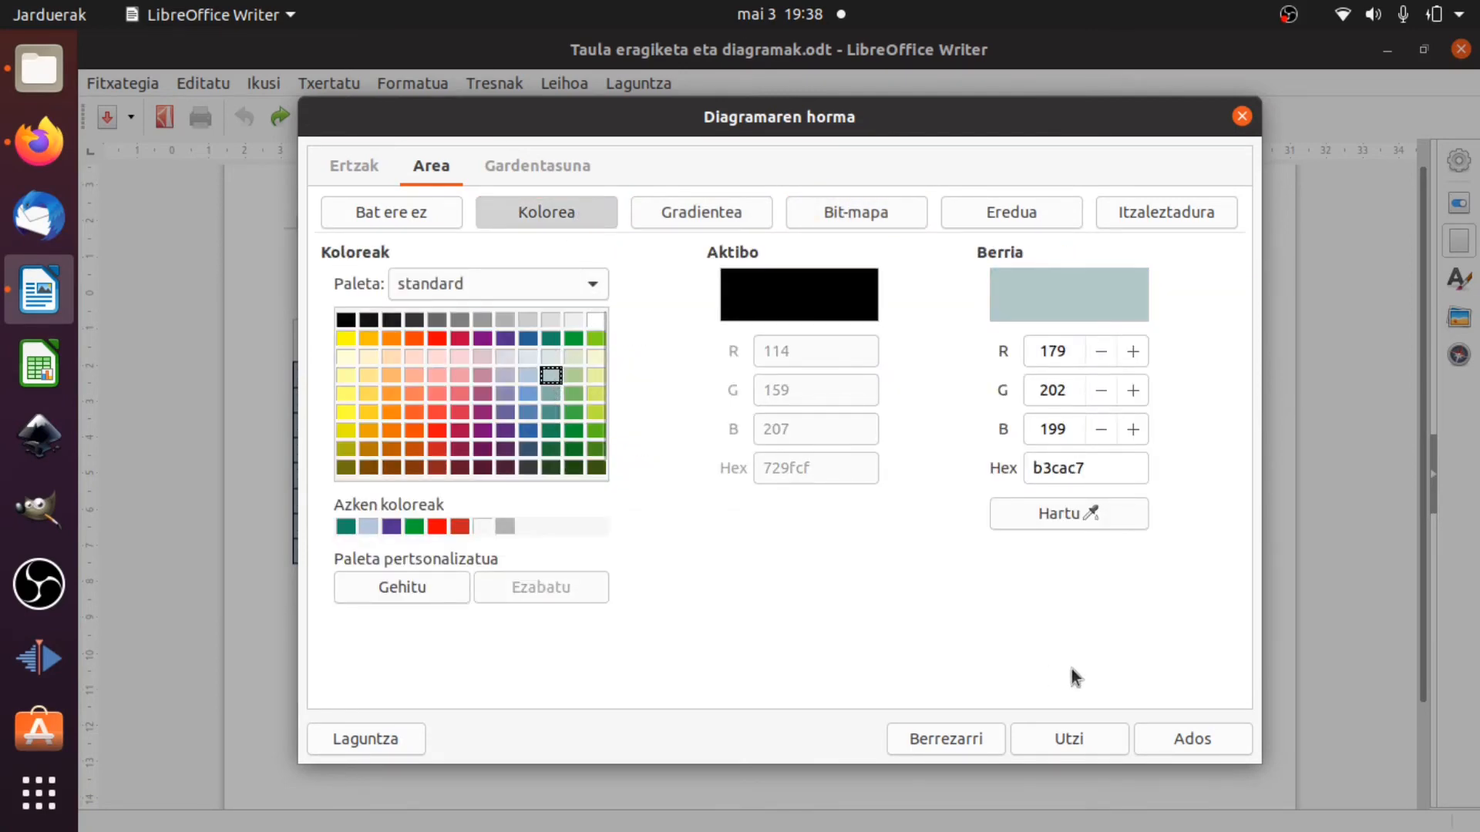
left_click(1169, 737)
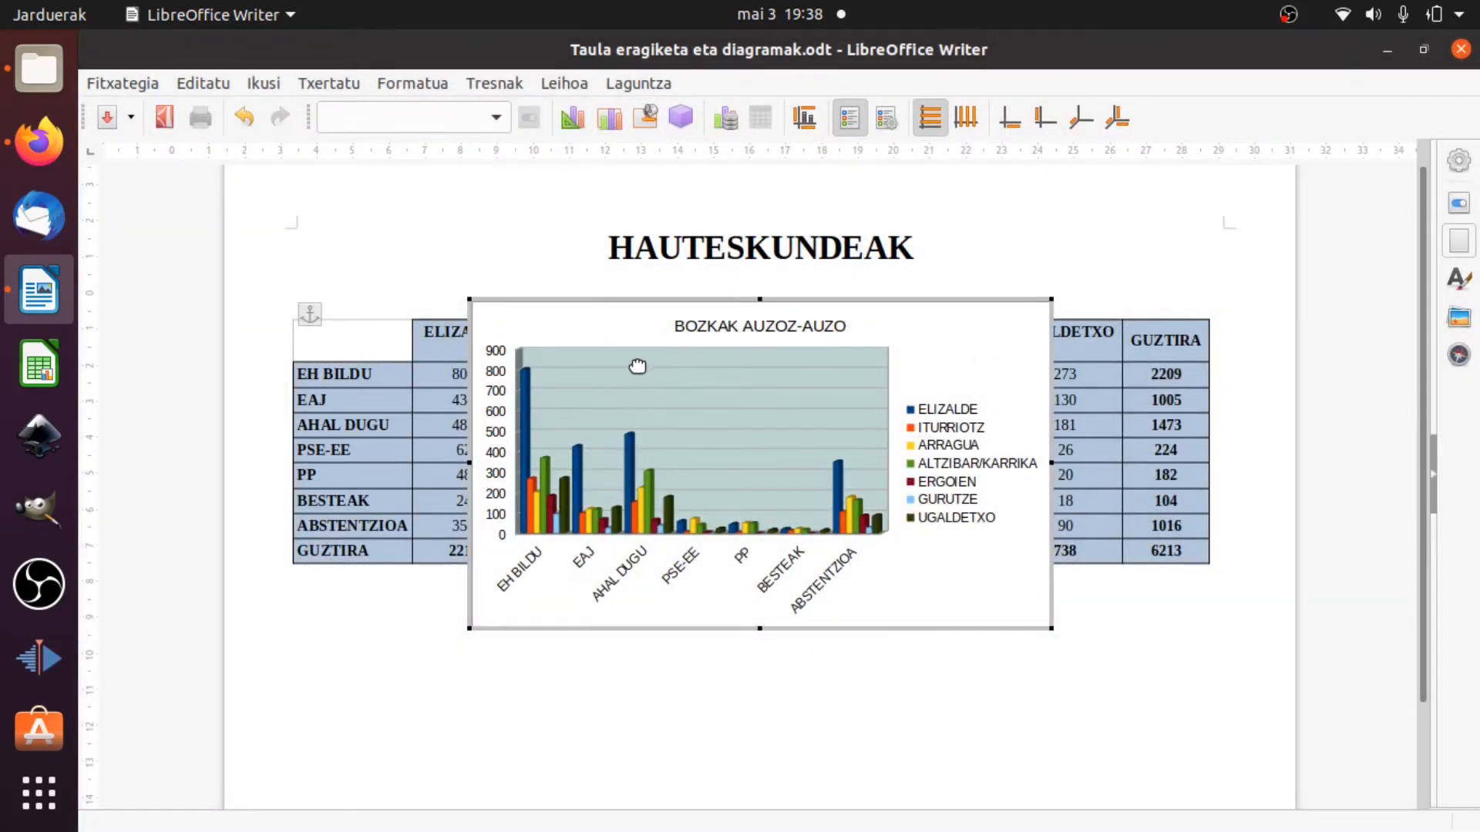
Change the chart's data ranges so that the data series are taken from rows (Datu-serieak errenkadetan).
left_click(721, 122)
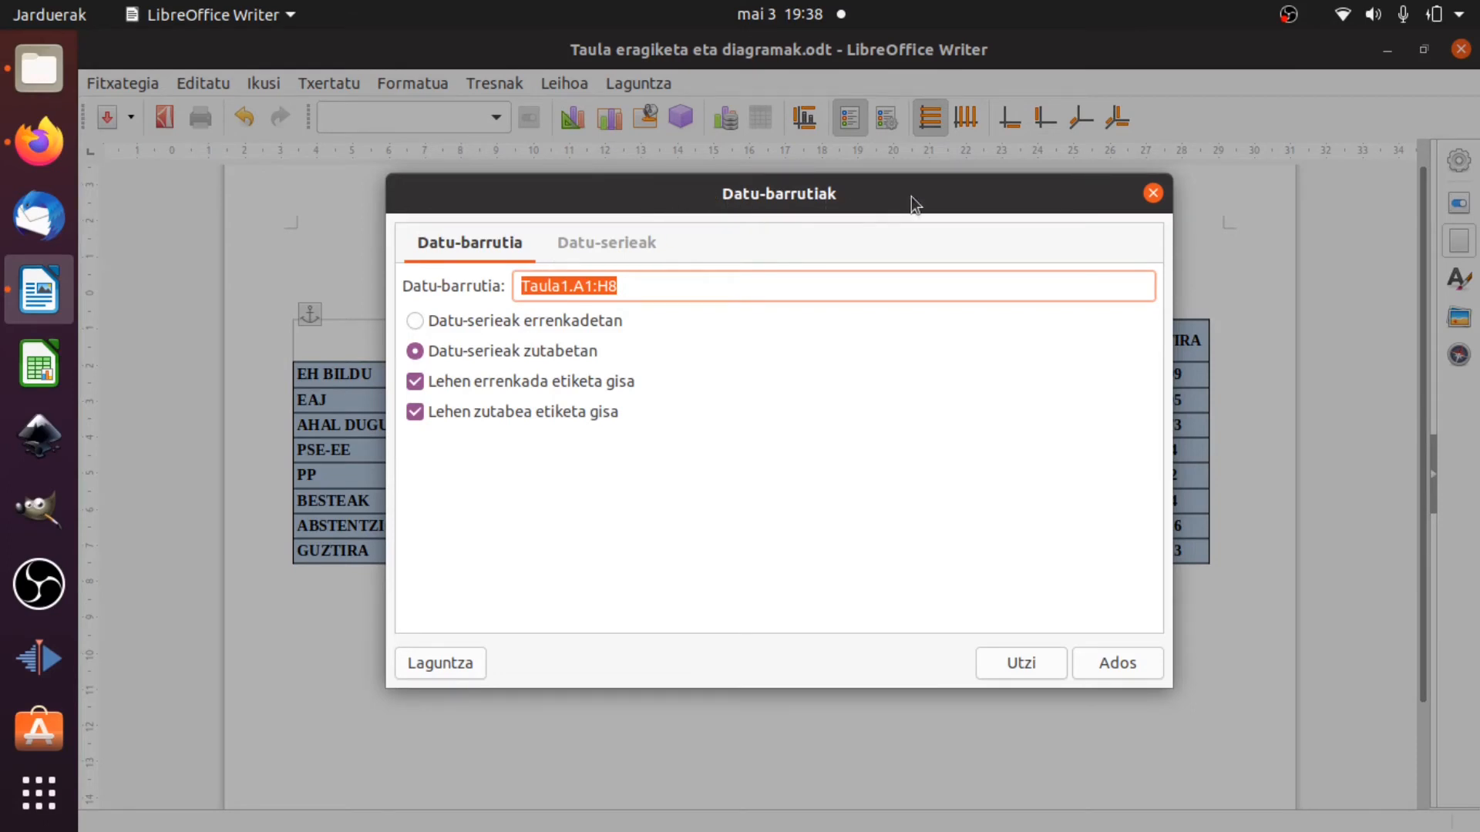
left_click(415, 319)
left_click(1086, 661)
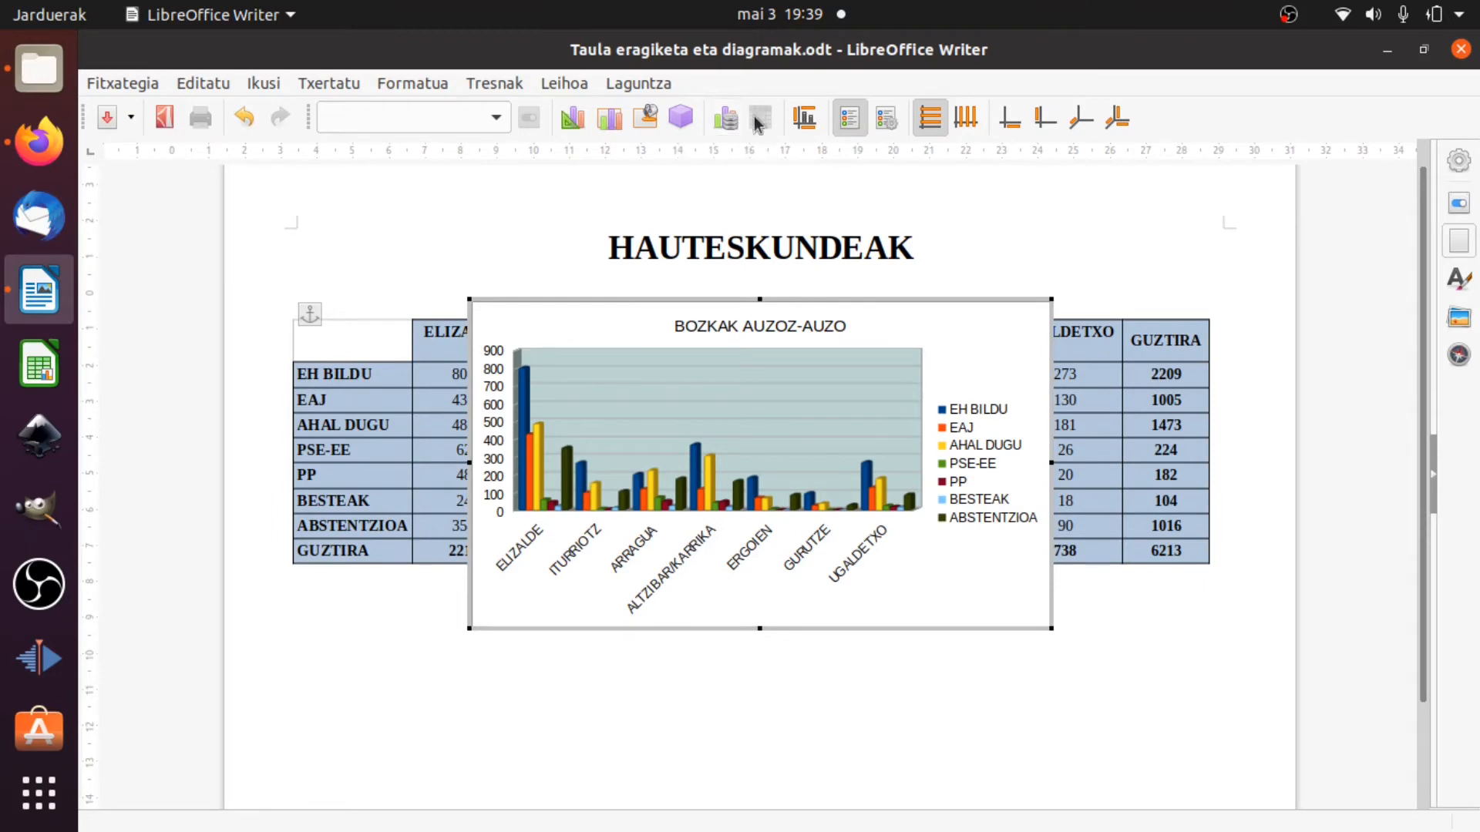
Check the chart's title settings without changing them, and toggle the legend off and back on.
left_click(806, 117)
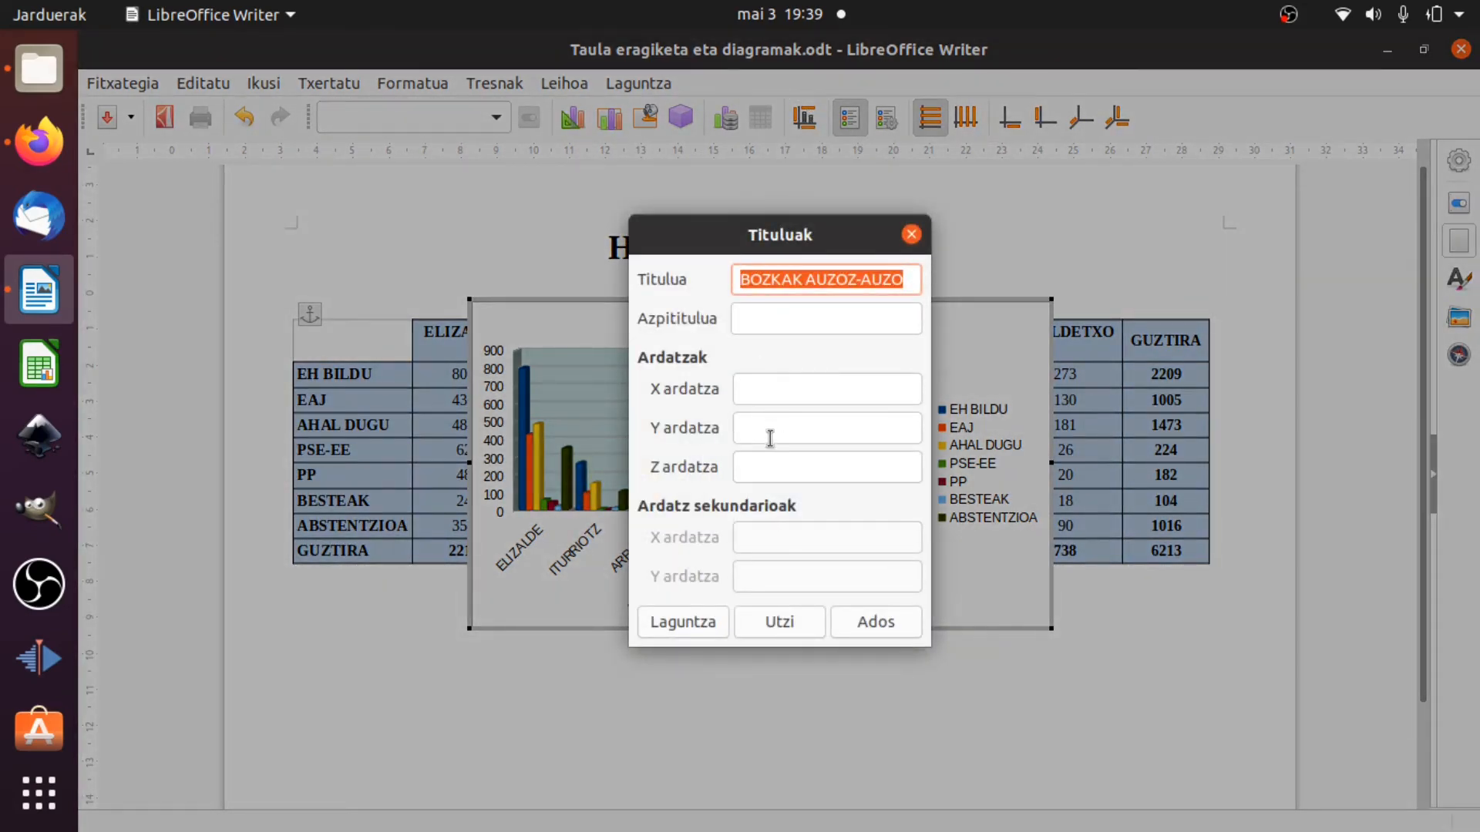
left_click(914, 243)
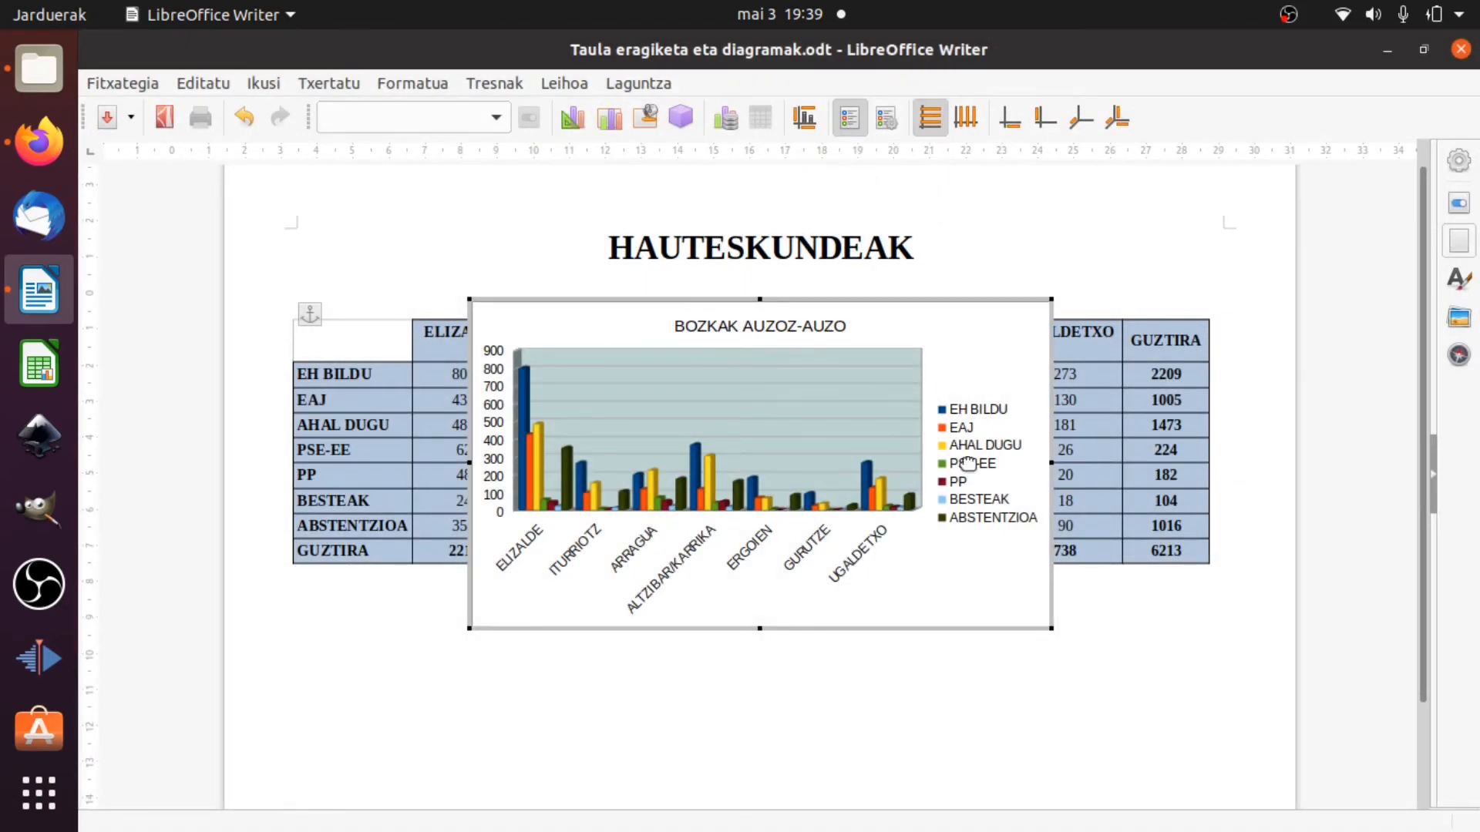
left_click(854, 123)
left_click(851, 122)
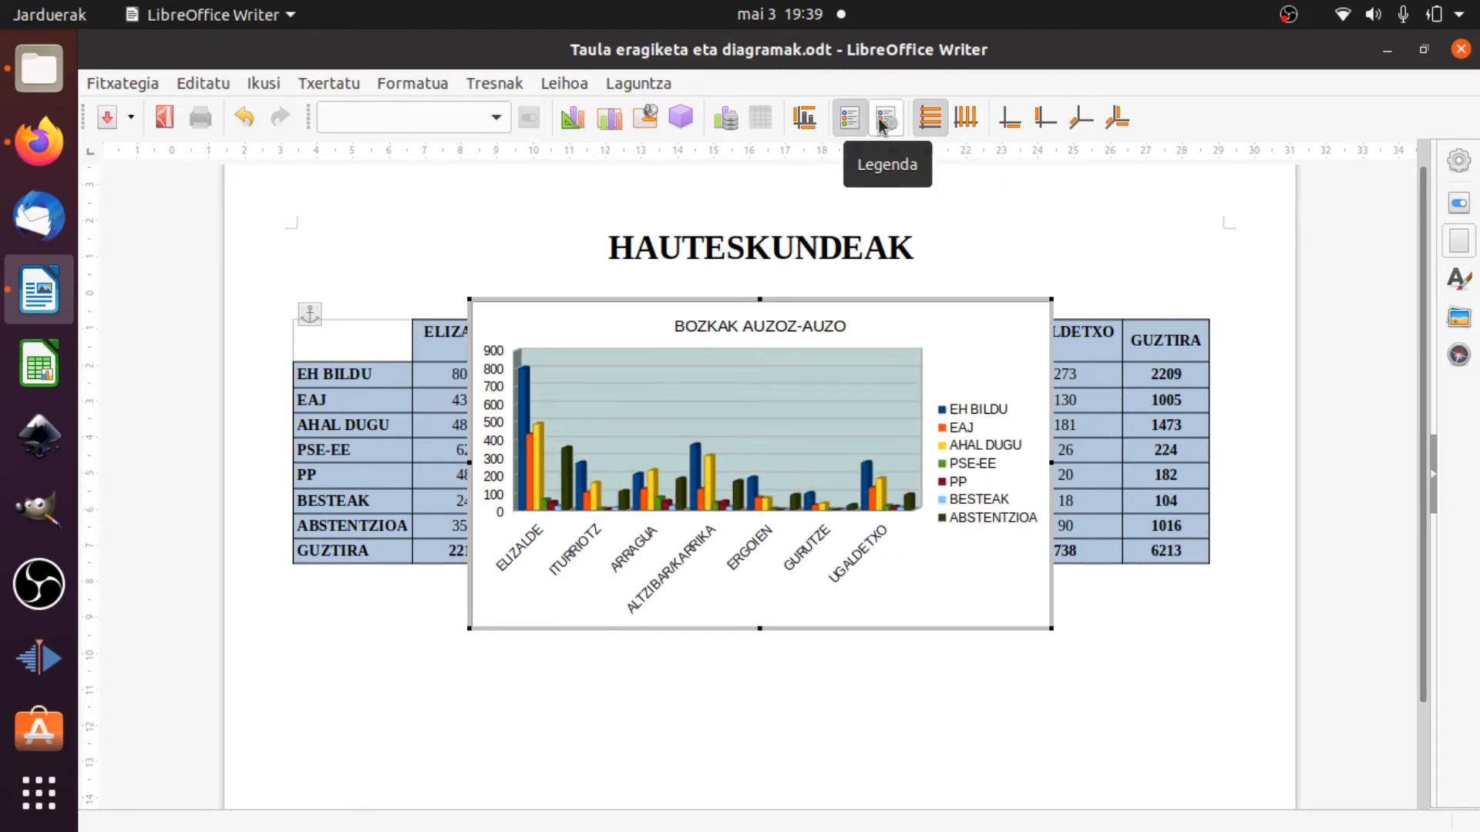
Format the chart legend with the solid purple fill 55308d and a font size of 11 pt.
left_click(884, 120)
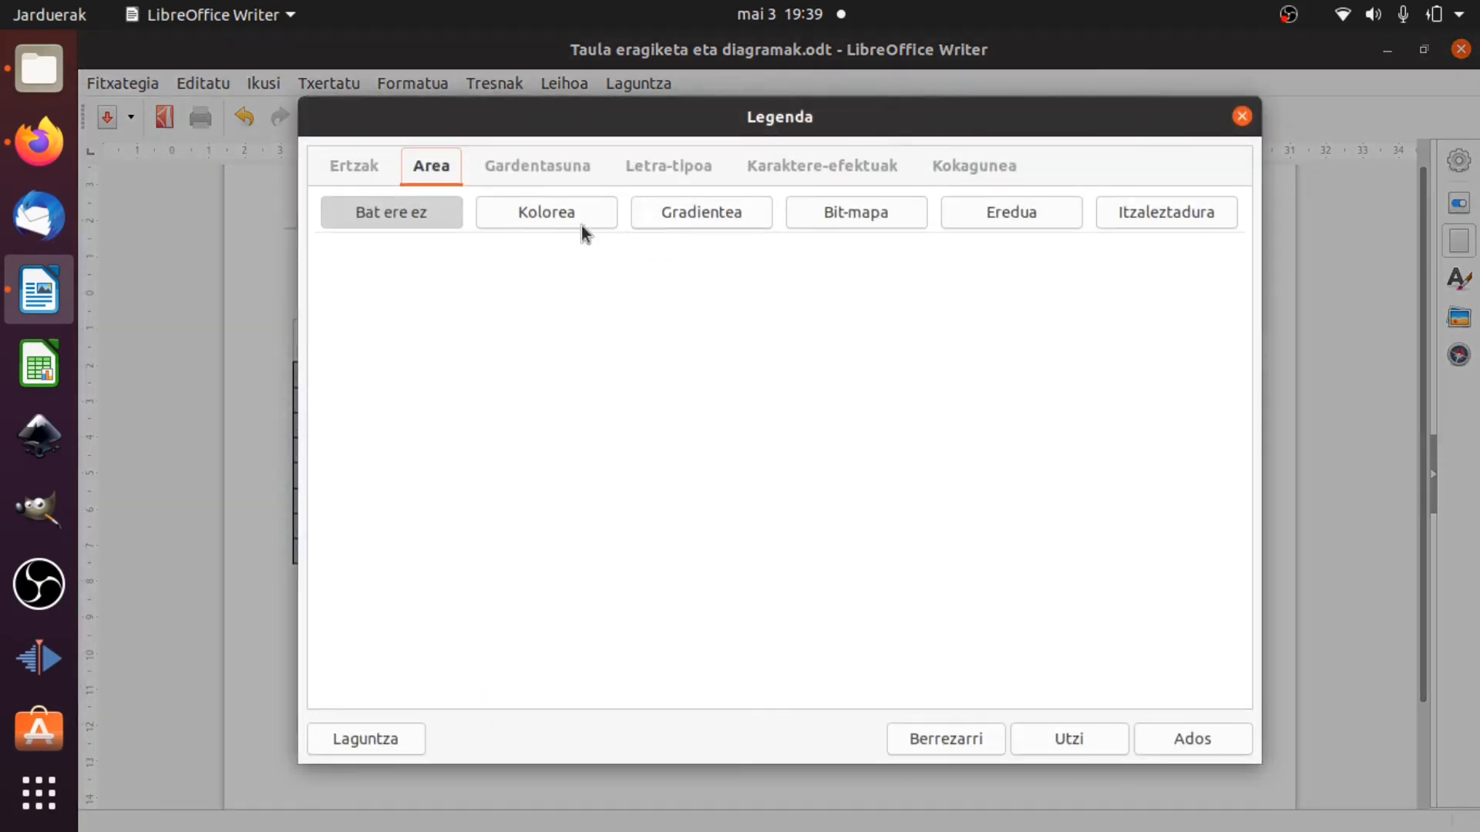
left_click(556, 213)
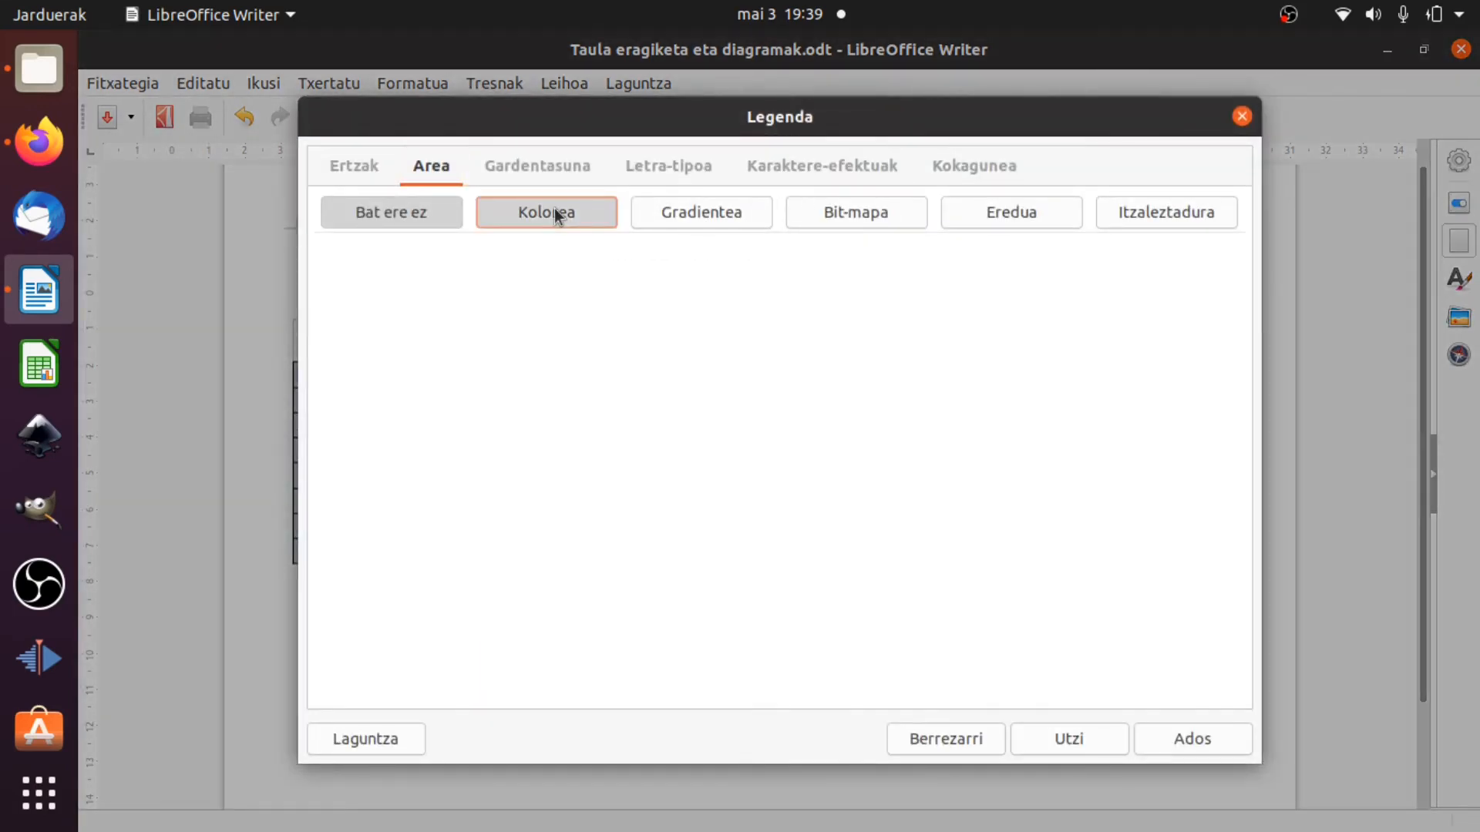
left_click(505, 339)
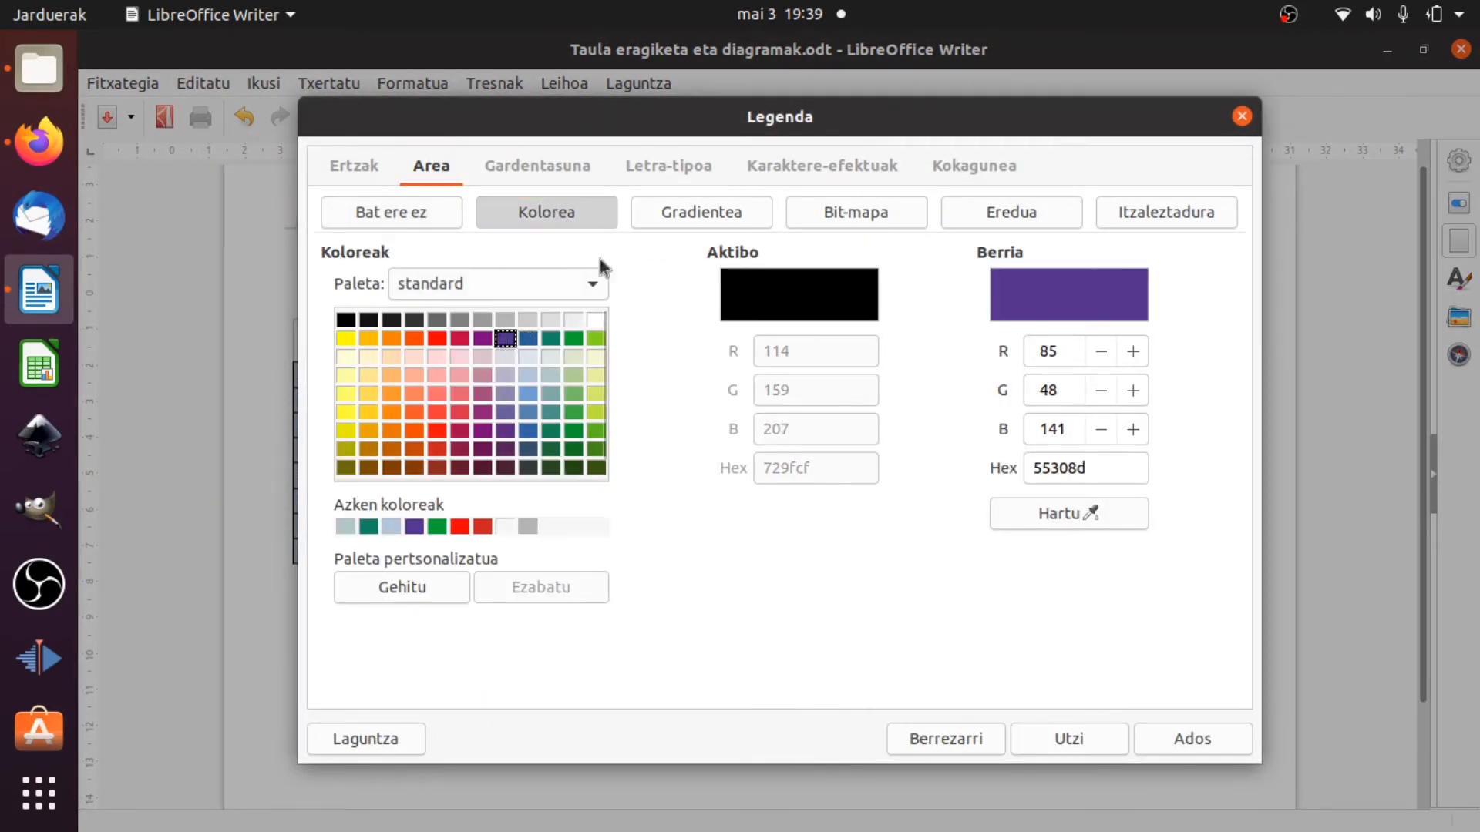
left_click(557, 165)
left_click(668, 167)
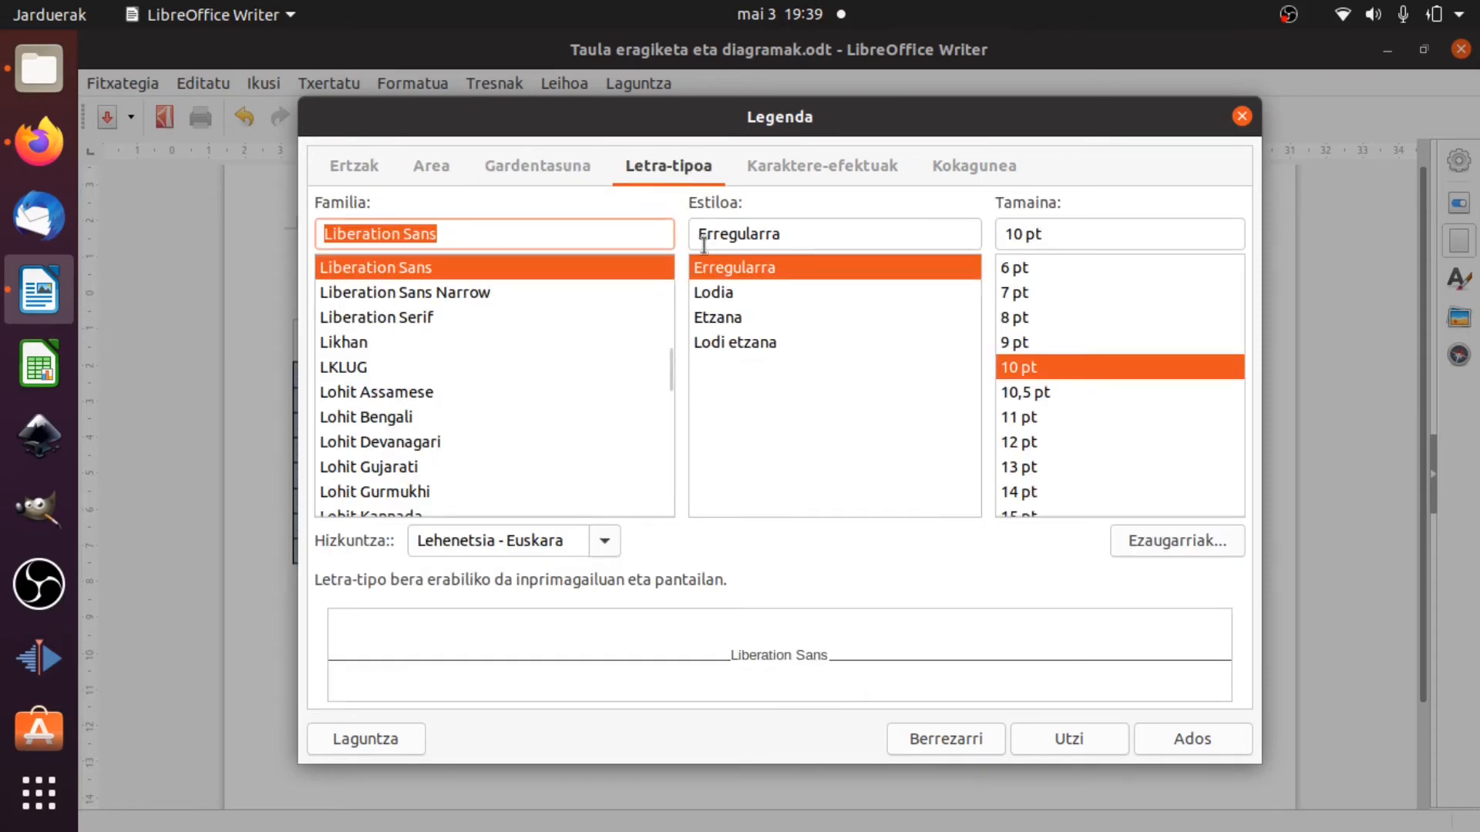
left_click(1019, 417)
left_click(784, 168)
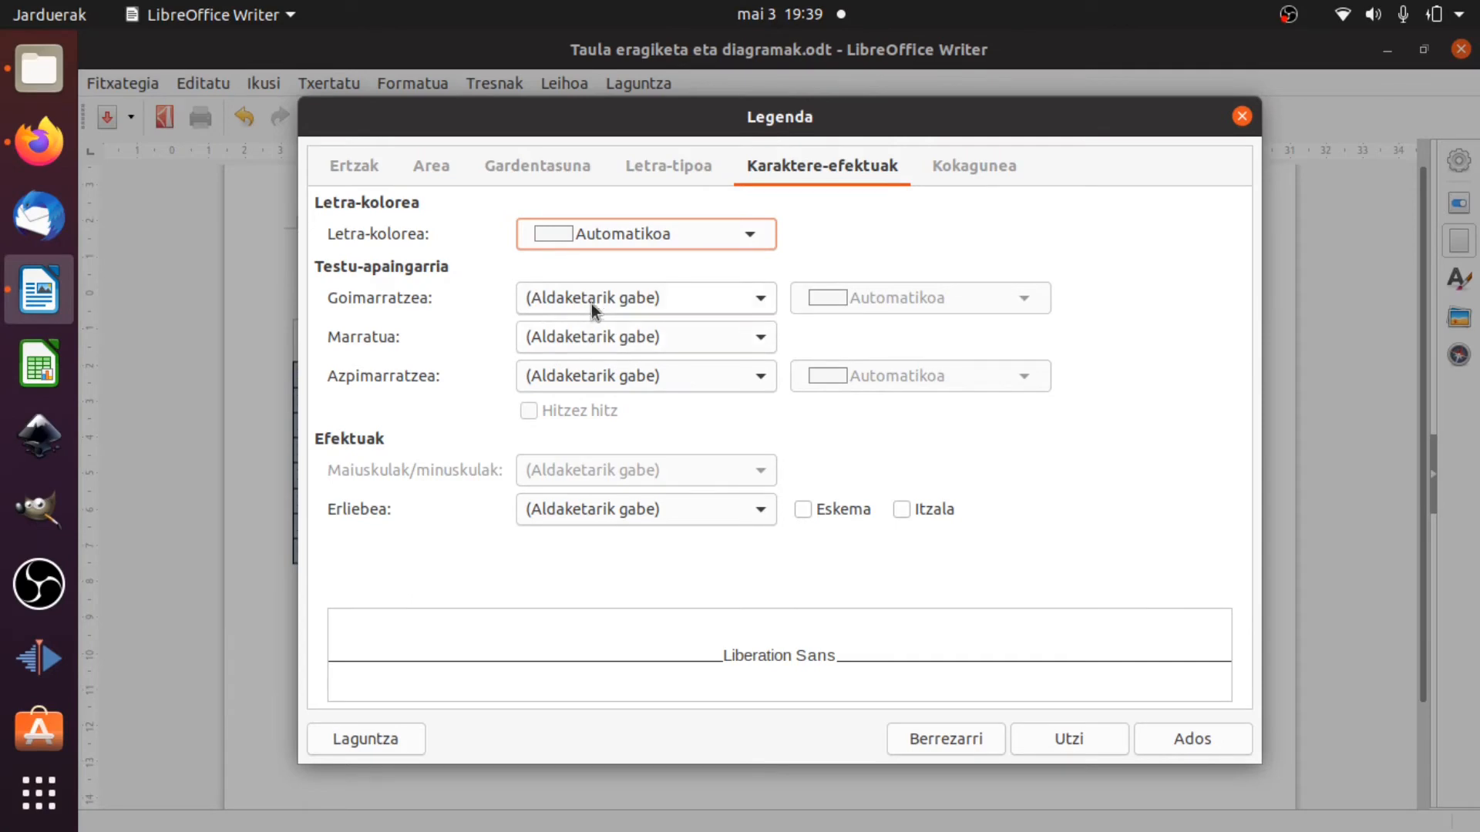
left_click(374, 177)
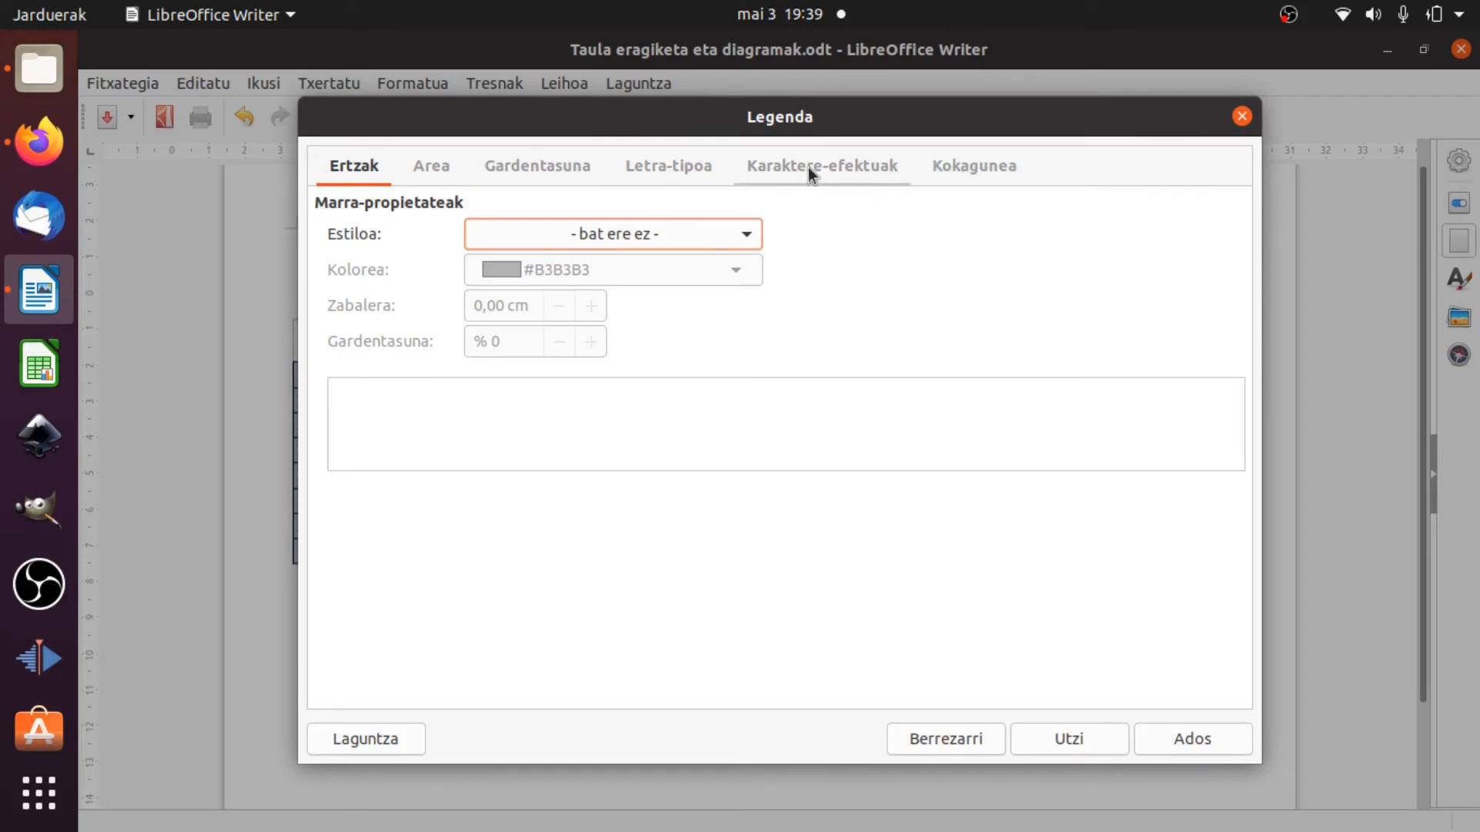
left_click(1175, 737)
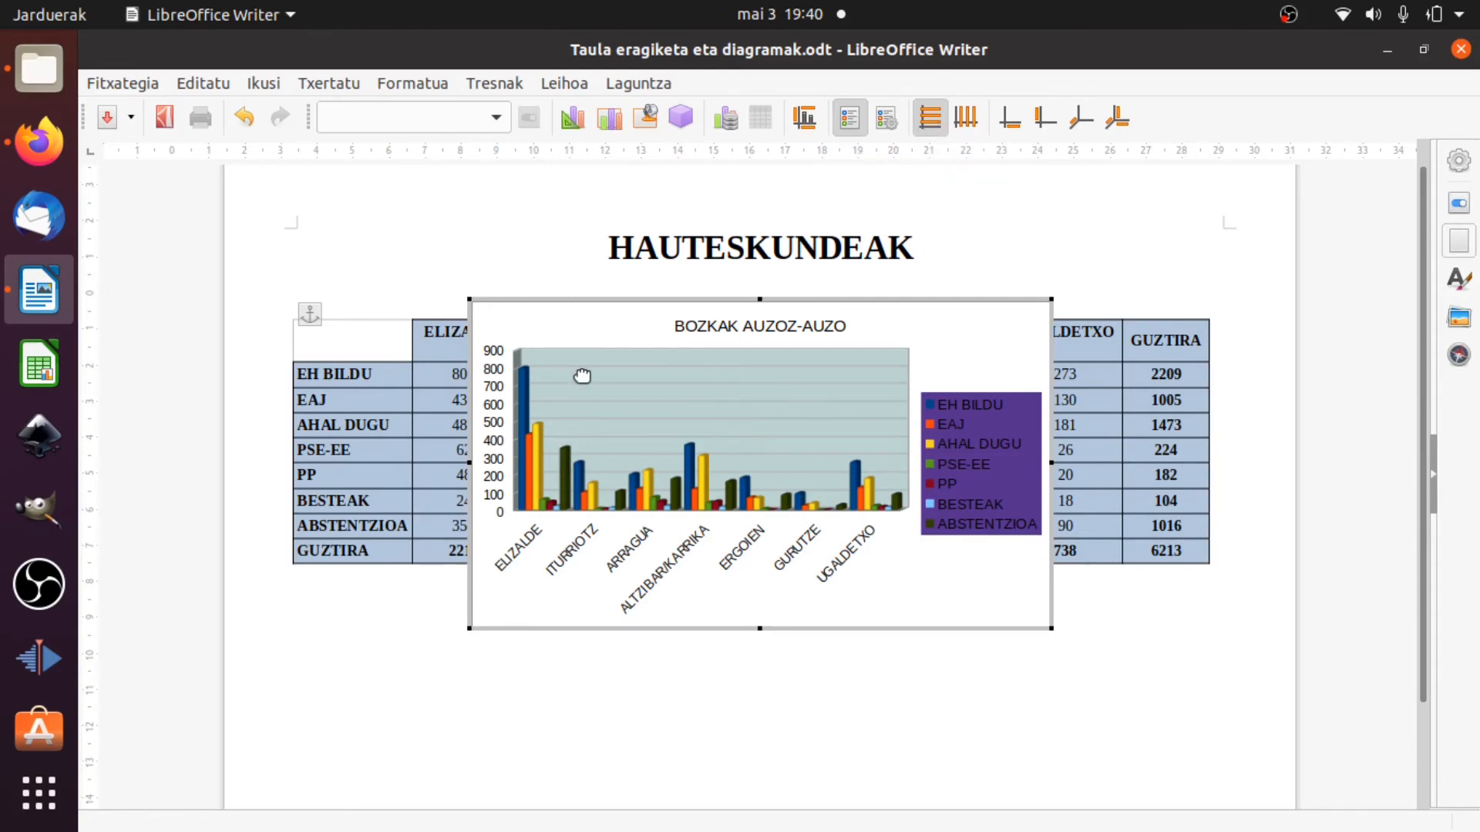
Try out vertical and finer horizontal gridlines on the chart, ending with all gridlines turned off.
left_click(965, 117)
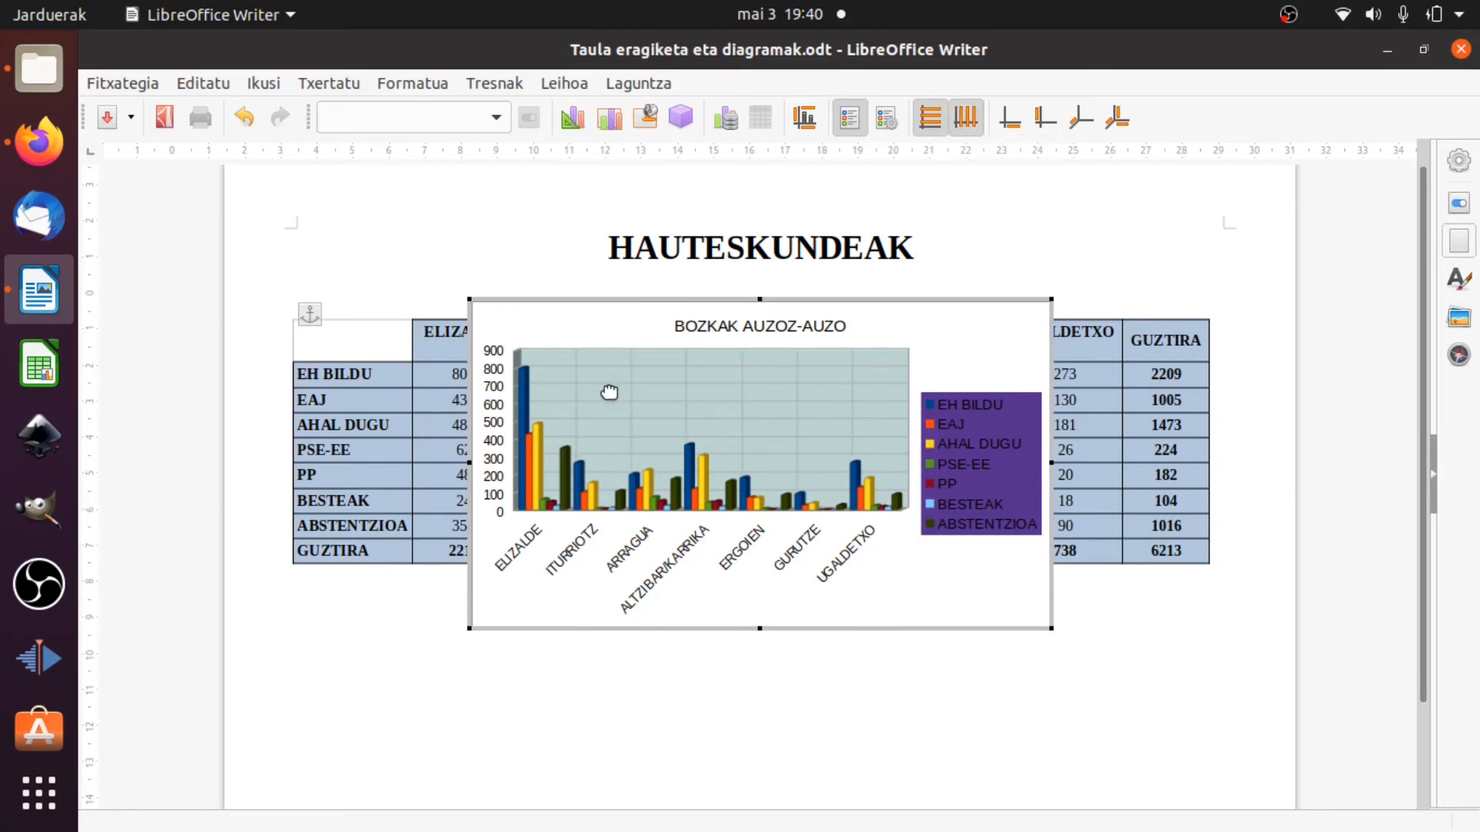
left_click(934, 124)
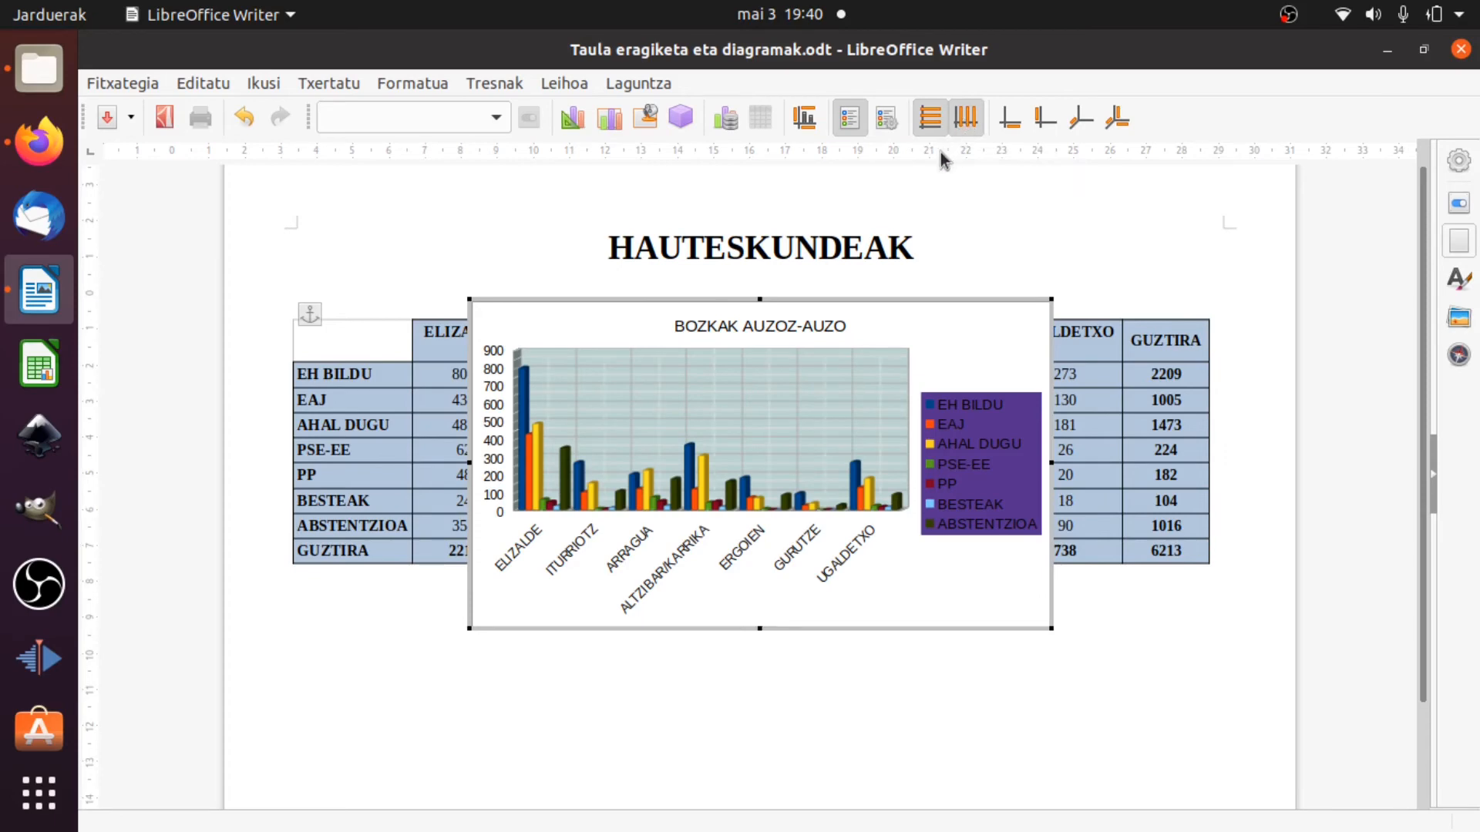
left_click(969, 131)
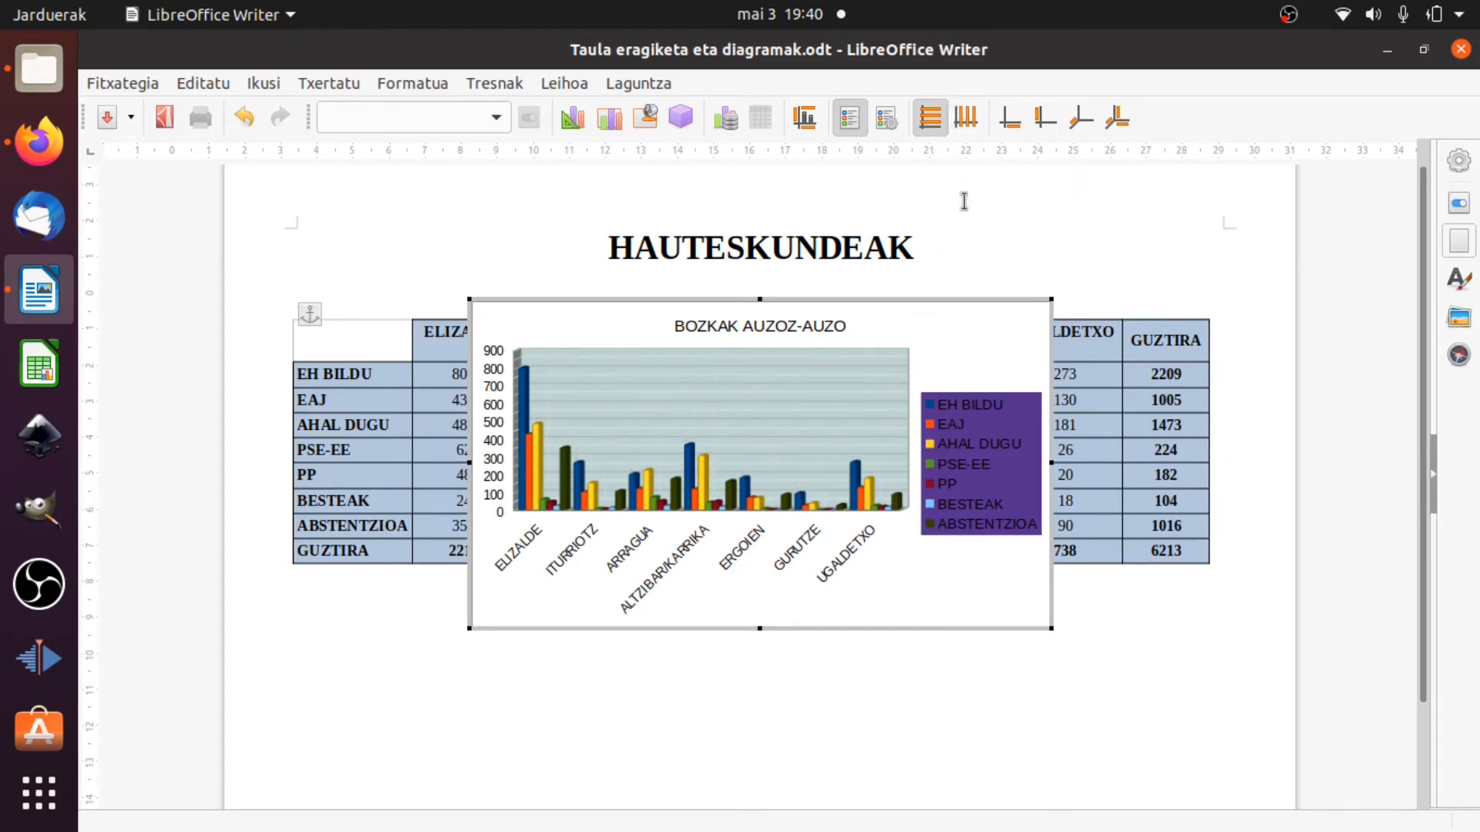
left_click(934, 128)
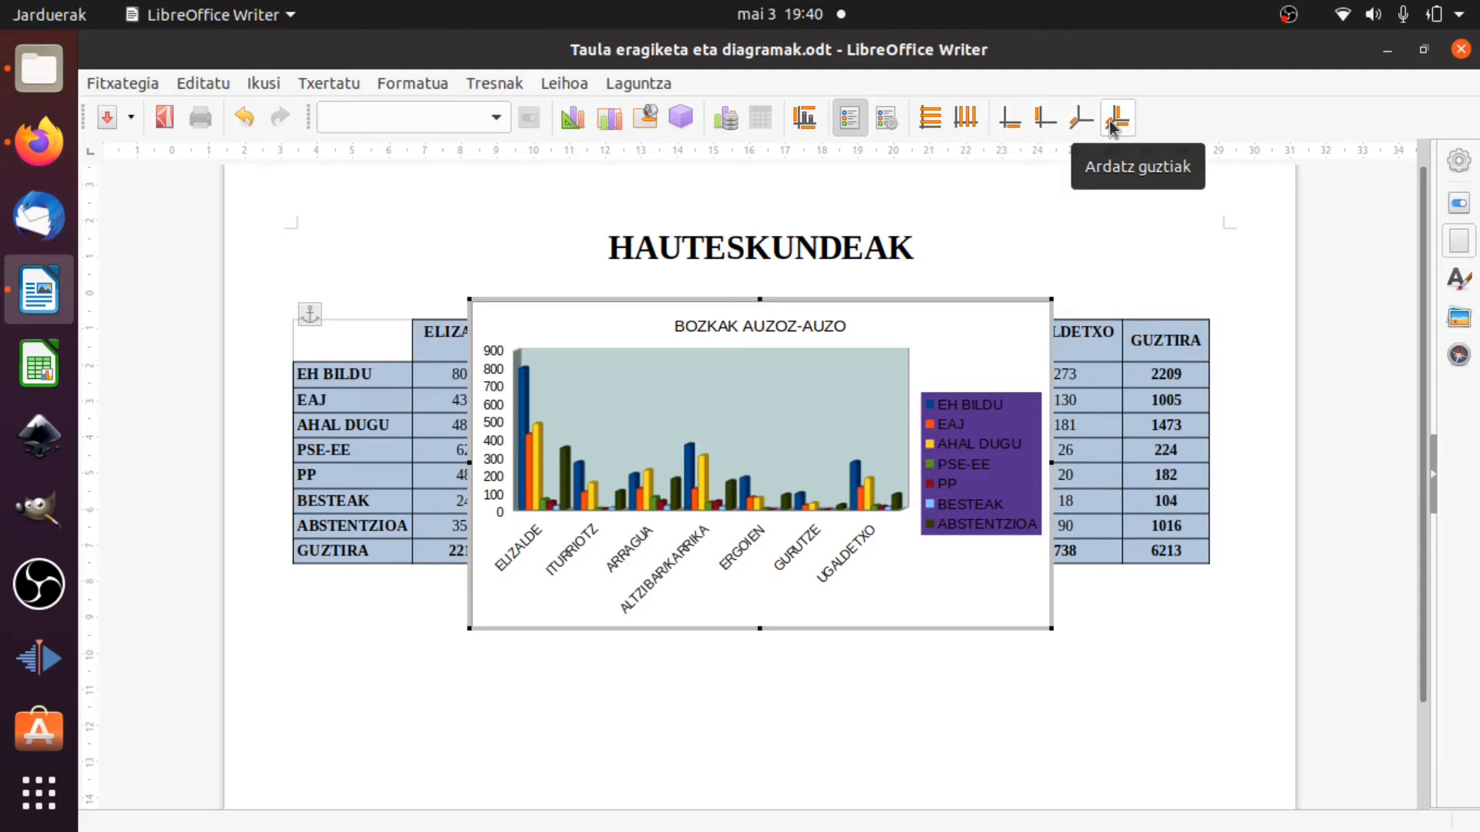
Set the font colour of the chart's X axis labels to green (Berdea).
left_click(1017, 129)
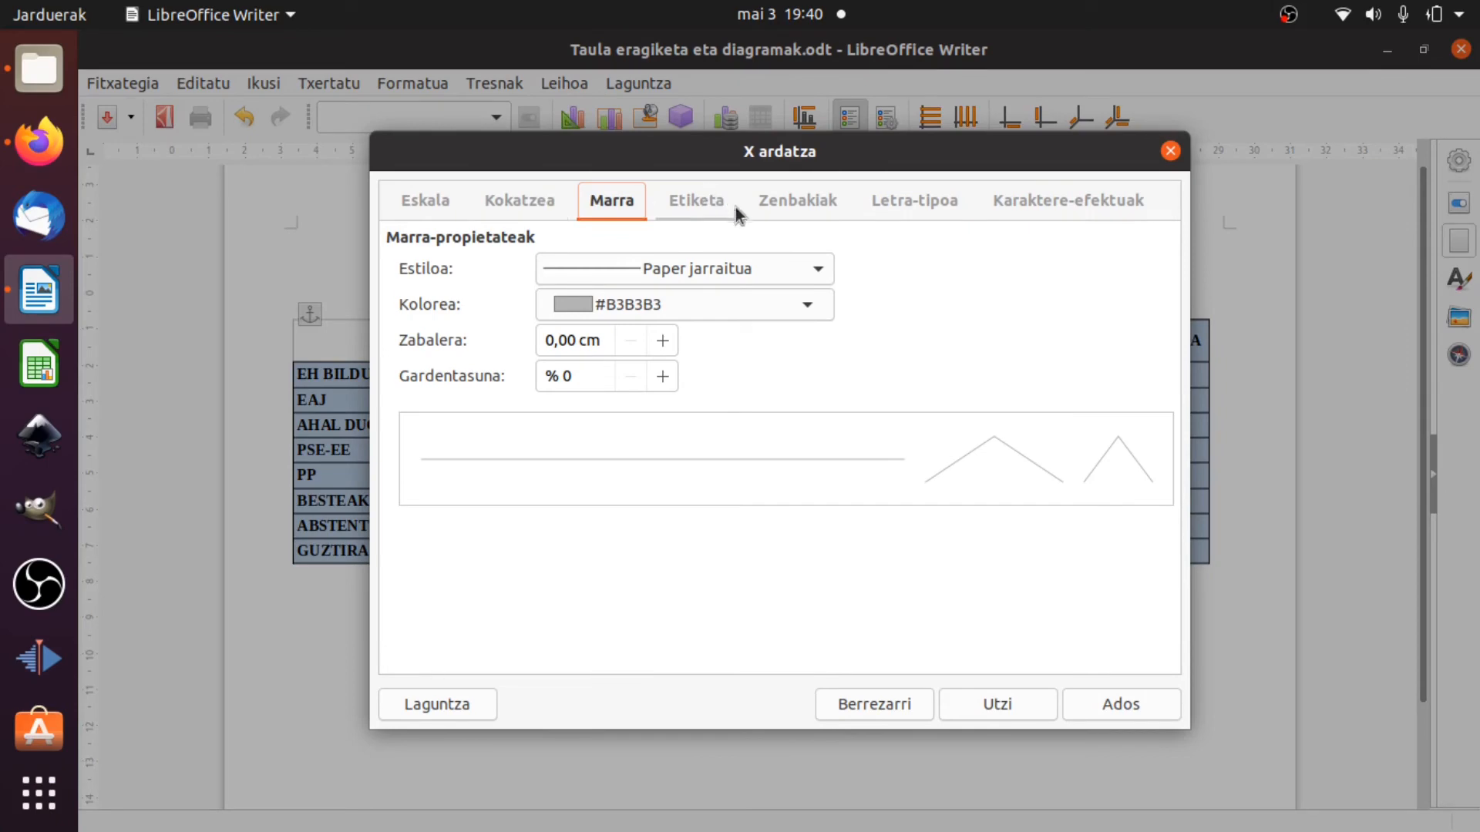
left_click(883, 199)
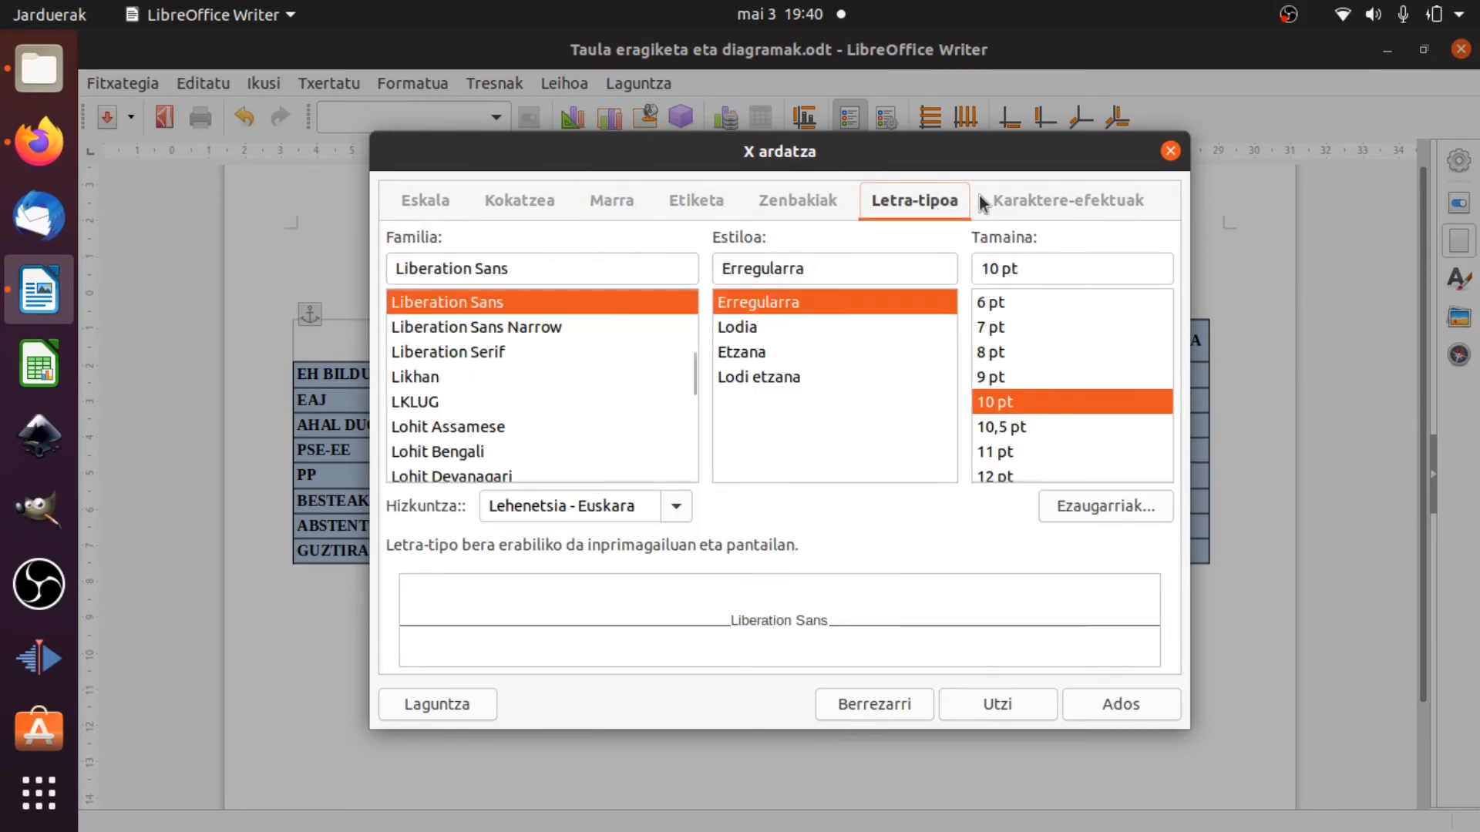
left_click(999, 200)
left_click(674, 268)
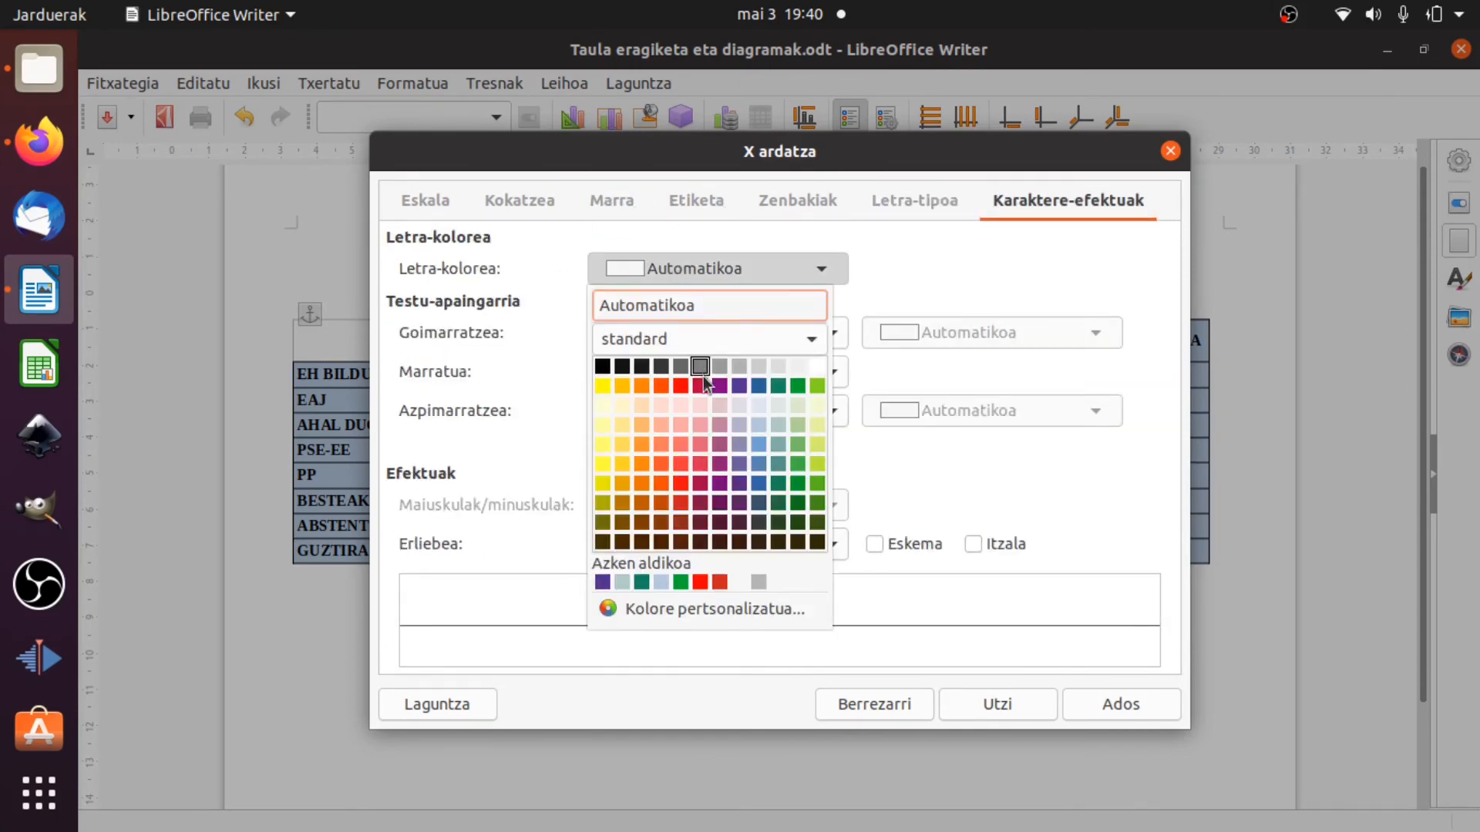
left_click(798, 386)
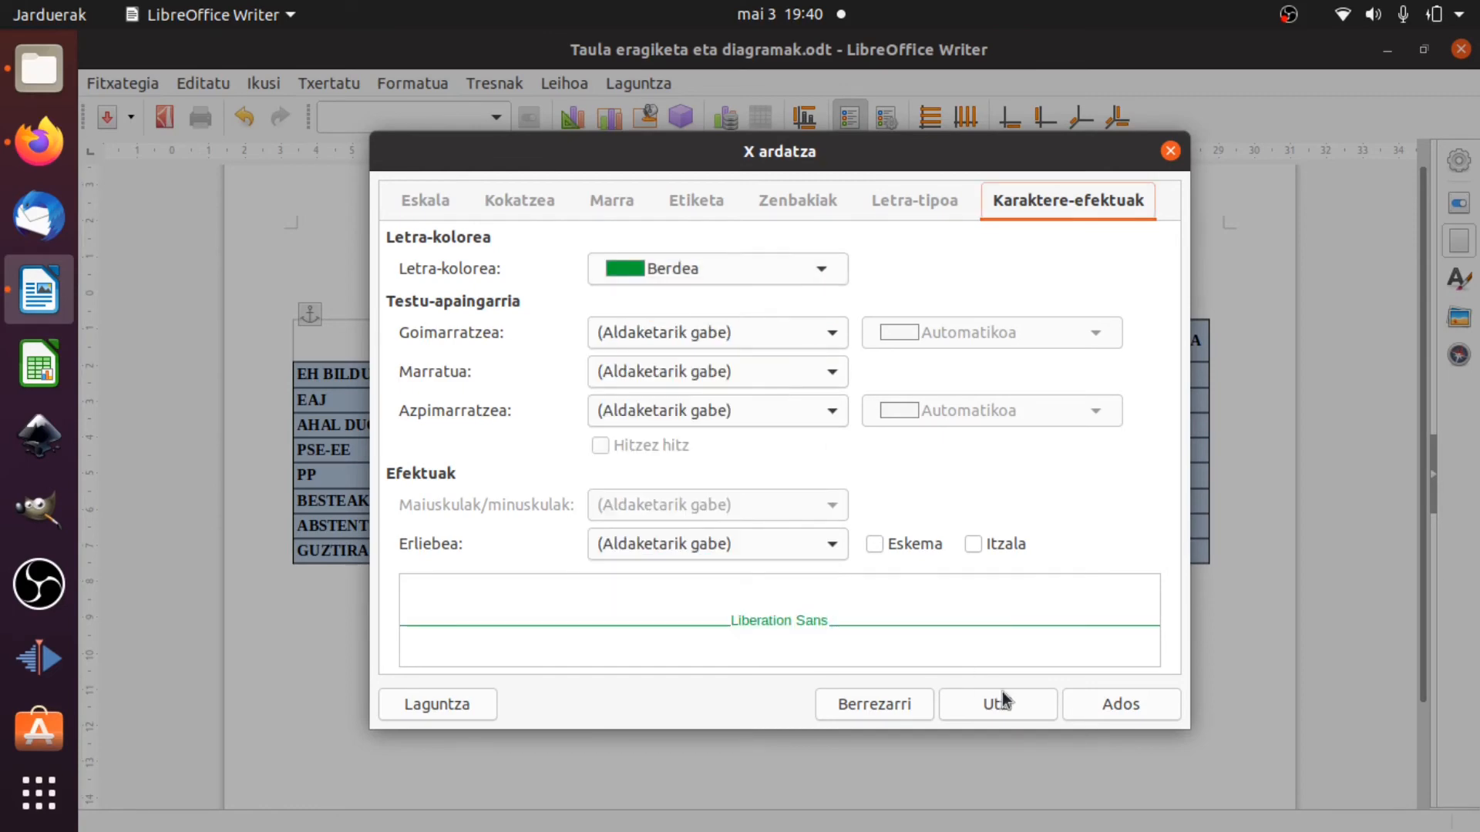
left_click(1102, 711)
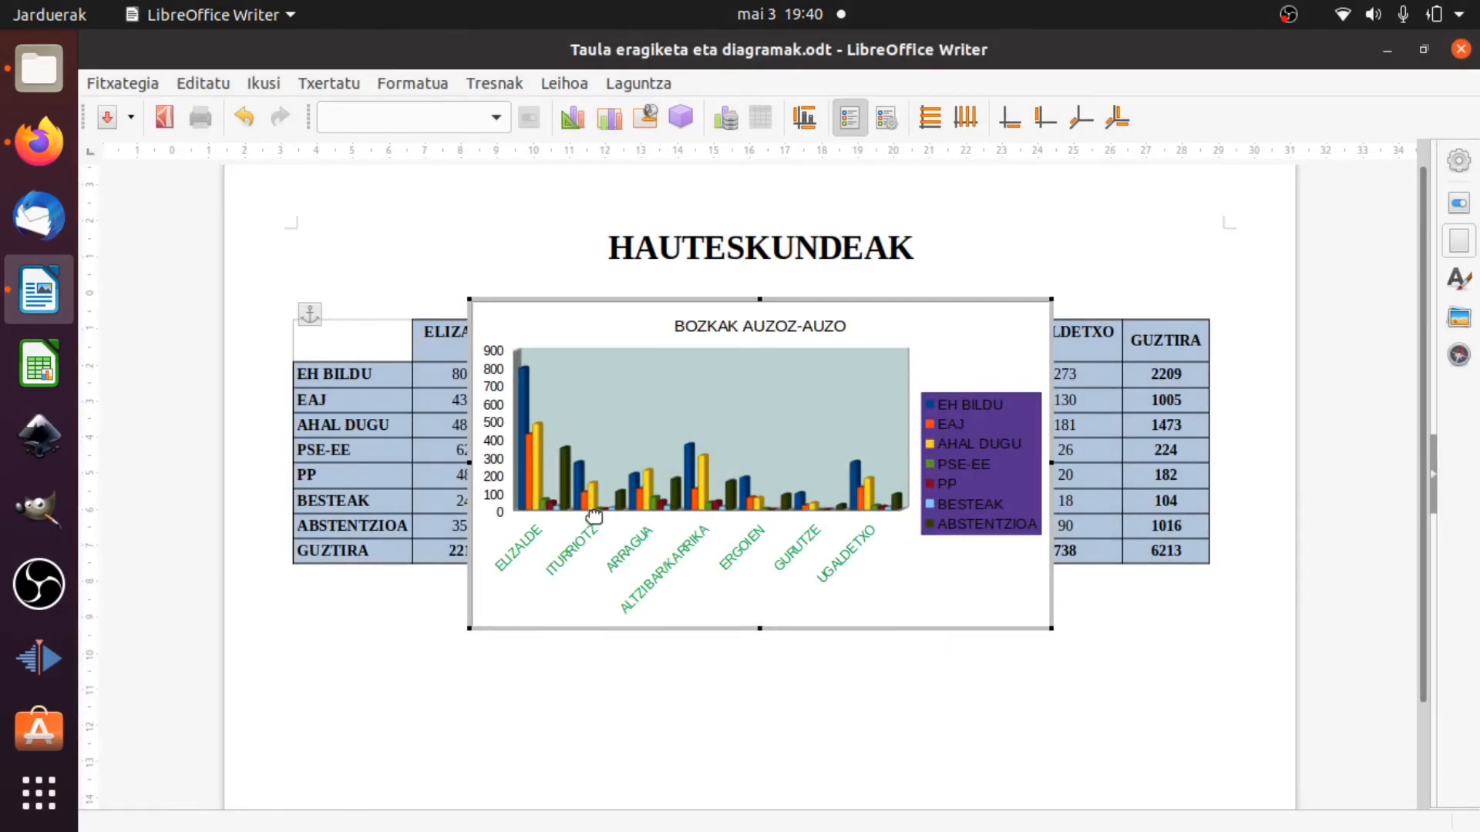
Give the labels of all chart axes the purple font colour Morea and a bold underline (Lodia).
left_click(1110, 128)
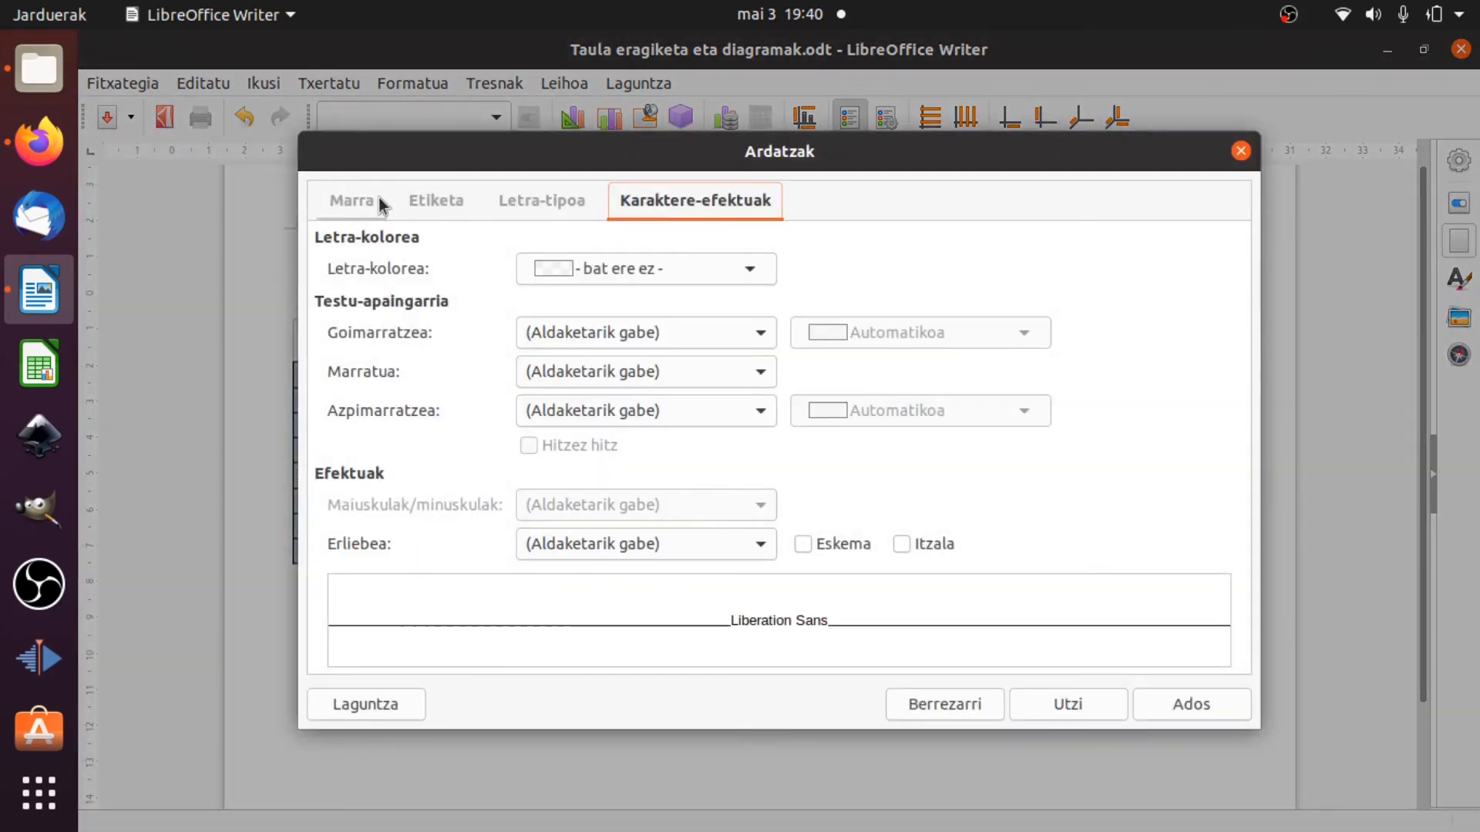
left_click(559, 270)
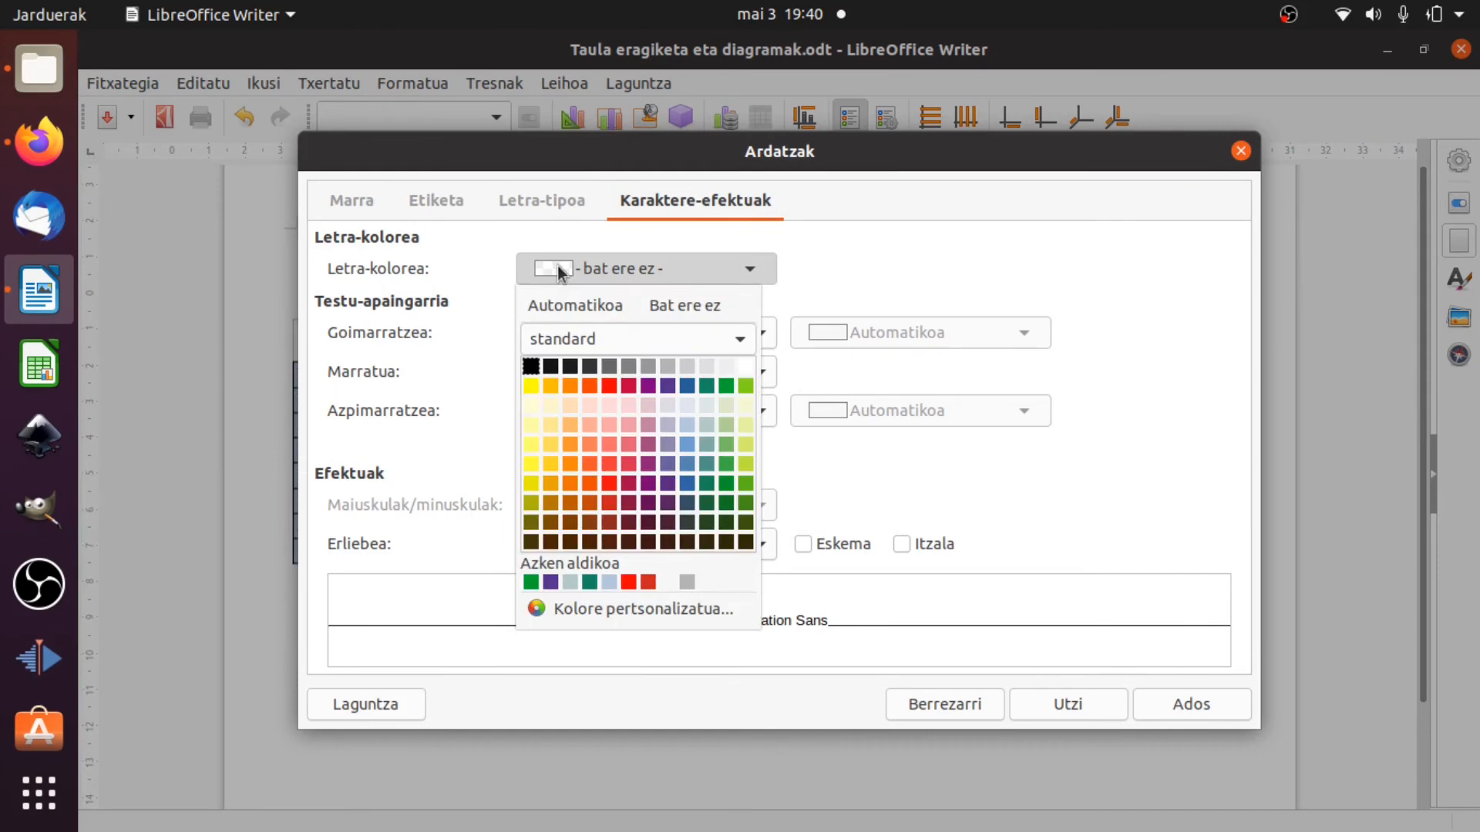
left_click(649, 391)
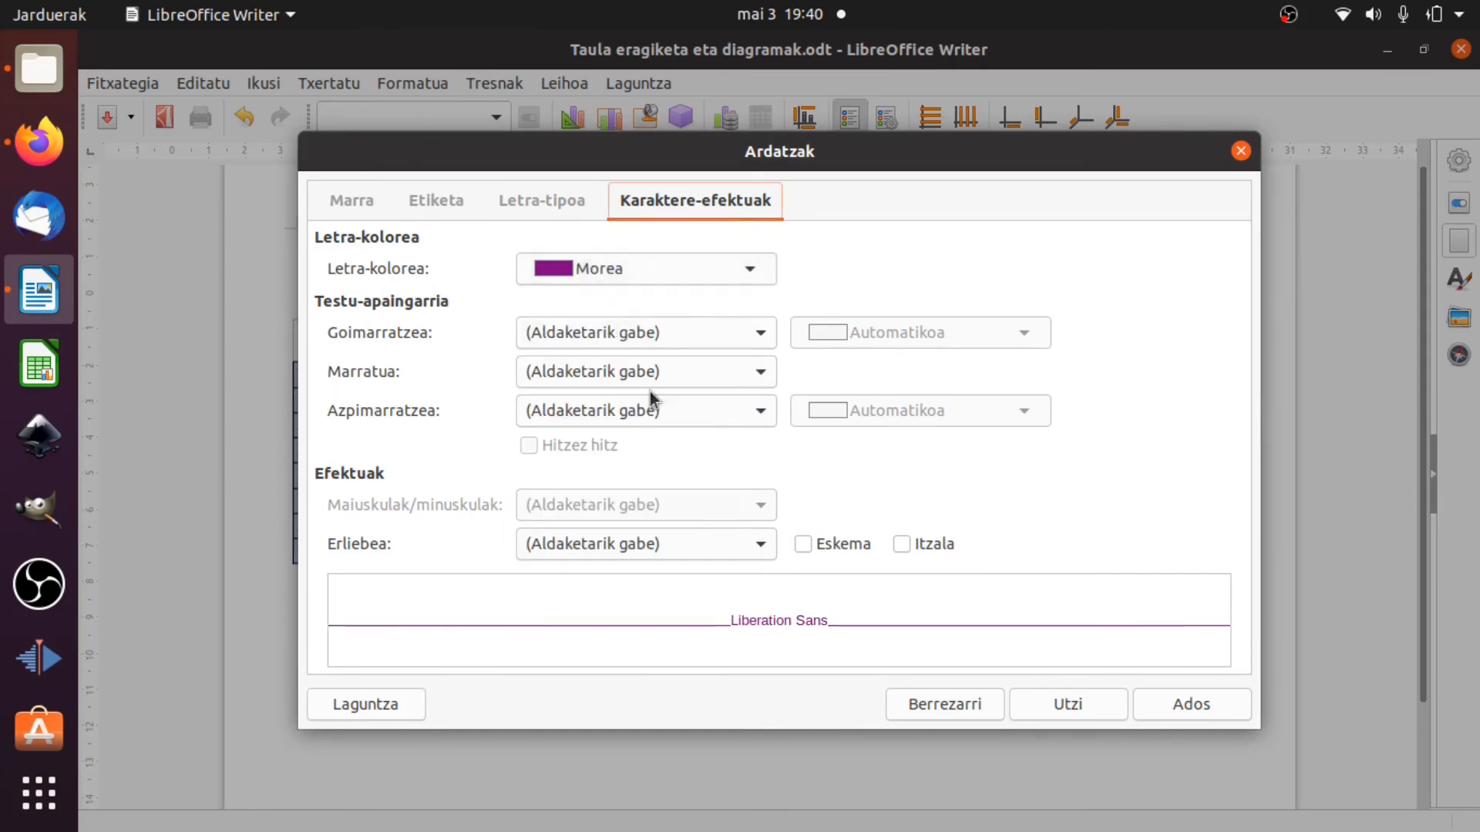
left_click(603, 412)
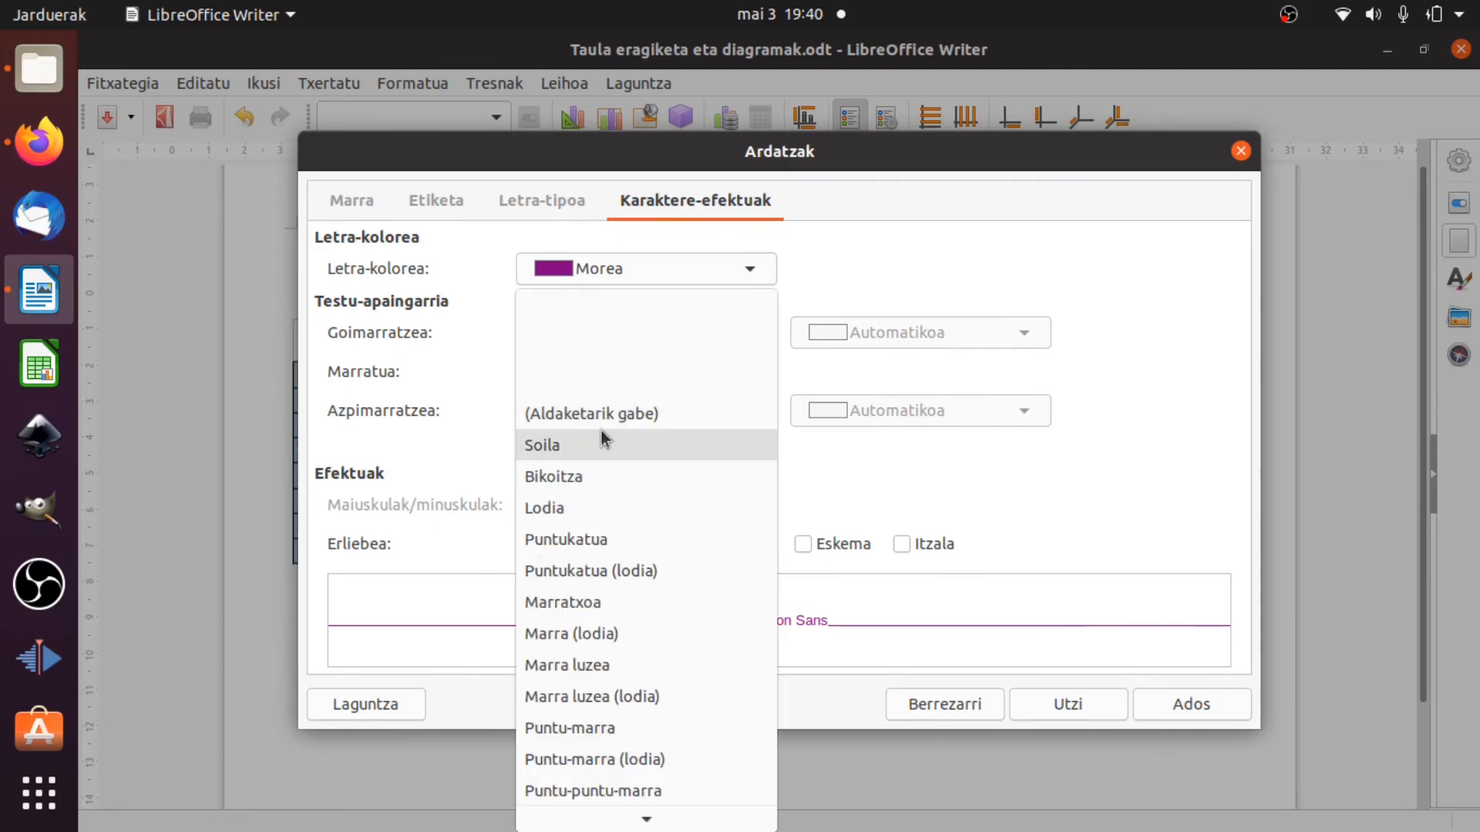
left_click(567, 505)
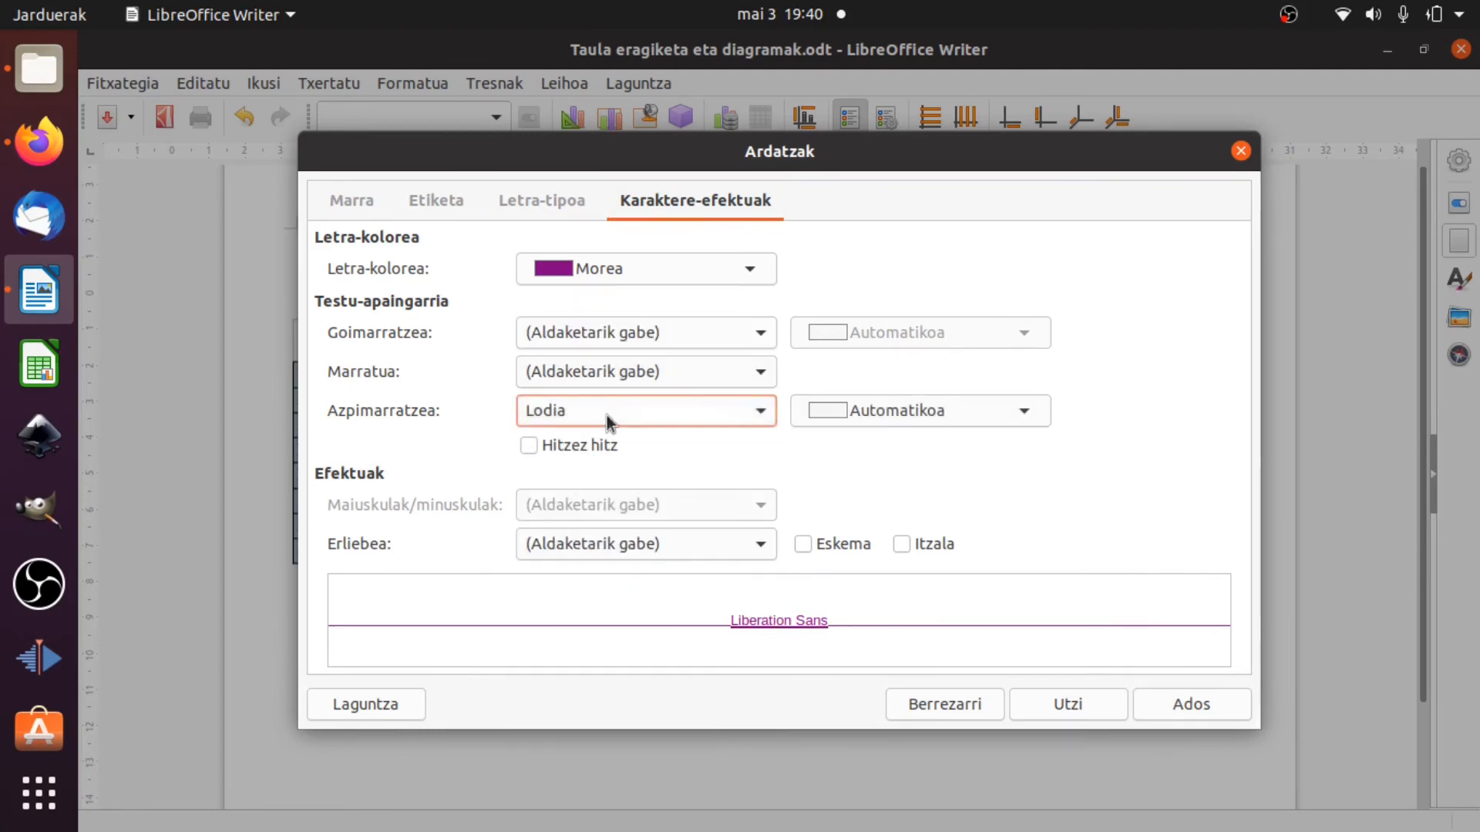
Look through the label and font settings for all axes, set the axis line style to Long Dash, and apply the axis formatting.
left_click(454, 201)
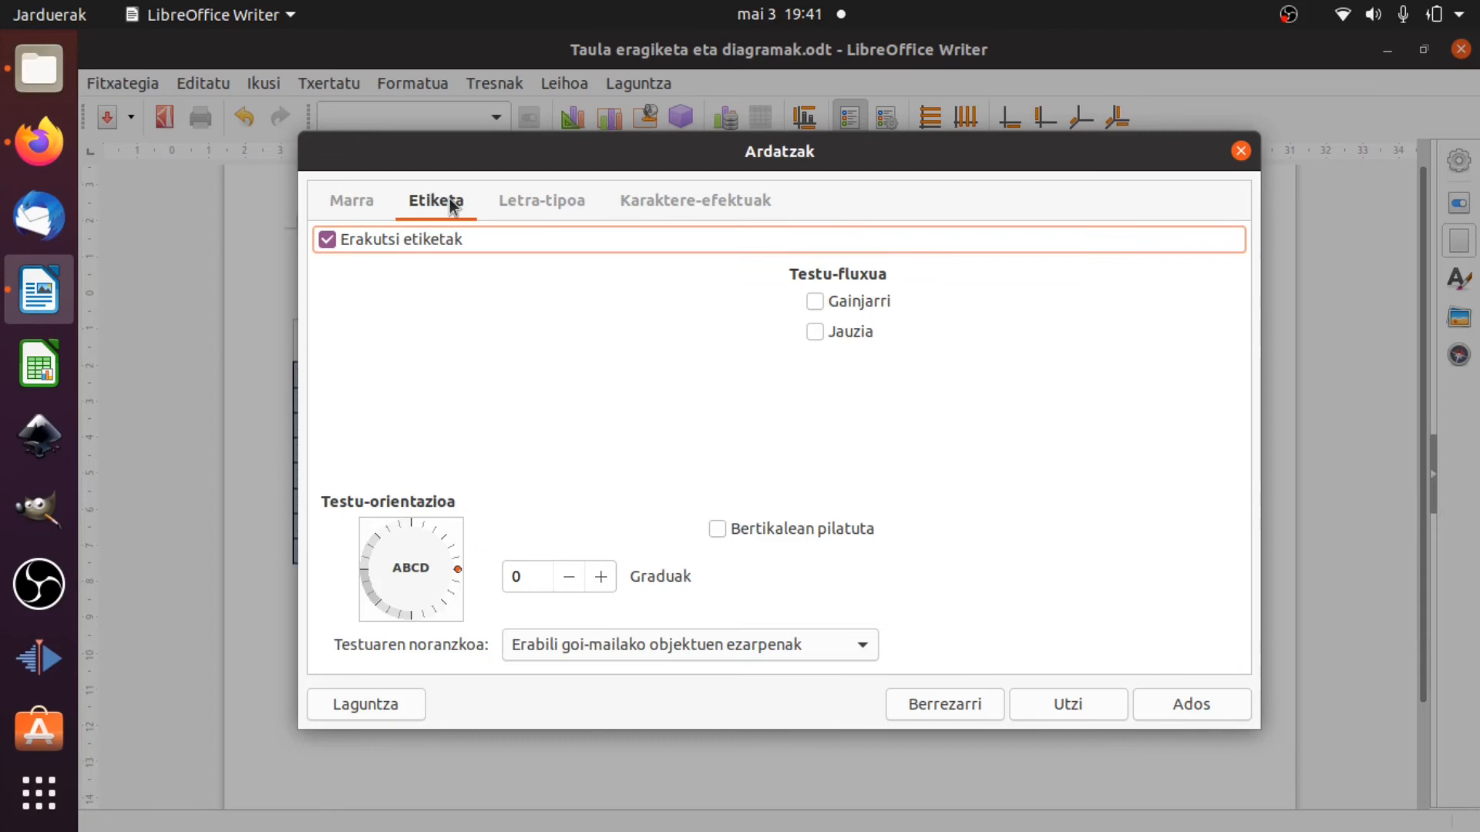
left_click(554, 200)
left_click(343, 199)
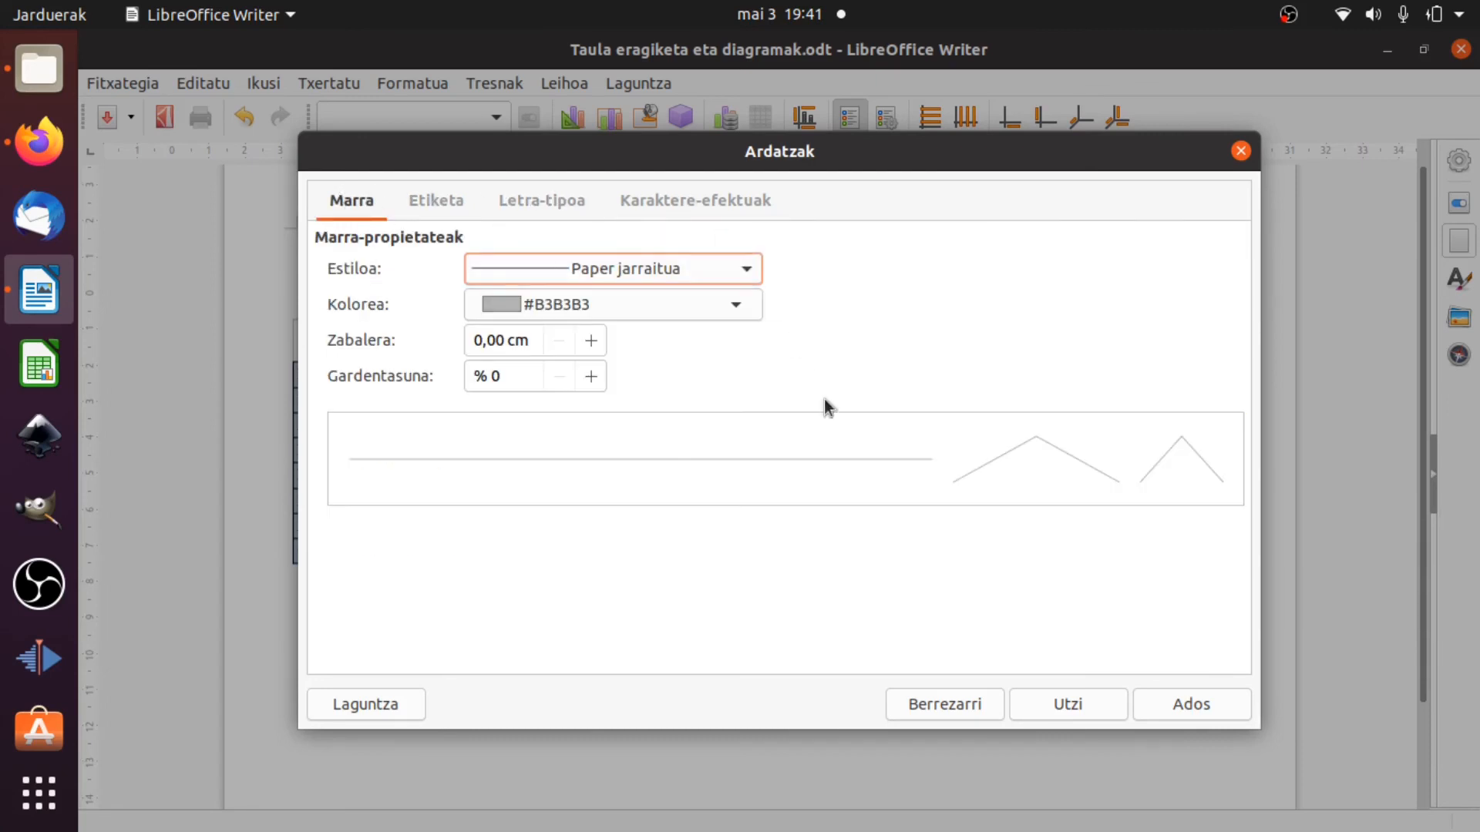
left_click(749, 271)
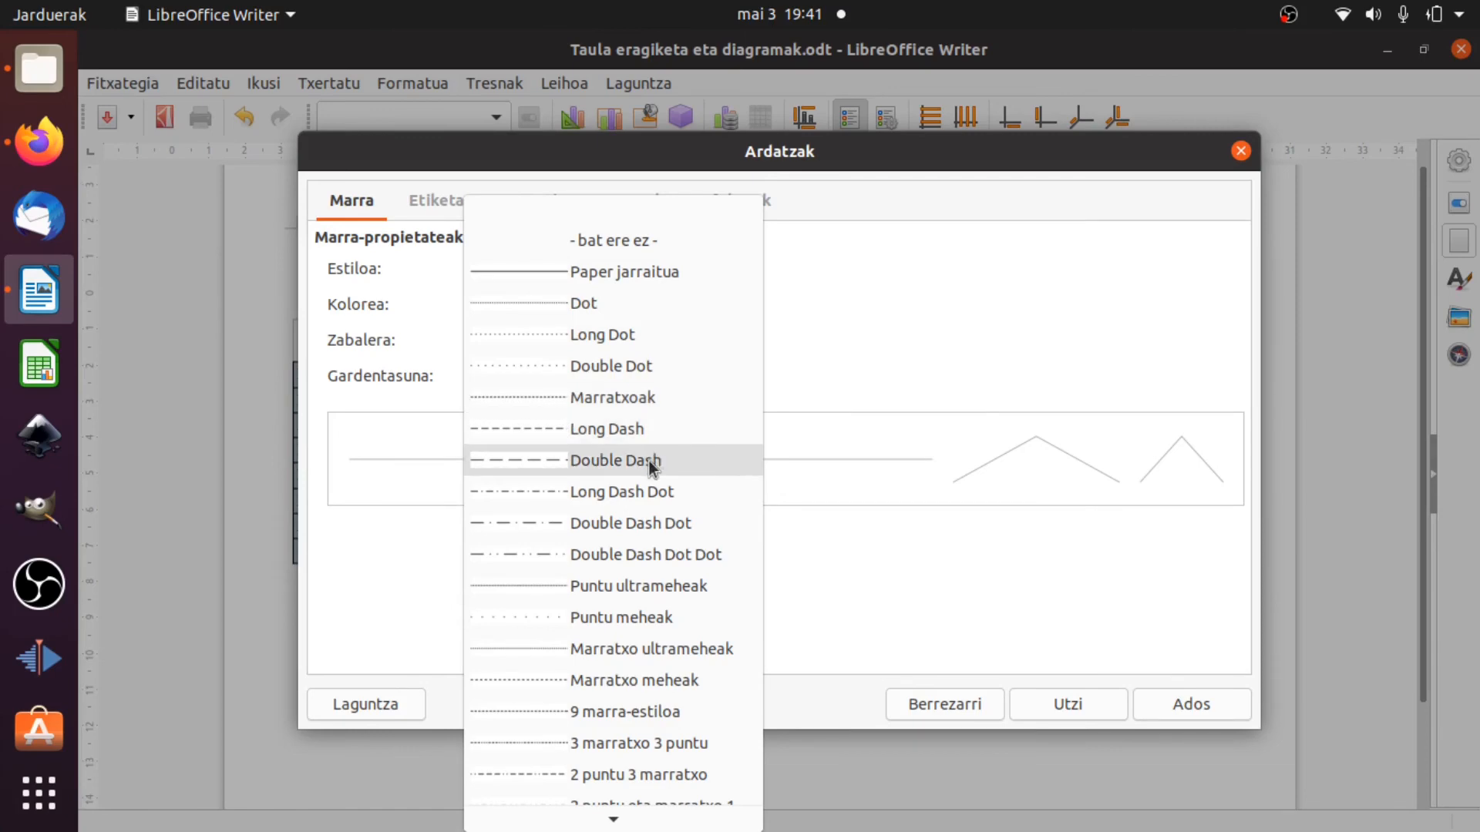
left_click(648, 430)
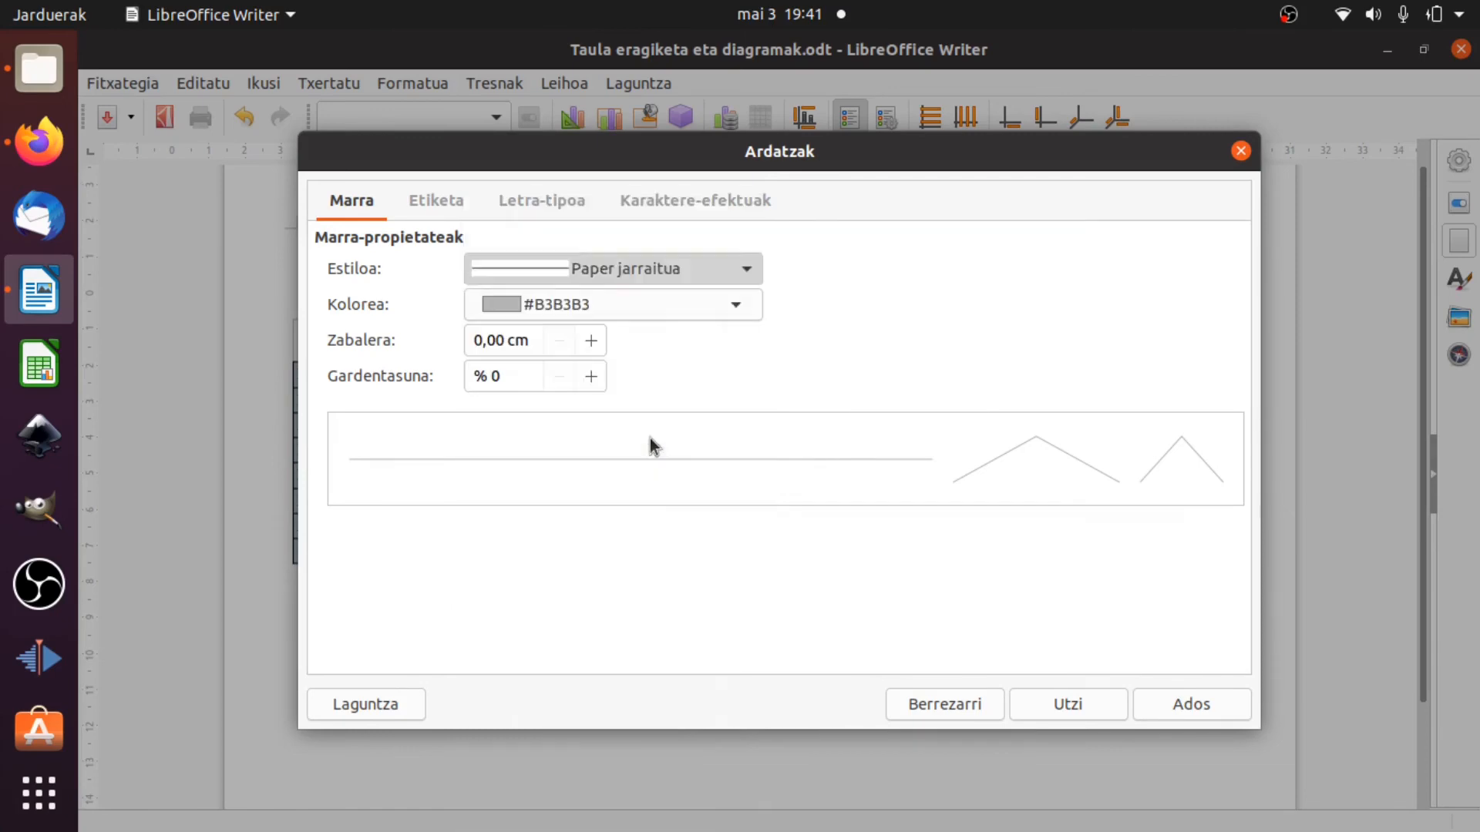
left_click(1156, 705)
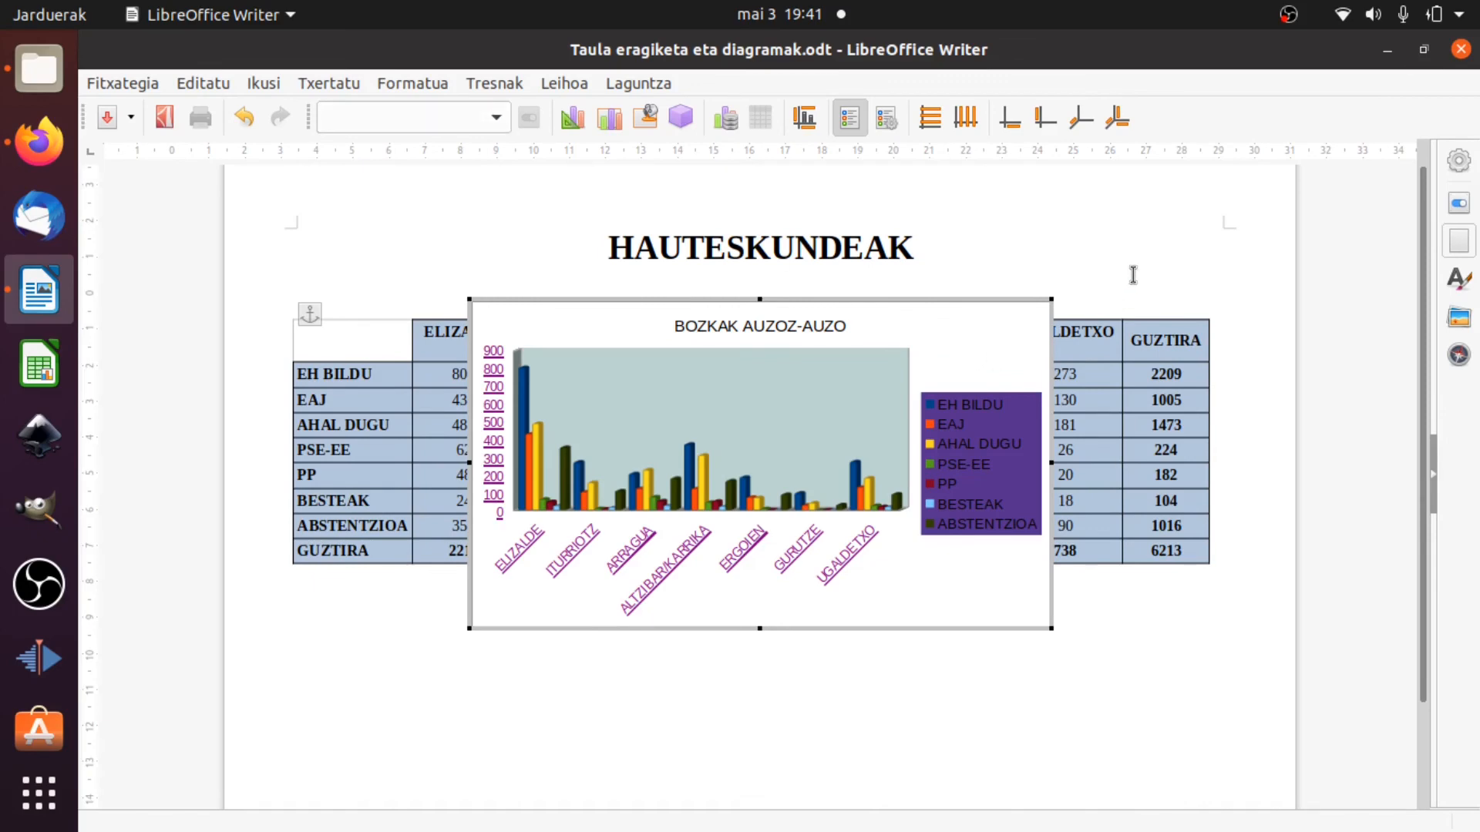
Leave chart editing and move the chart into the empty space below the election table.
left_click(1075, 319)
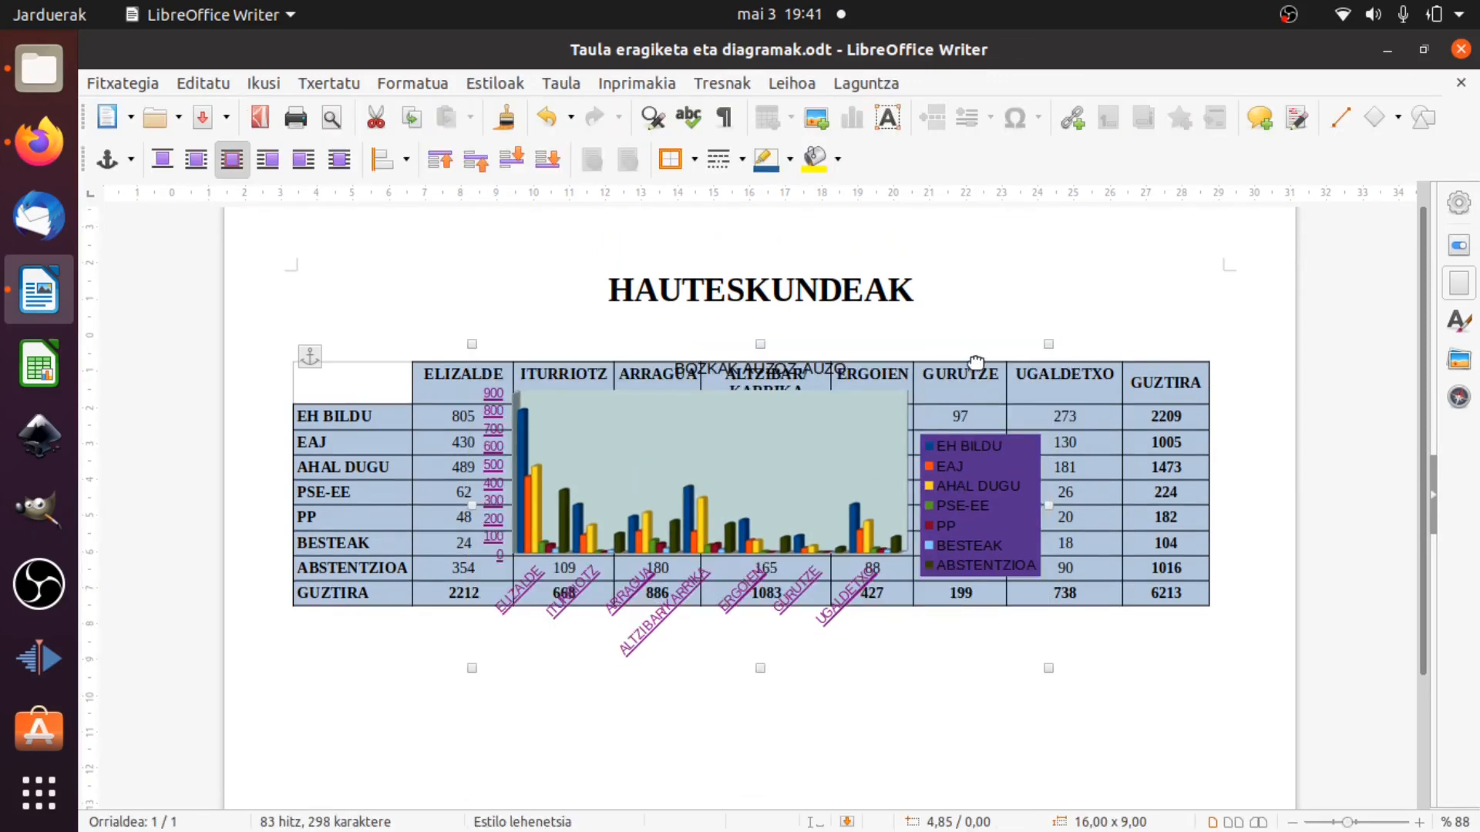
left_click_drag(907, 440, 816, 634)
scroll(812, 601, "down", 3)
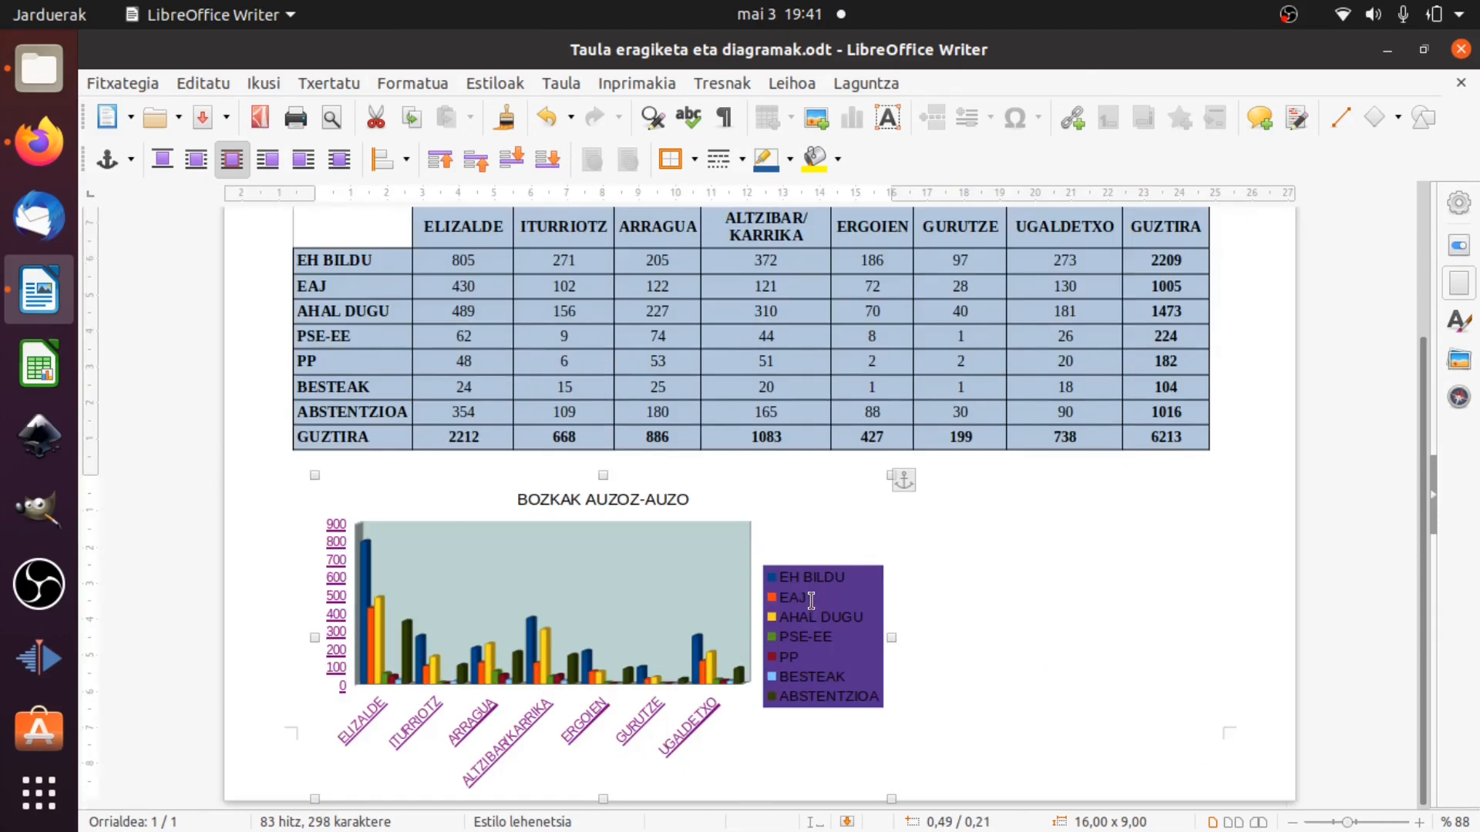
scroll(811, 587, "down", 1)
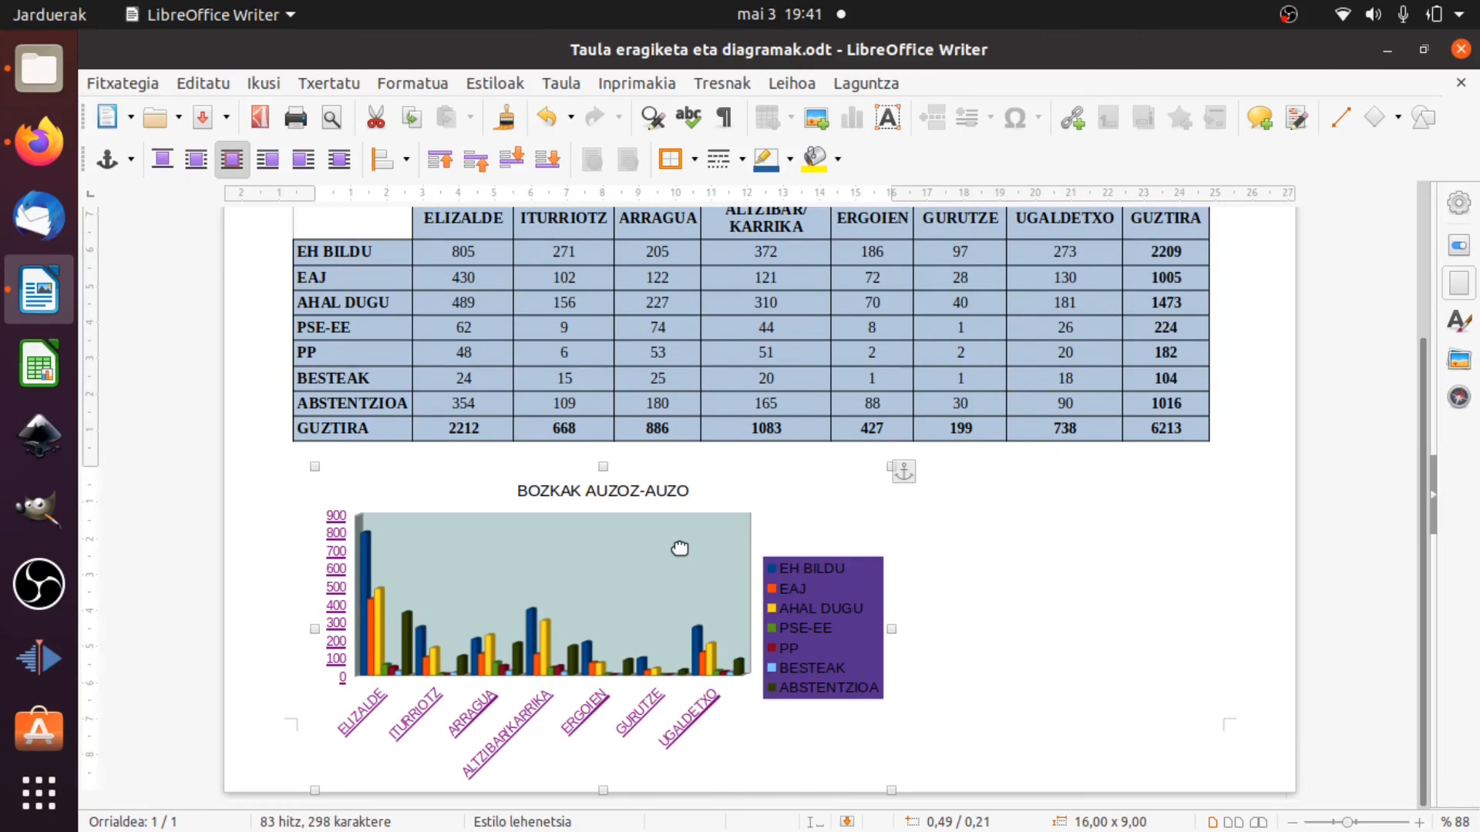
left_click_drag(679, 549, 687, 583)
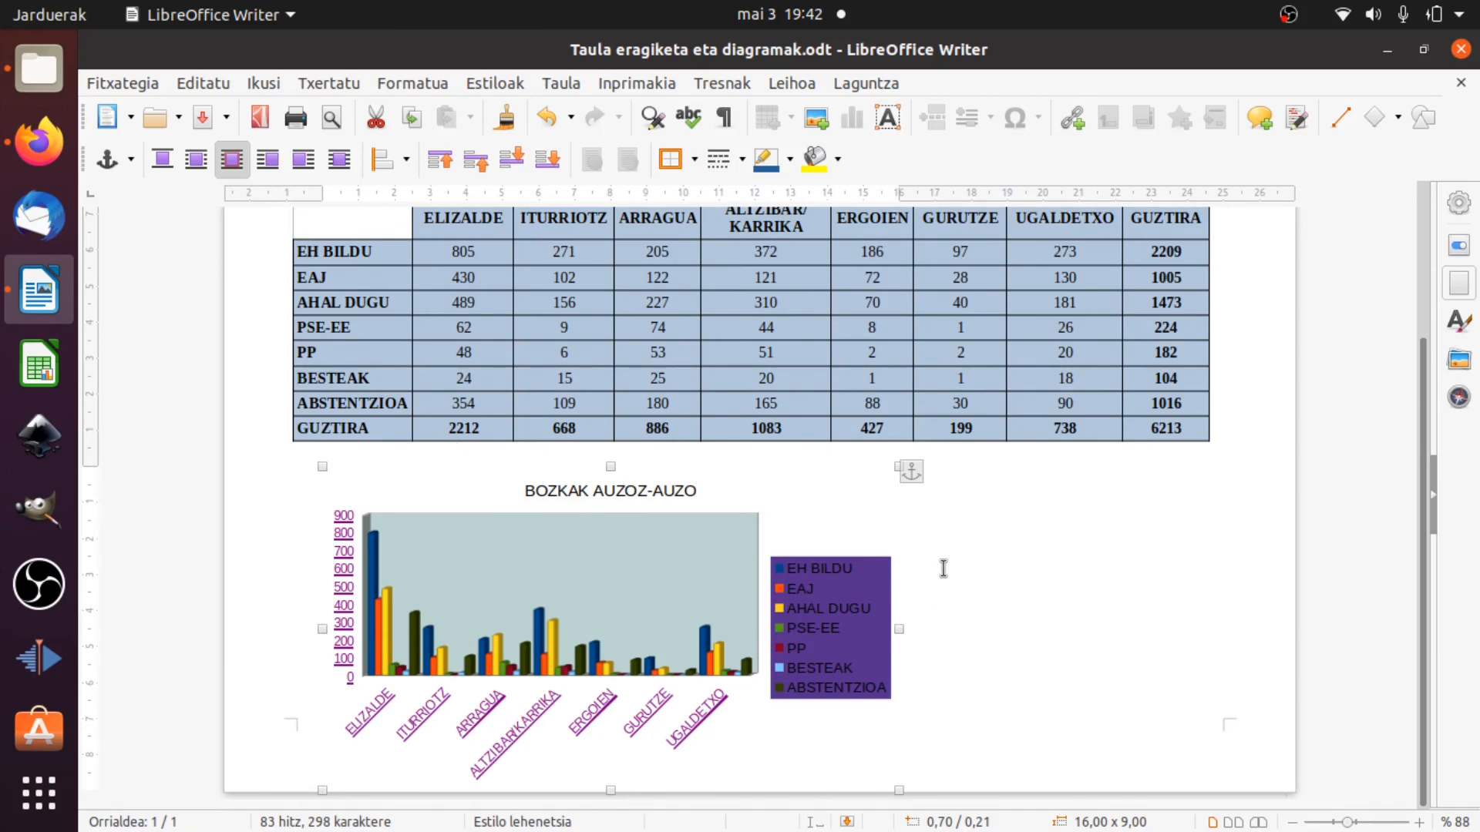
Look over the table and its ITURRIOTZ total formula, and centre the chart horizontally on the page.
scroll(933, 550, "up", 4)
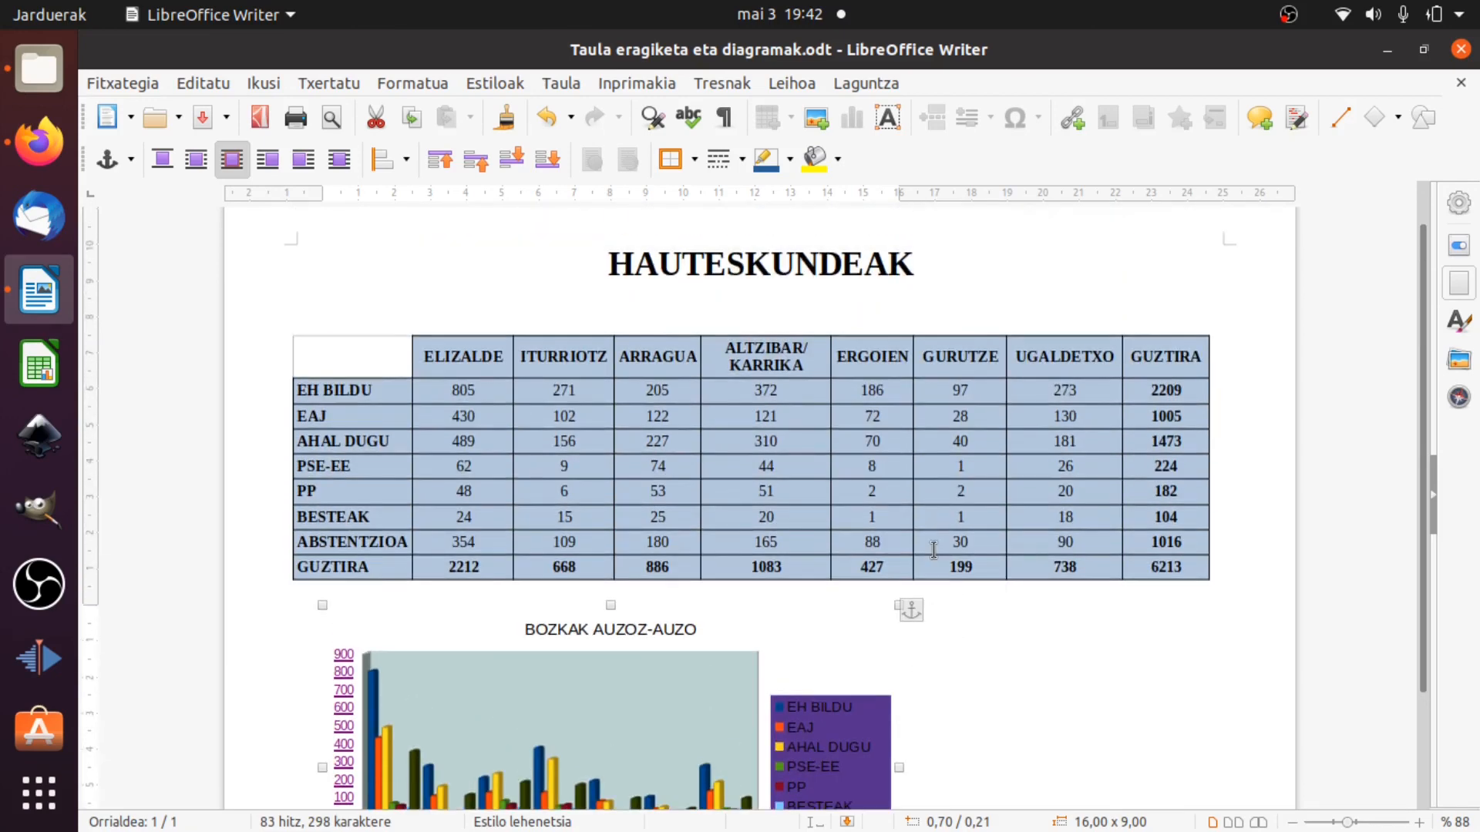
scroll(933, 550, "down", 4)
scroll(931, 550, "up", 4)
mouse_move(540, 562)
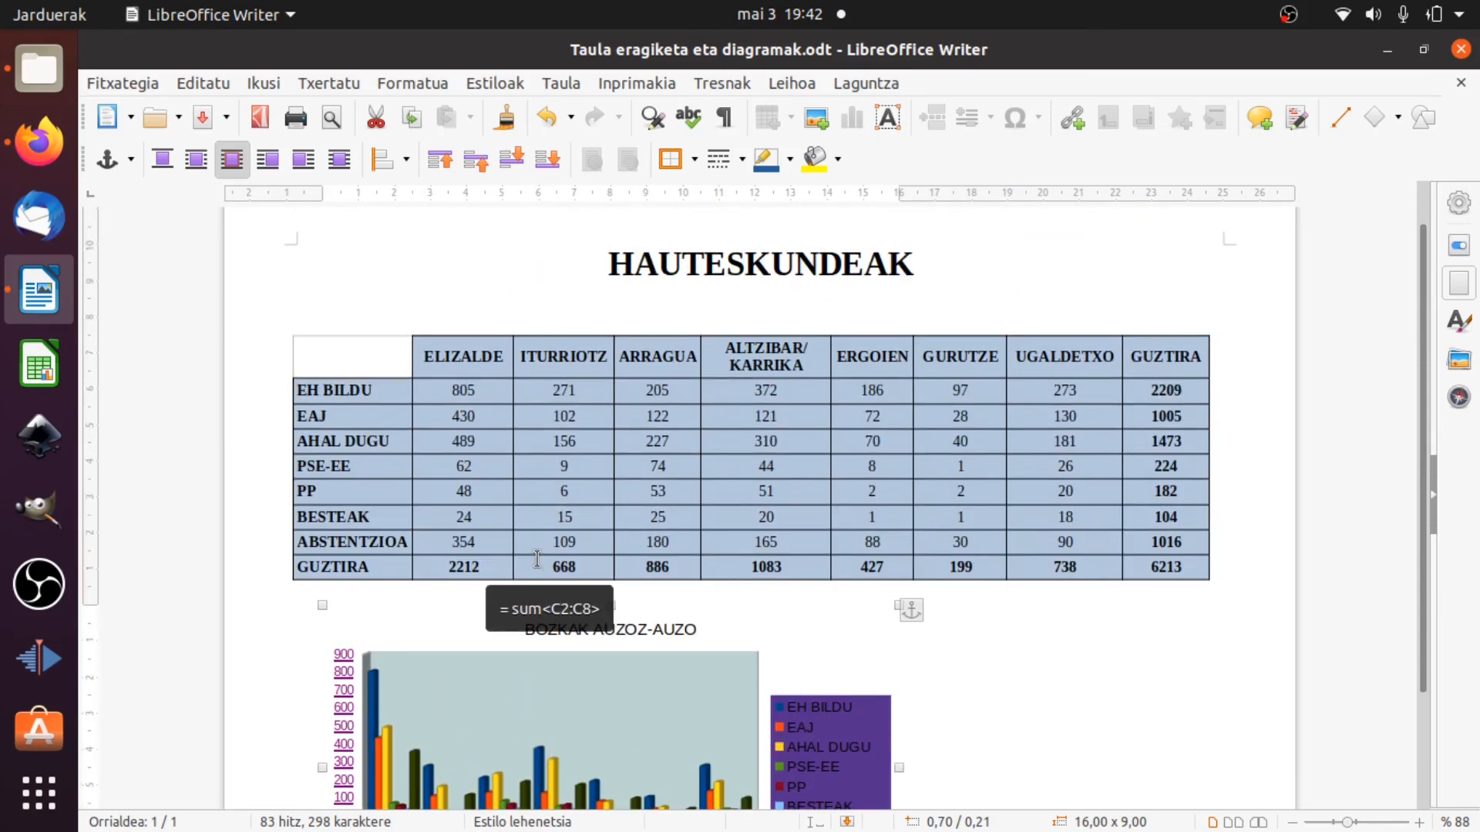
scroll(528, 552, "down", 4)
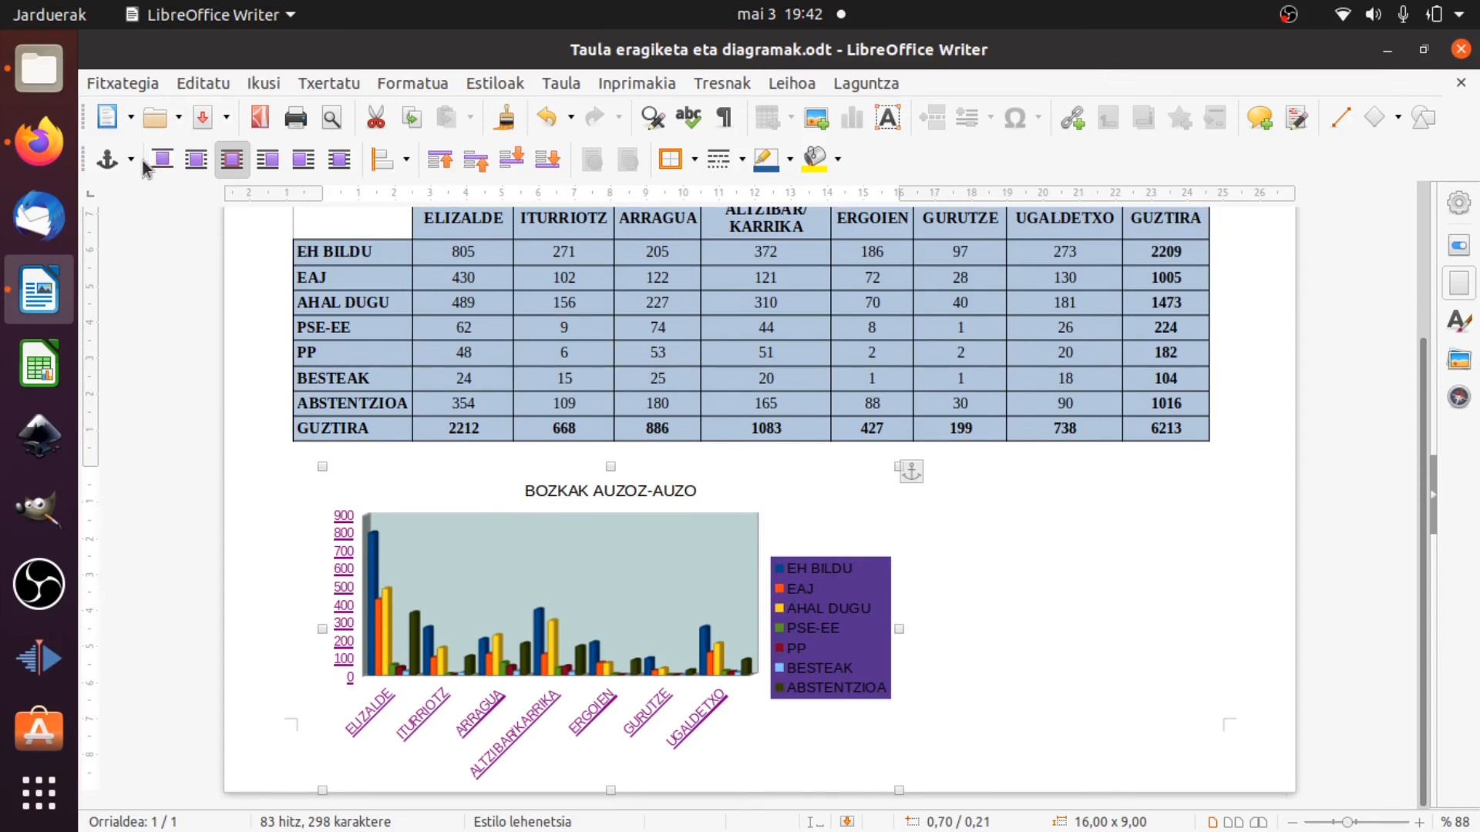
left_click(404, 160)
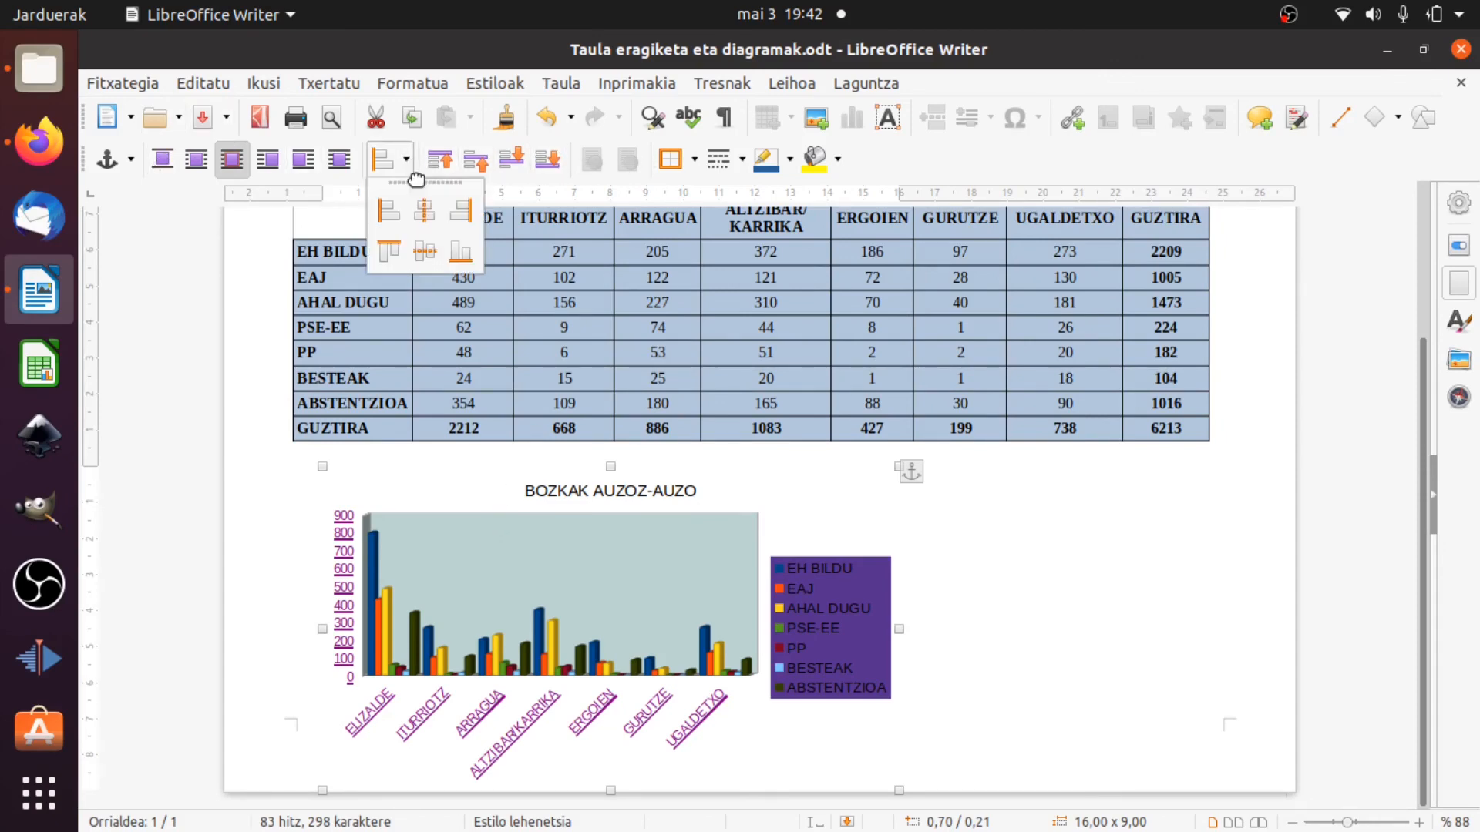
left_click(423, 210)
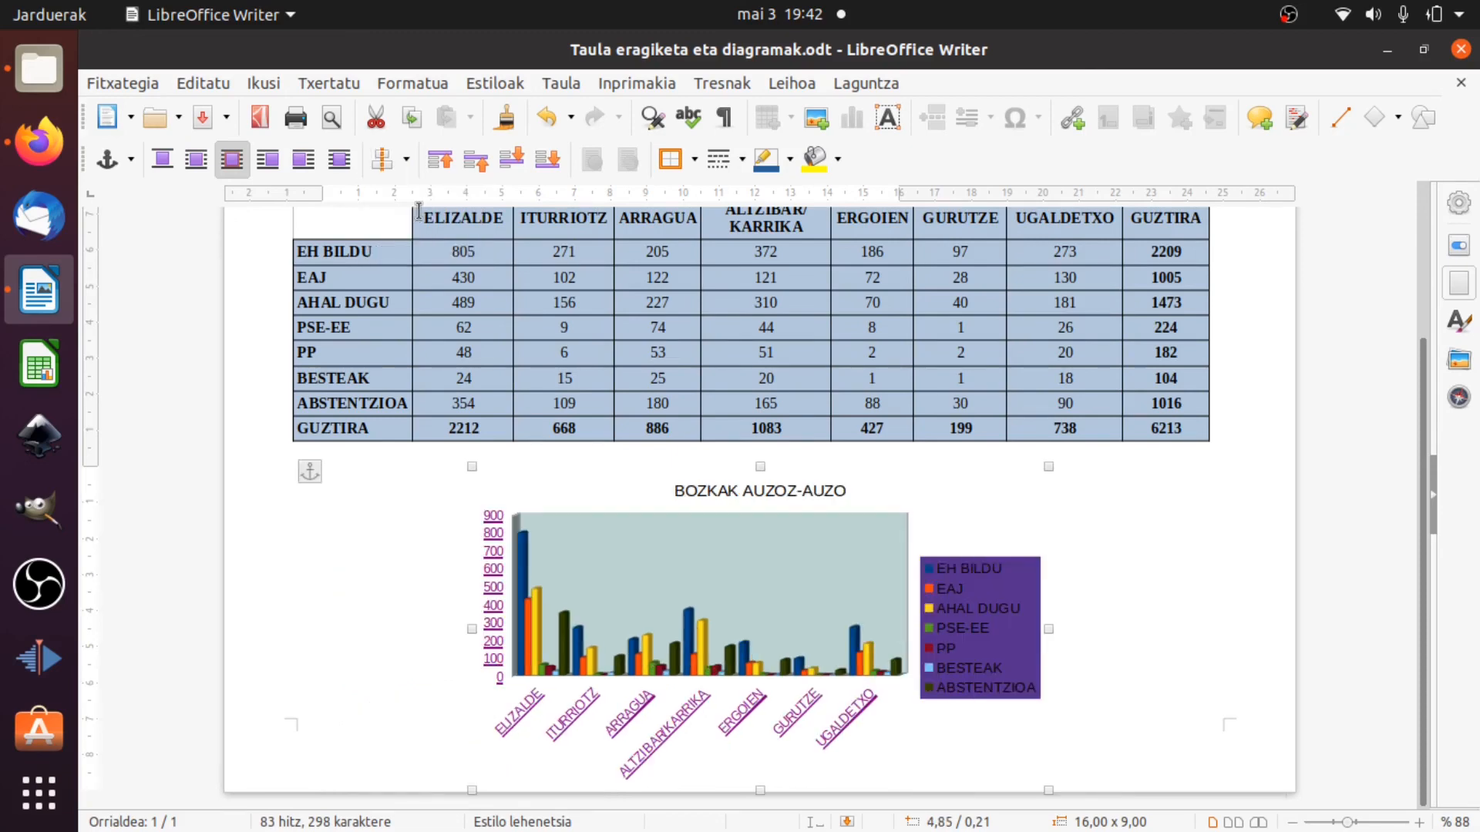